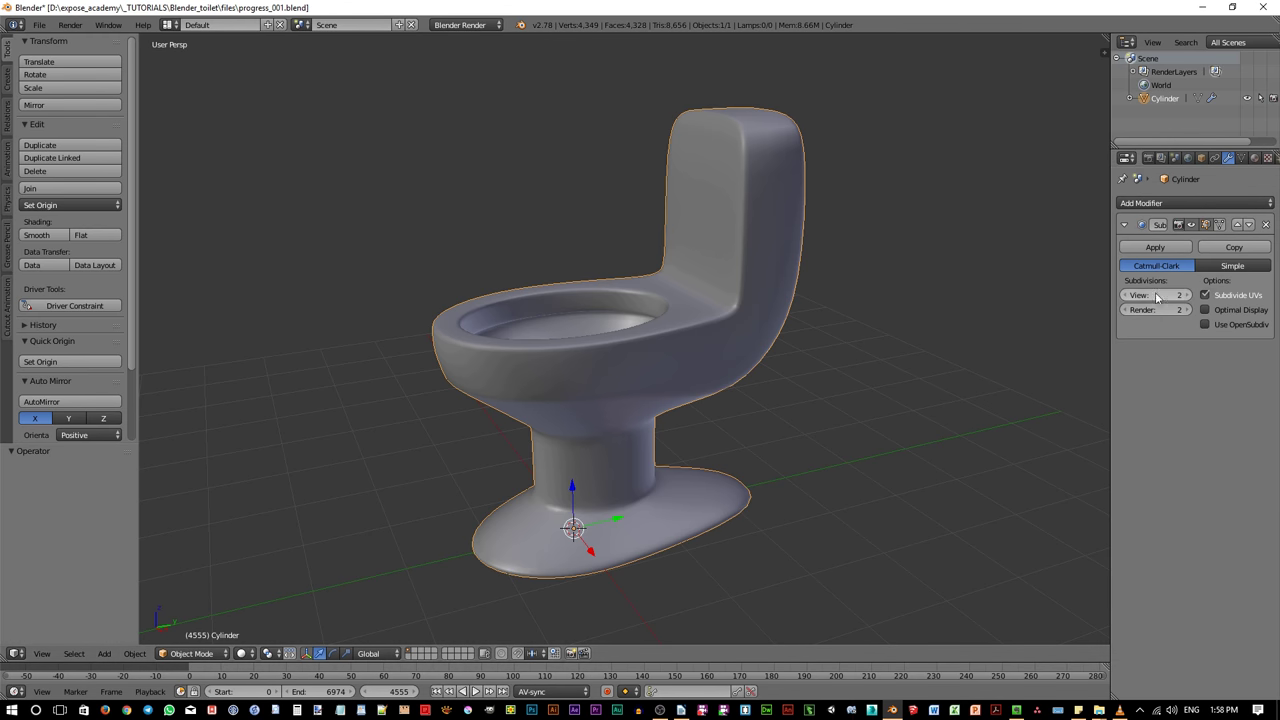
Turn off the Subdivision modifier's viewport display to reveal the toilet's low-poly mesh
left_click(1192, 224)
In Edit Mode, add an edge loop across the toilet's upright, slid slightly lower
key("Tab")
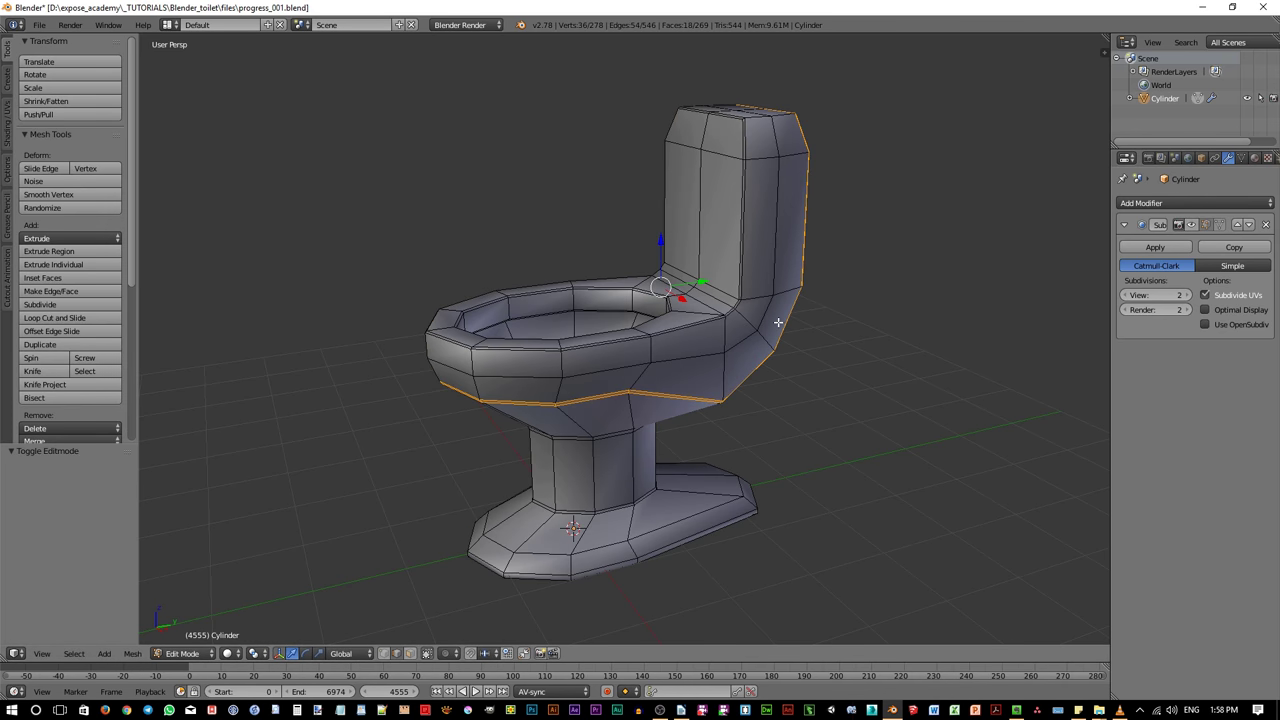
scroll(768, 183, "up", 2)
middle_click_drag(760, 205, 754, 251)
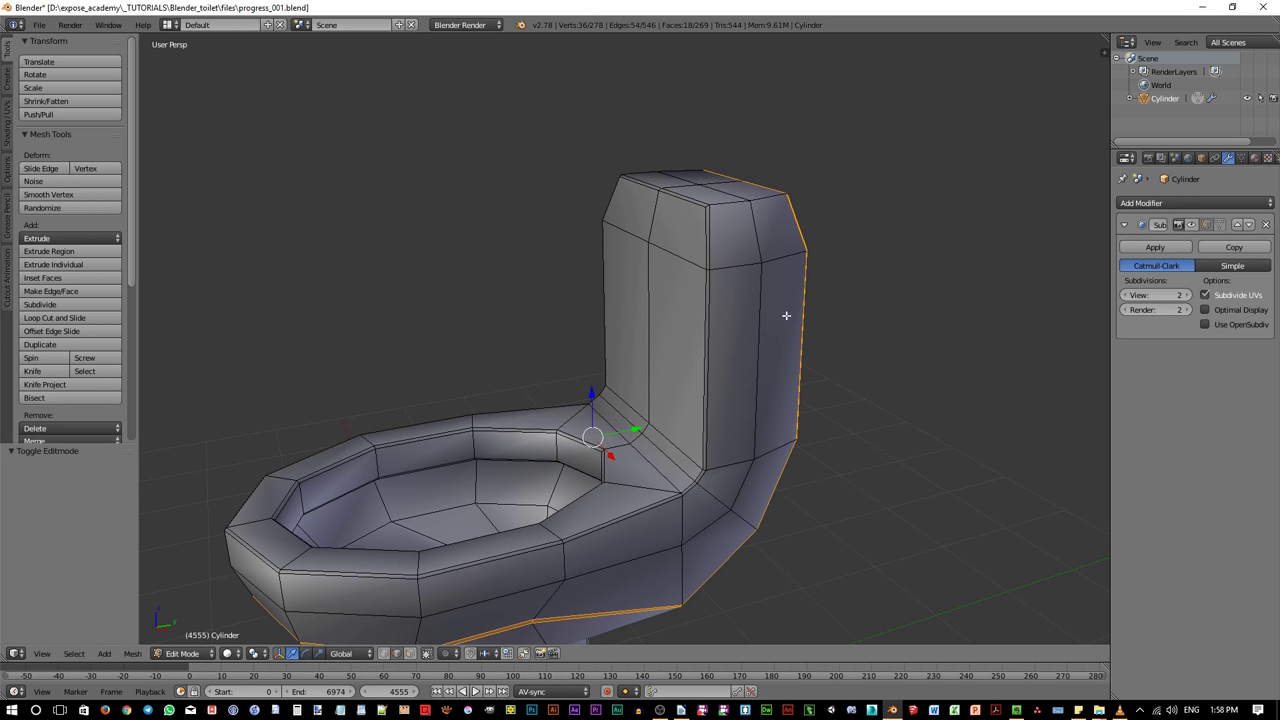
middle_click_drag(752, 346, 755, 331)
key("a")
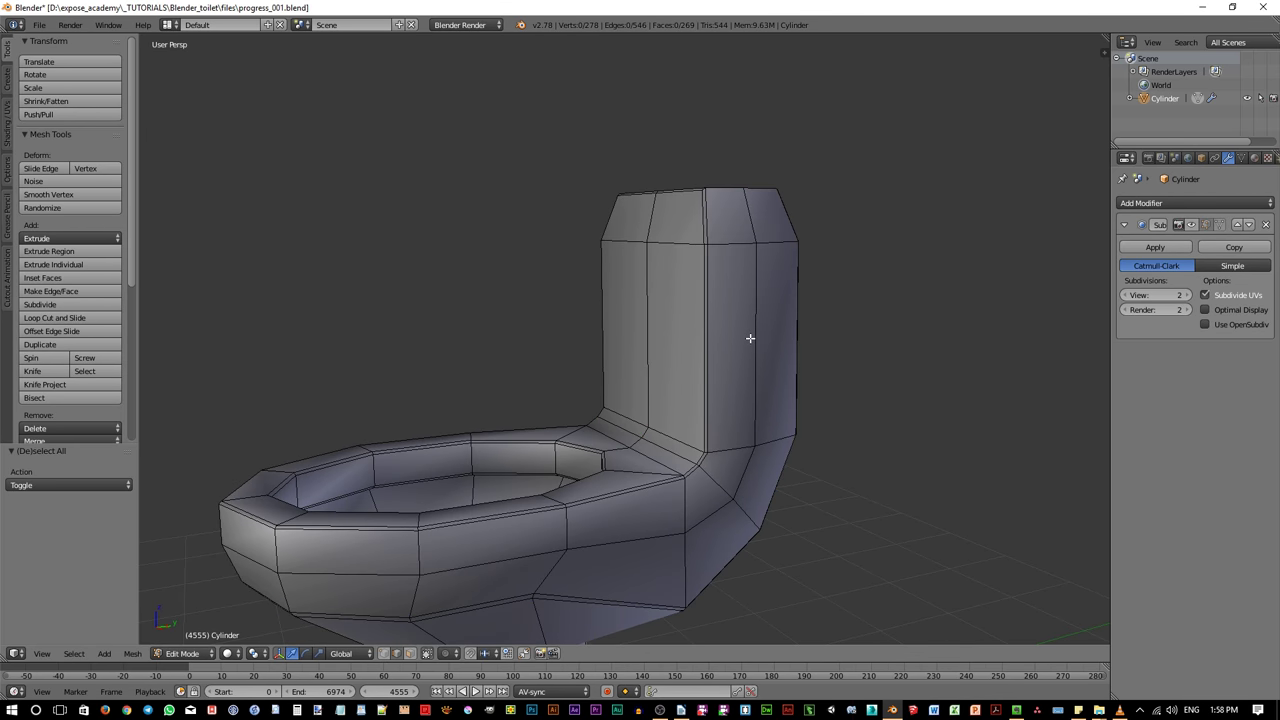
key("ctrl+r")
left_click(711, 320)
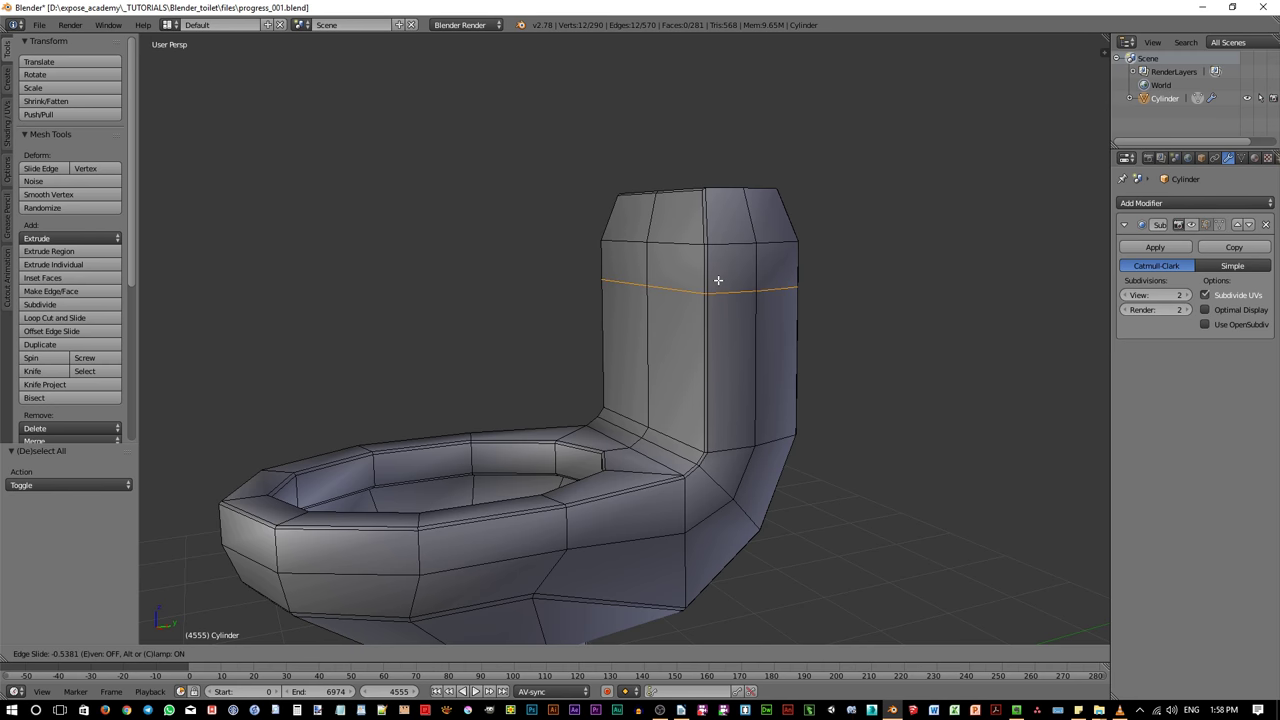
left_click(718, 281)
scroll(751, 294, "up", 2)
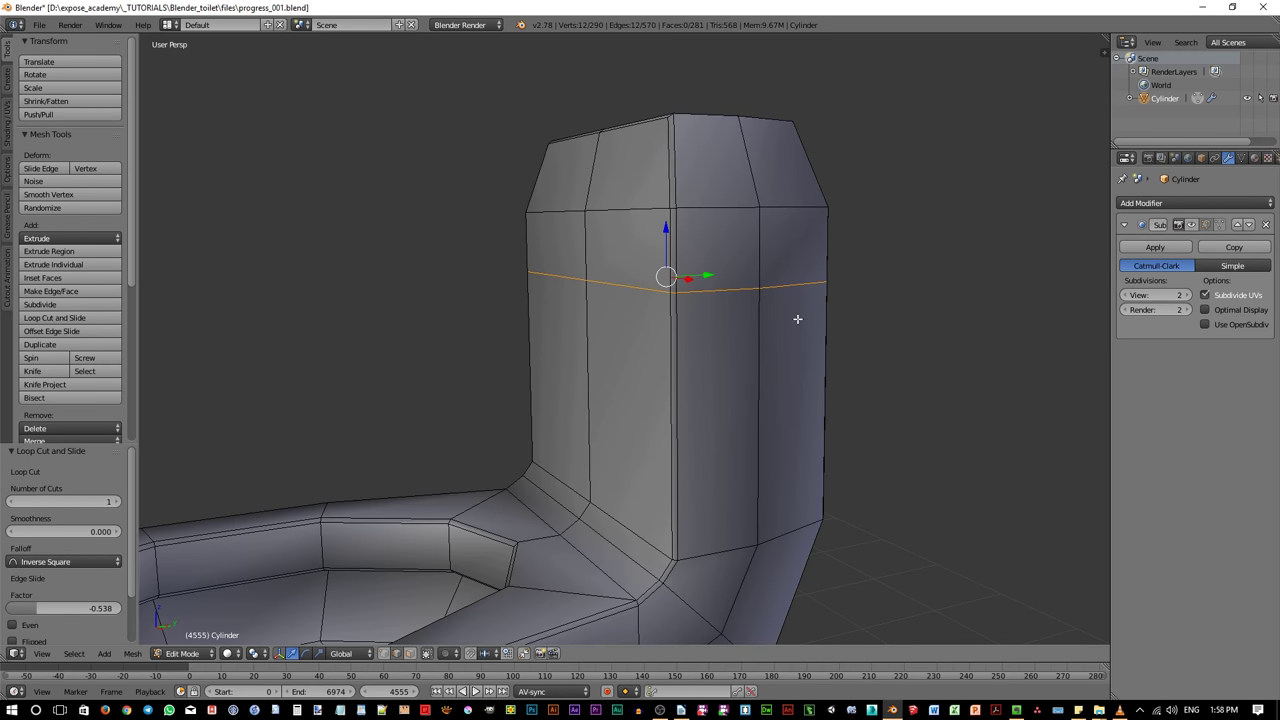
Bevel the new edge loop into a narrow band
key("ctrl+space")
key("ctrl+b")
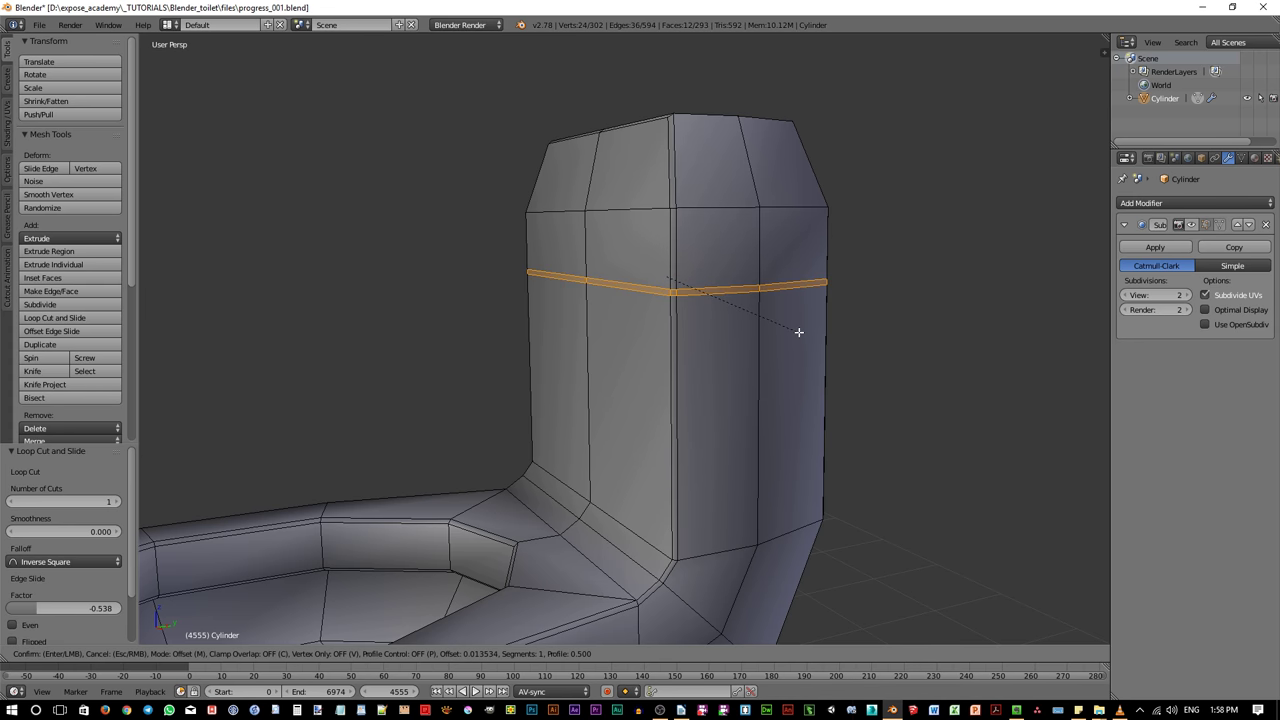
left_click(797, 331)
scroll(760, 304, "up", 2)
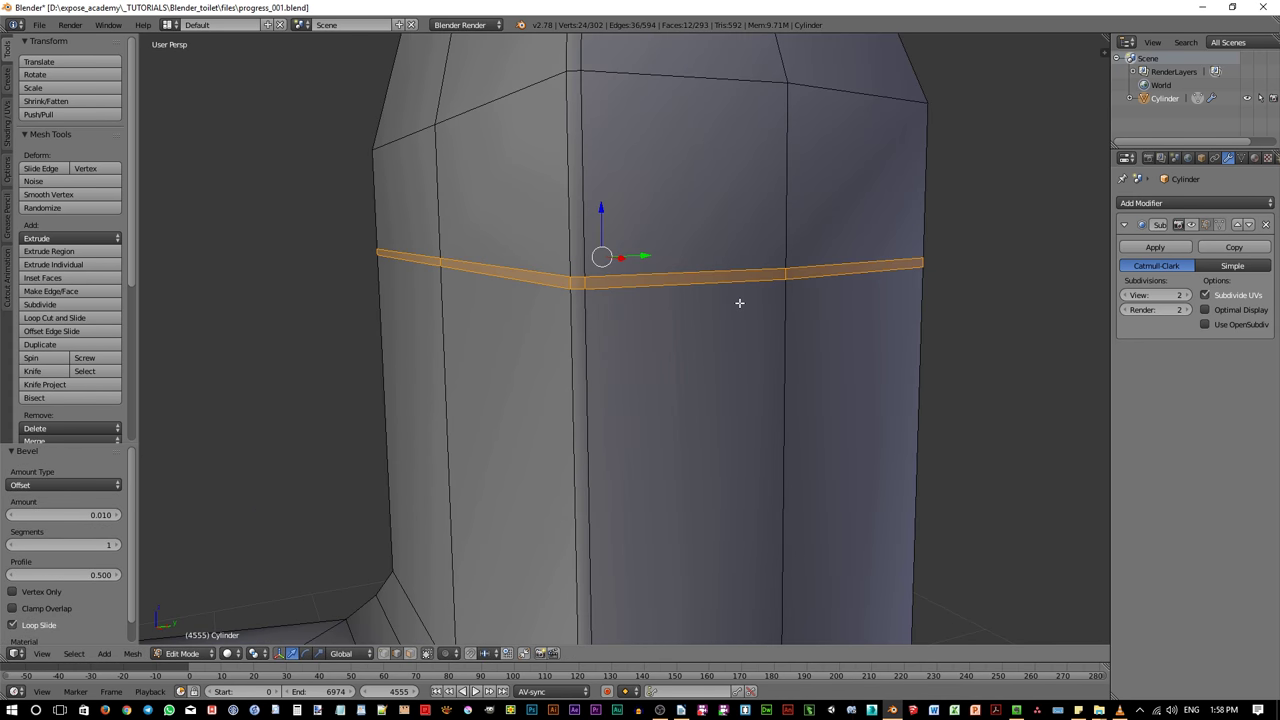
middle_click_drag(751, 327, 762, 336)
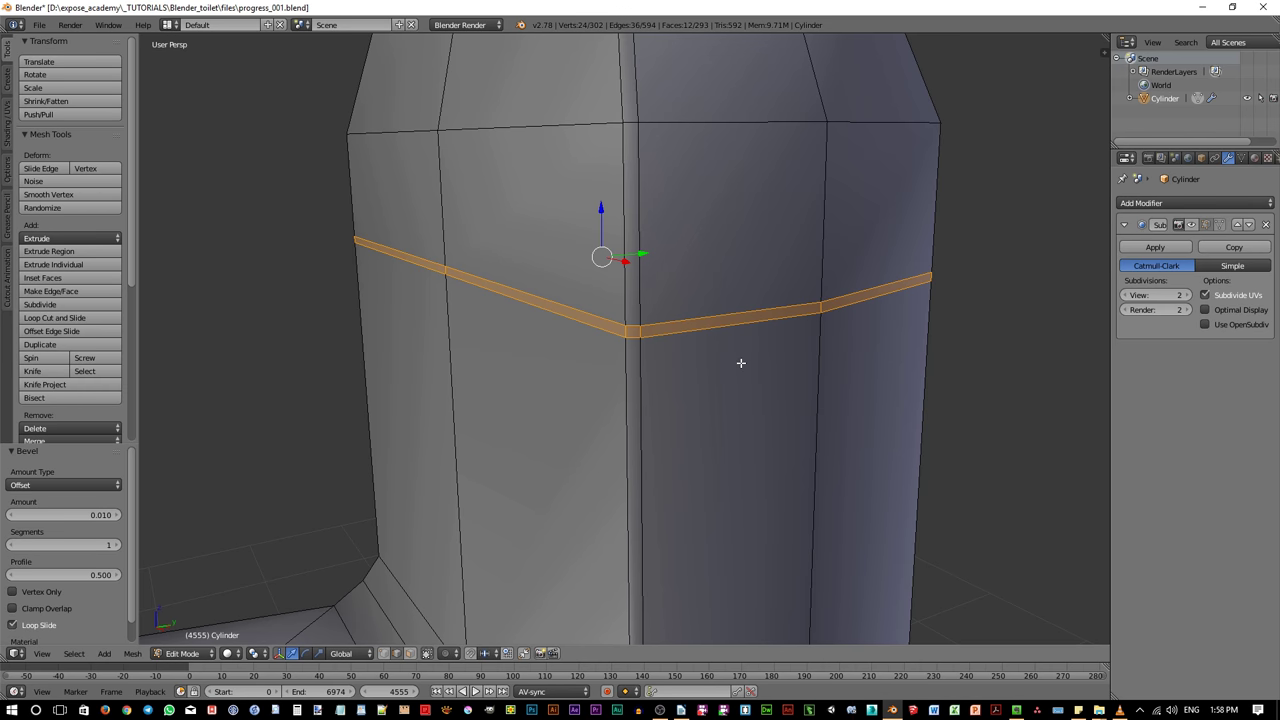
Try extruding the band, undo it, and bring up the Alt+E extrude options
key("e")
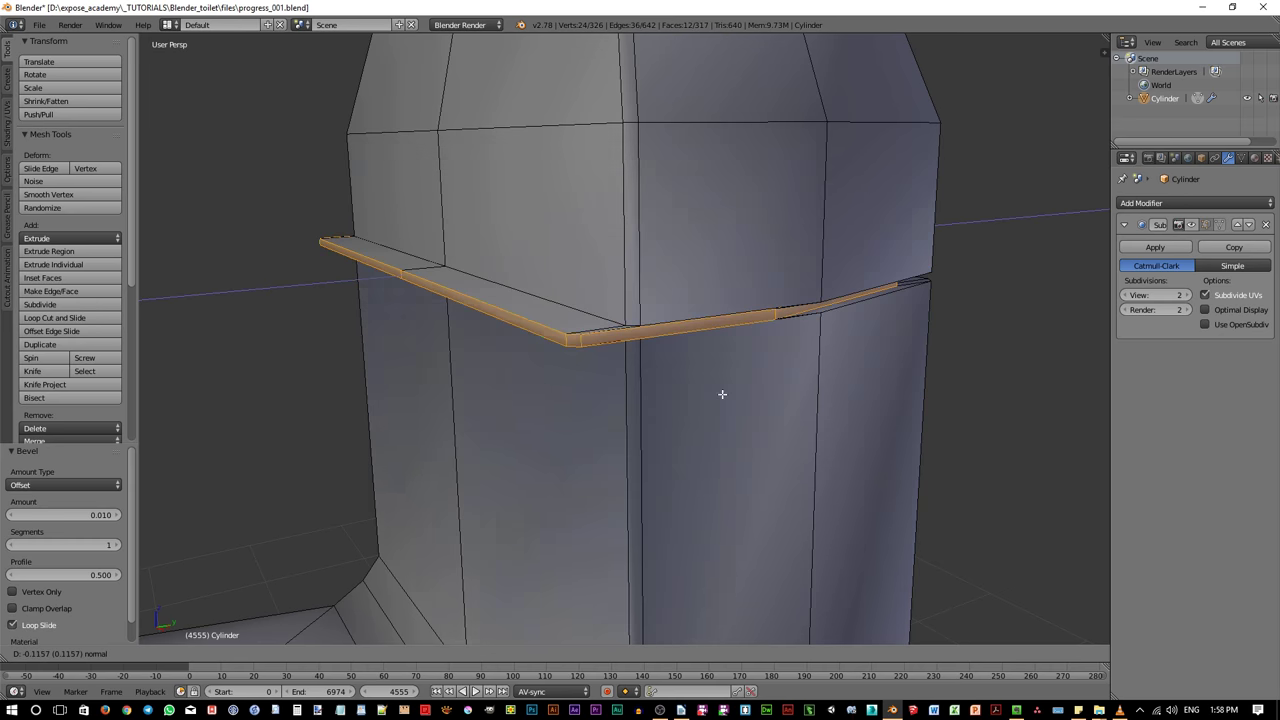
left_click(557, 457)
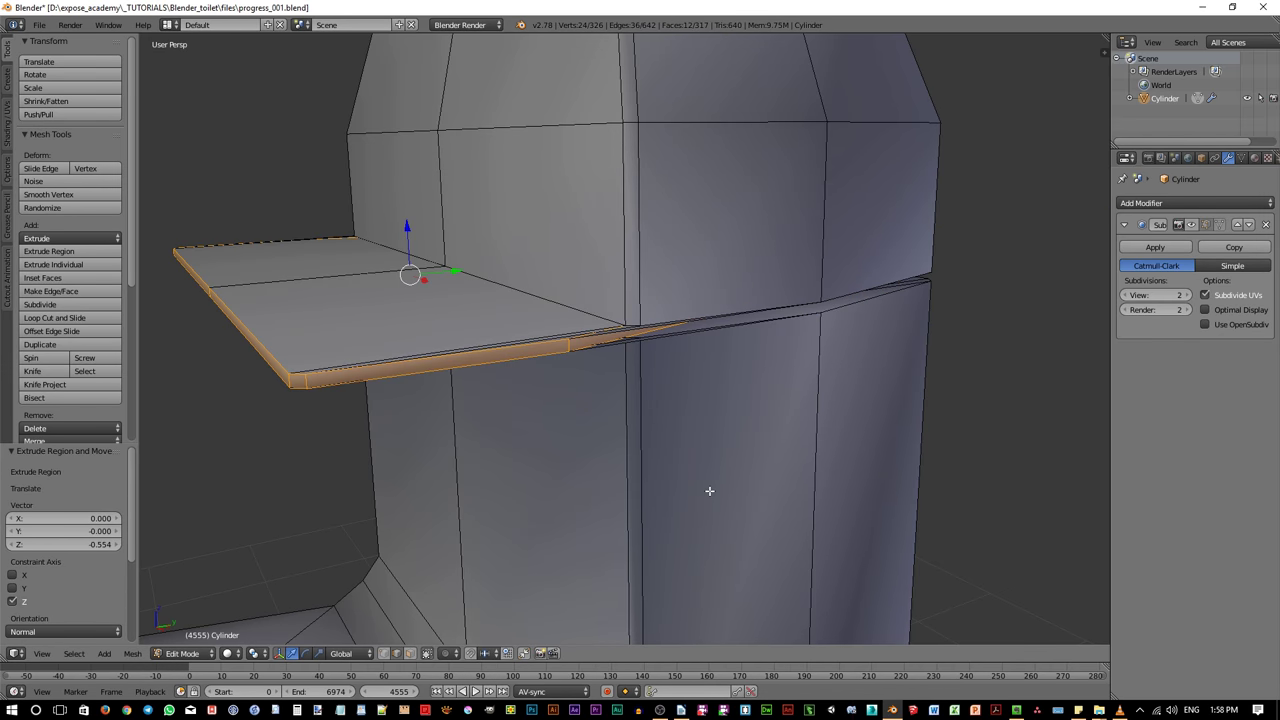
key("ctrl+z")
key("ctrl+z")
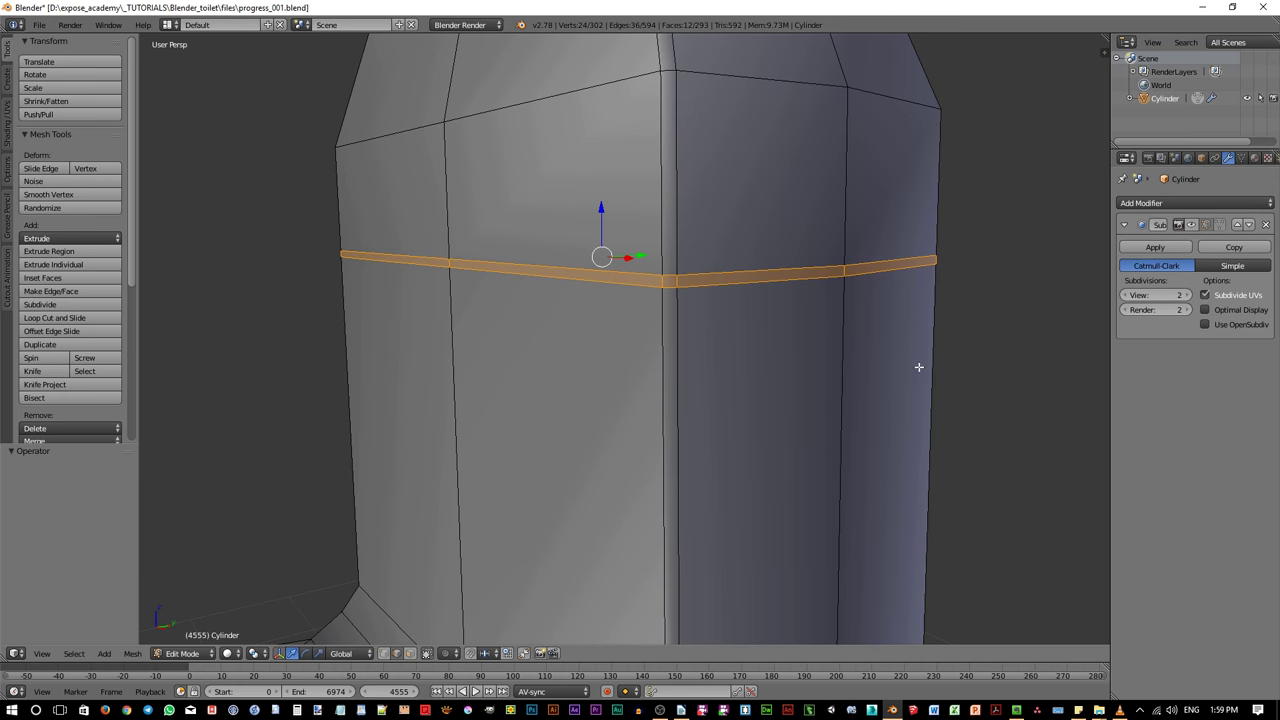
middle_click_drag(917, 366, 894, 374)
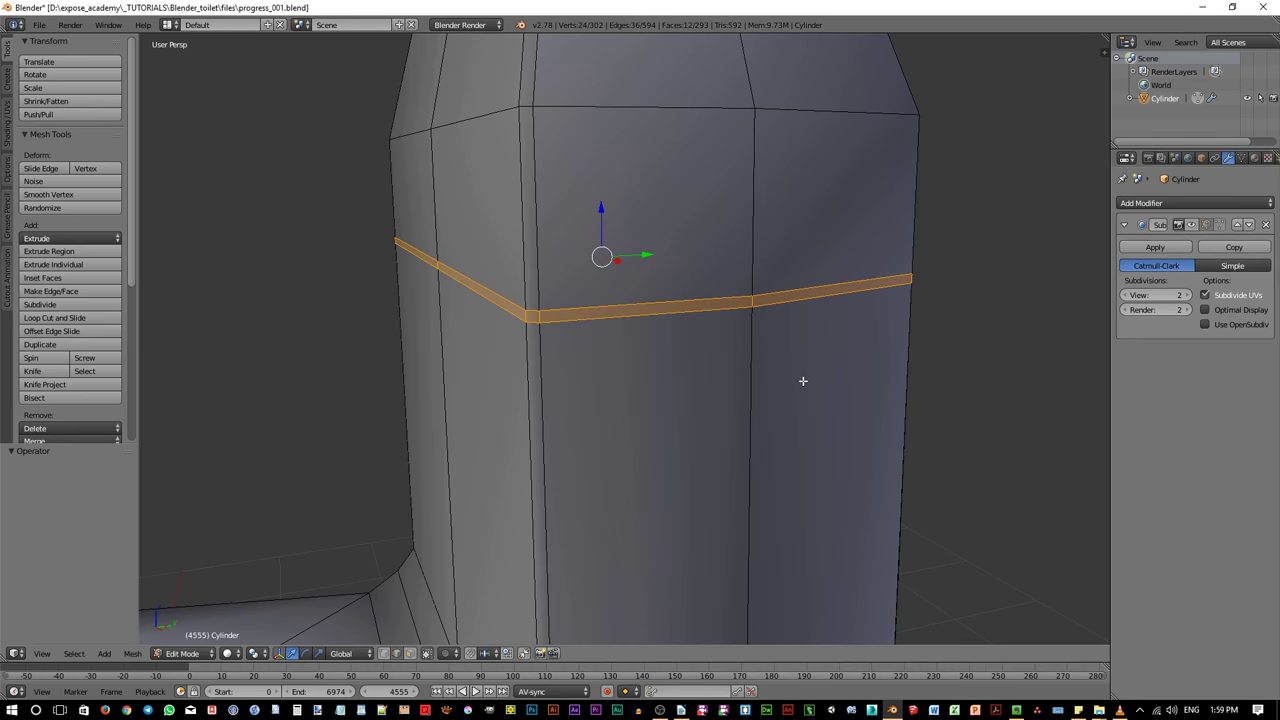
mouse_move(803, 380)
middle_mouse_down()
mouse_move(857, 380)
mouse_move(809, 383)
middle_mouse_up()
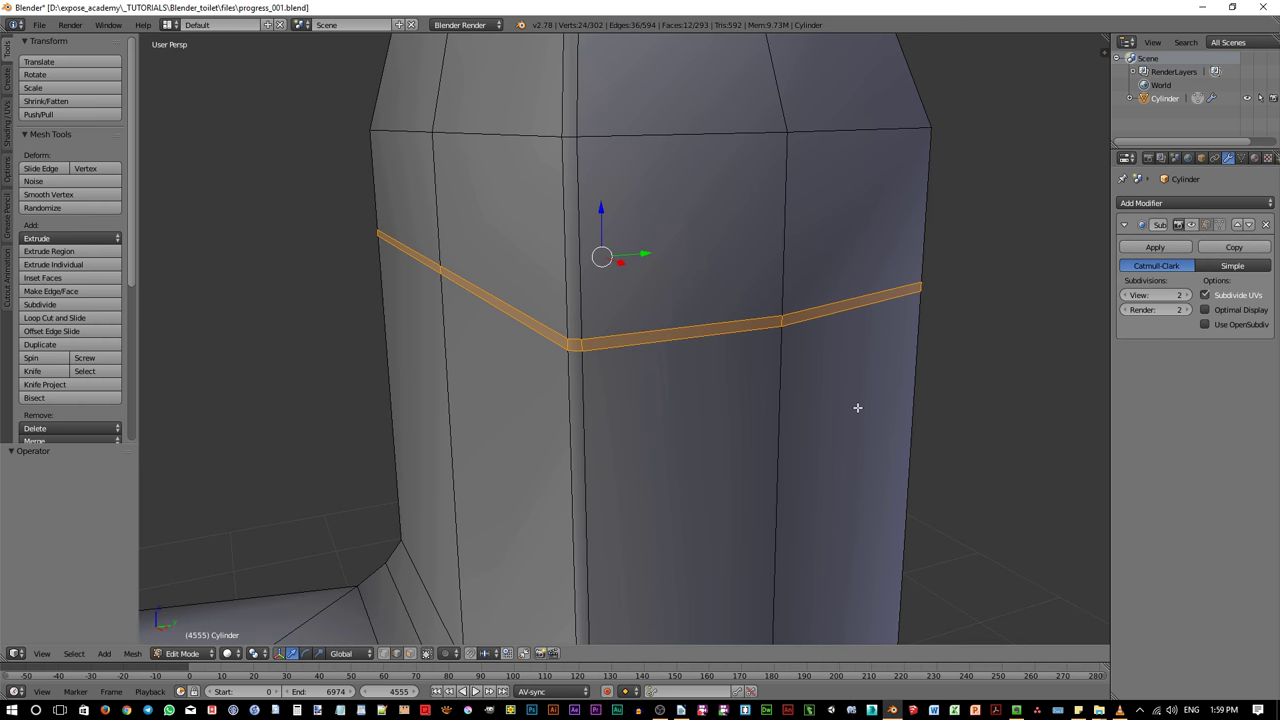
key("alt+e")
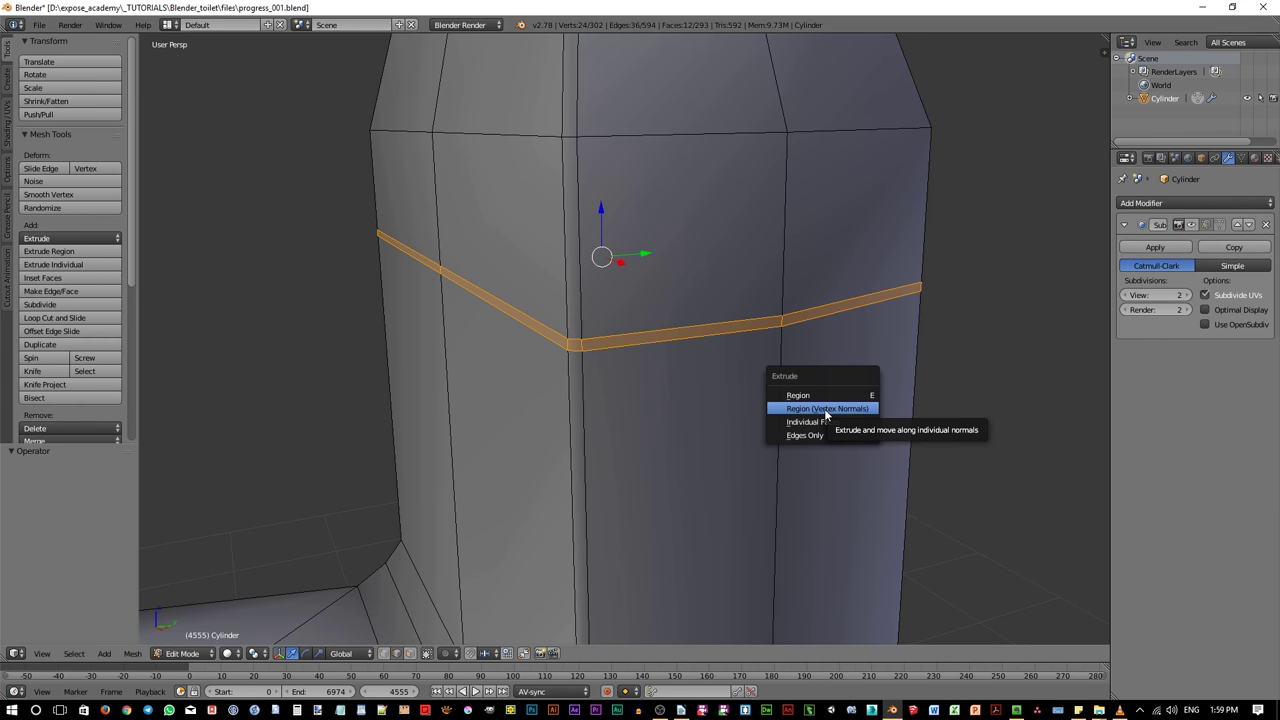
Extrude the band outward with Extrude Region (Vertex Normals)
left_click(826, 409)
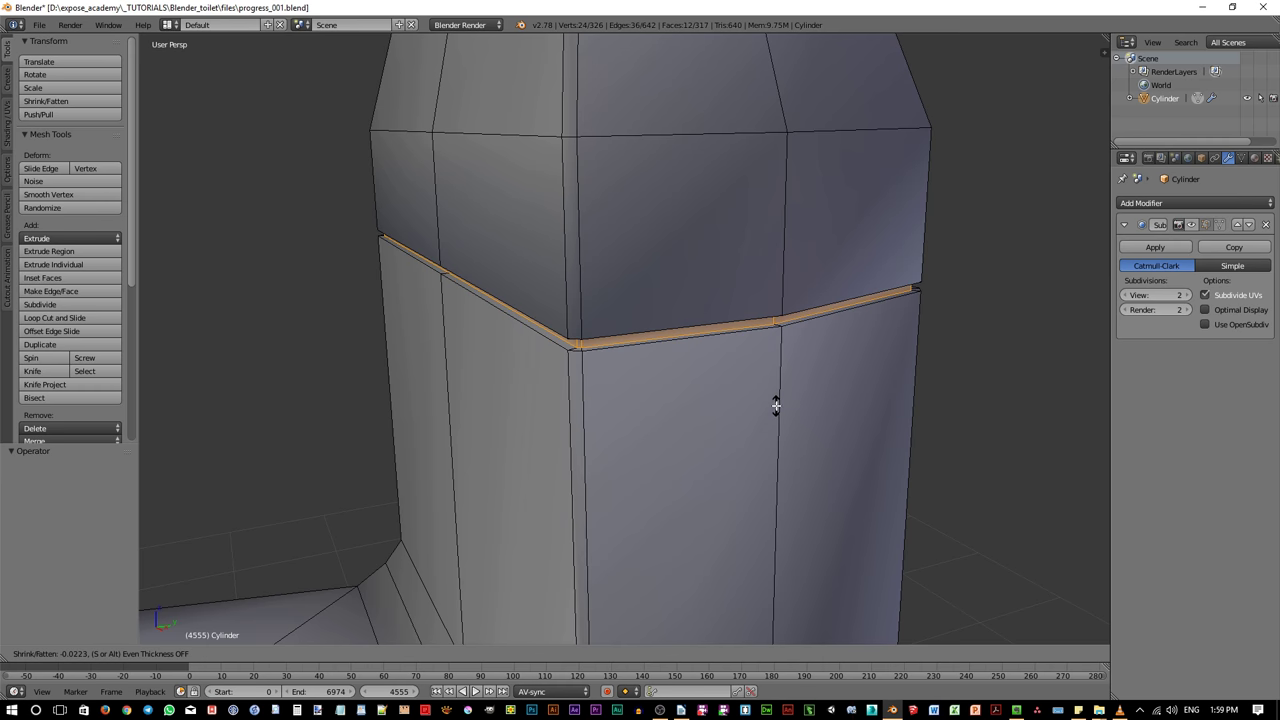
left_click(776, 405)
middle_click_drag(714, 423, 683, 390)
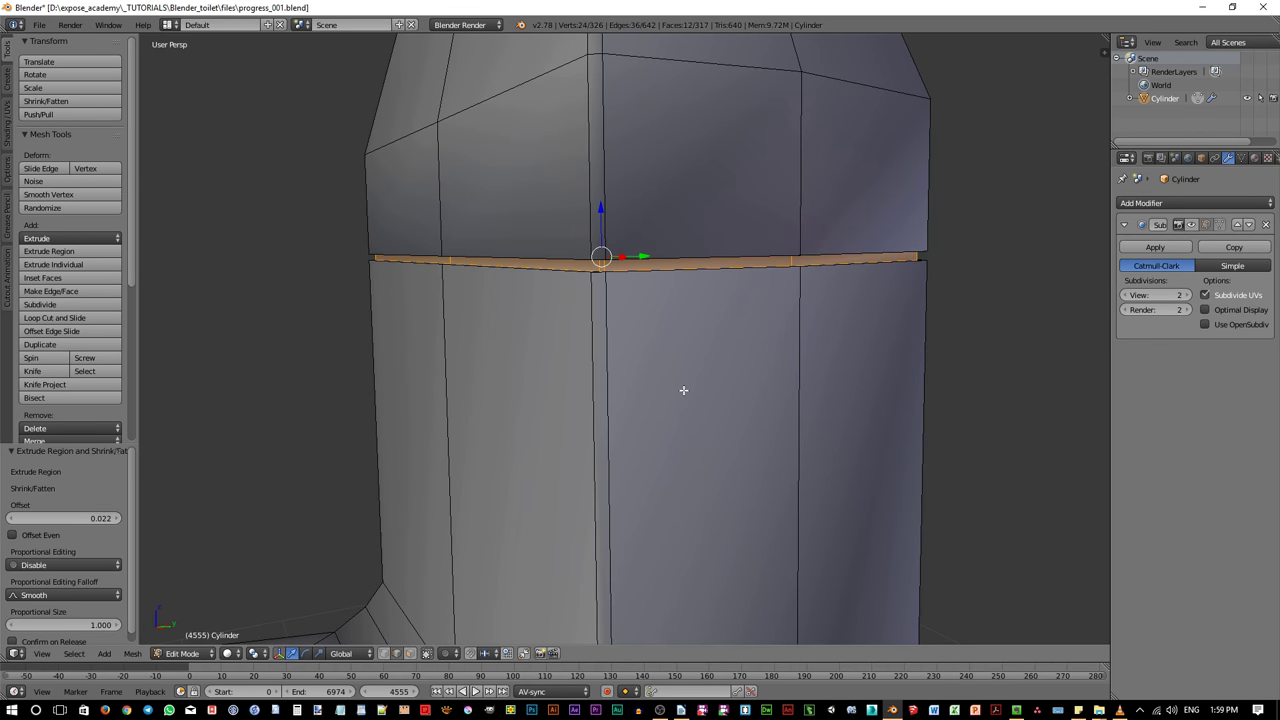
Add two edge loops slid tight against the band's upper and lower edges
key("ctrl+r")
left_click(608, 156)
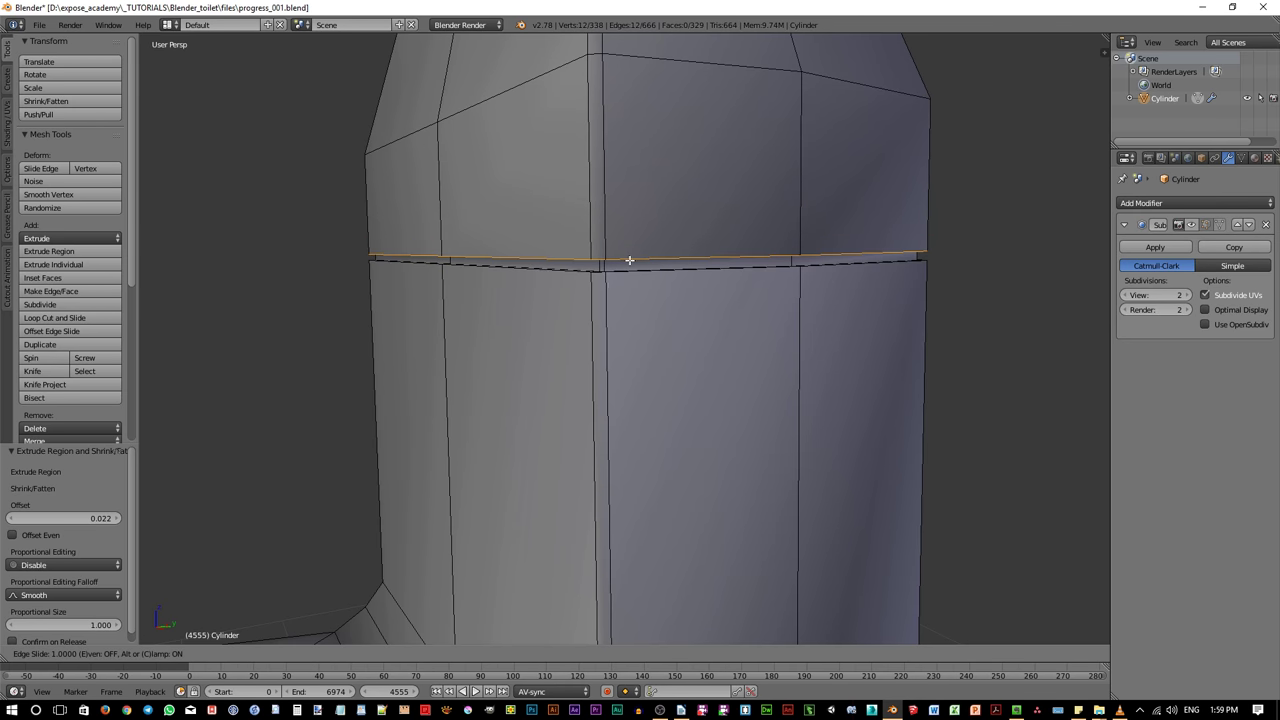
left_click(631, 257)
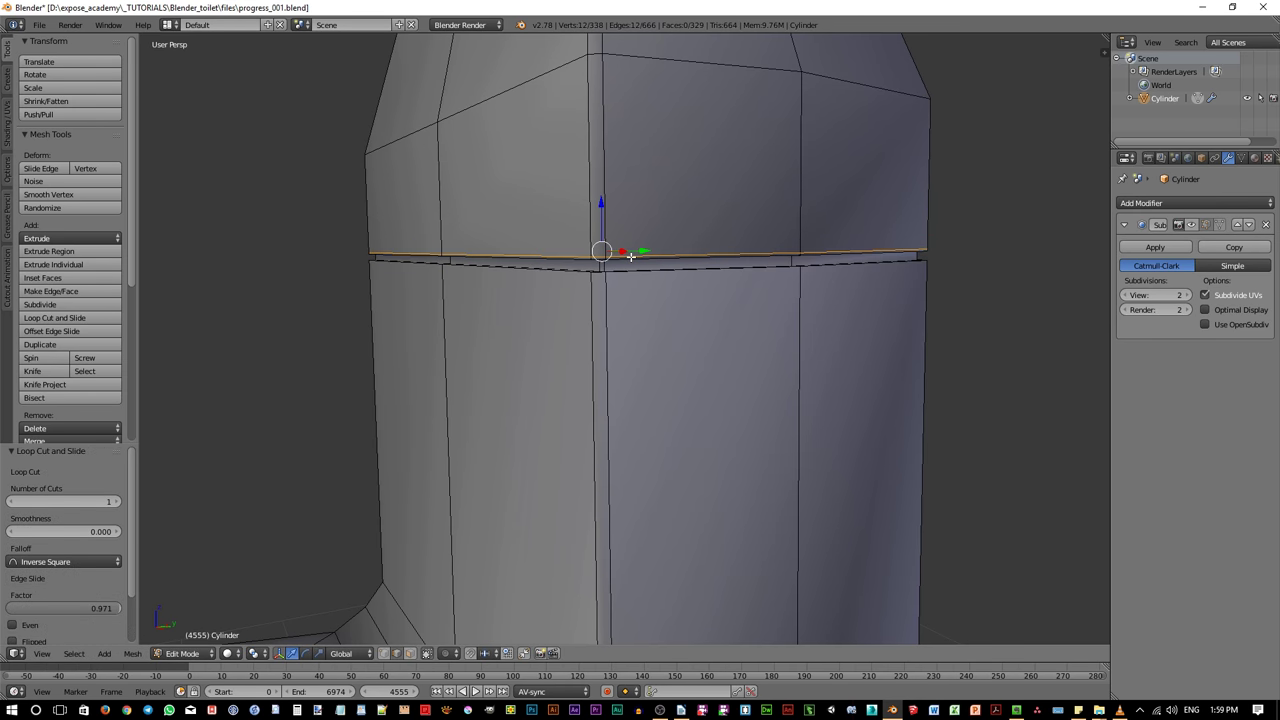
key("ctrl+r")
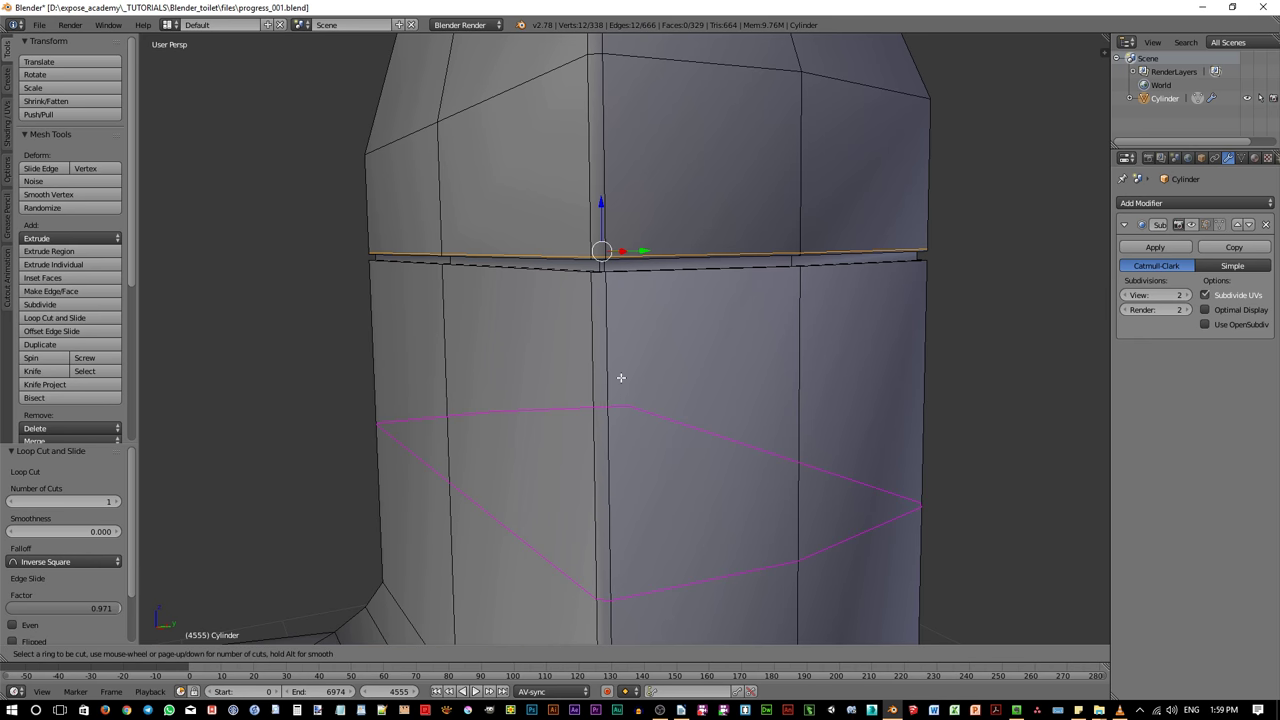
left_click(607, 397)
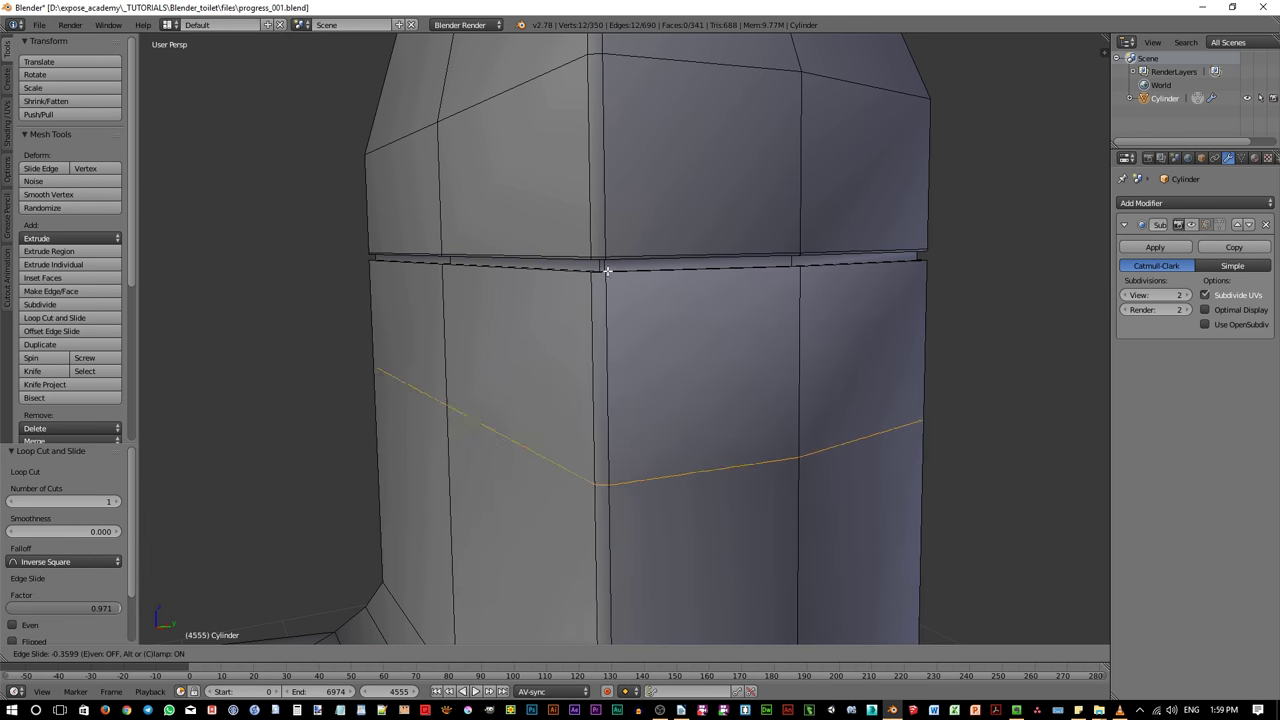
left_click(615, 83)
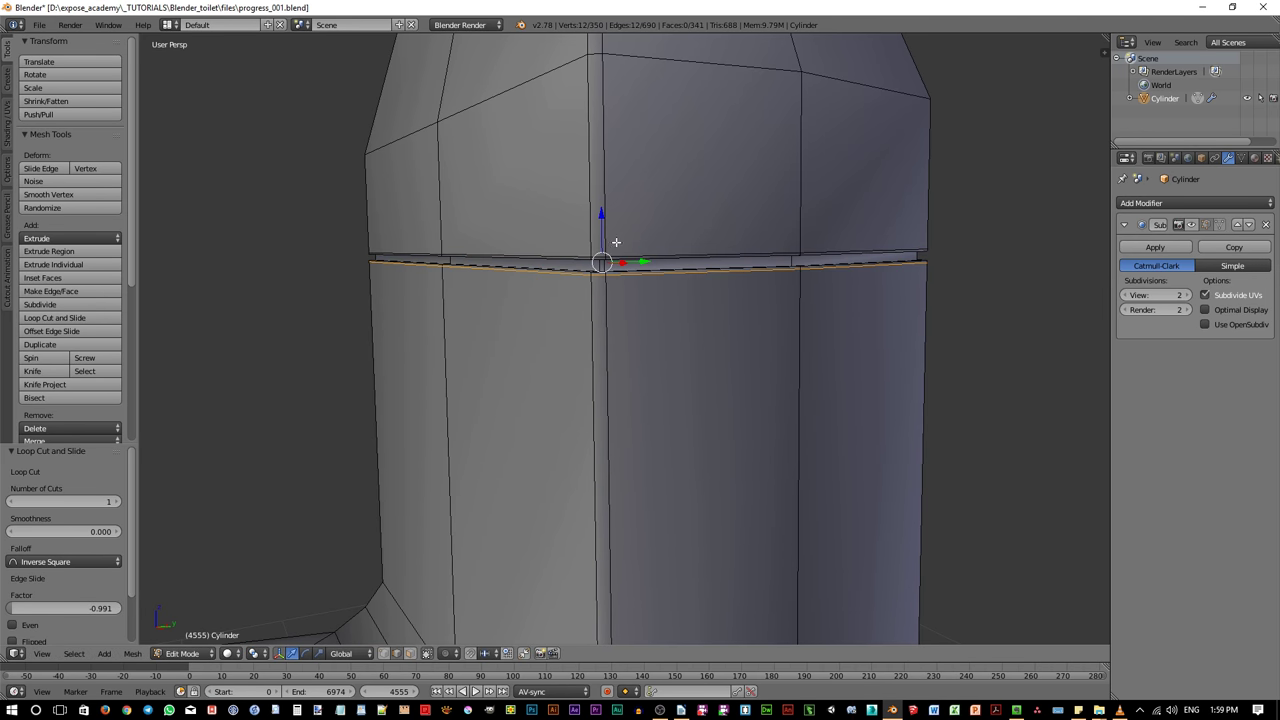
scroll(603, 265, "up", 5)
scroll(606, 271, "down", 5)
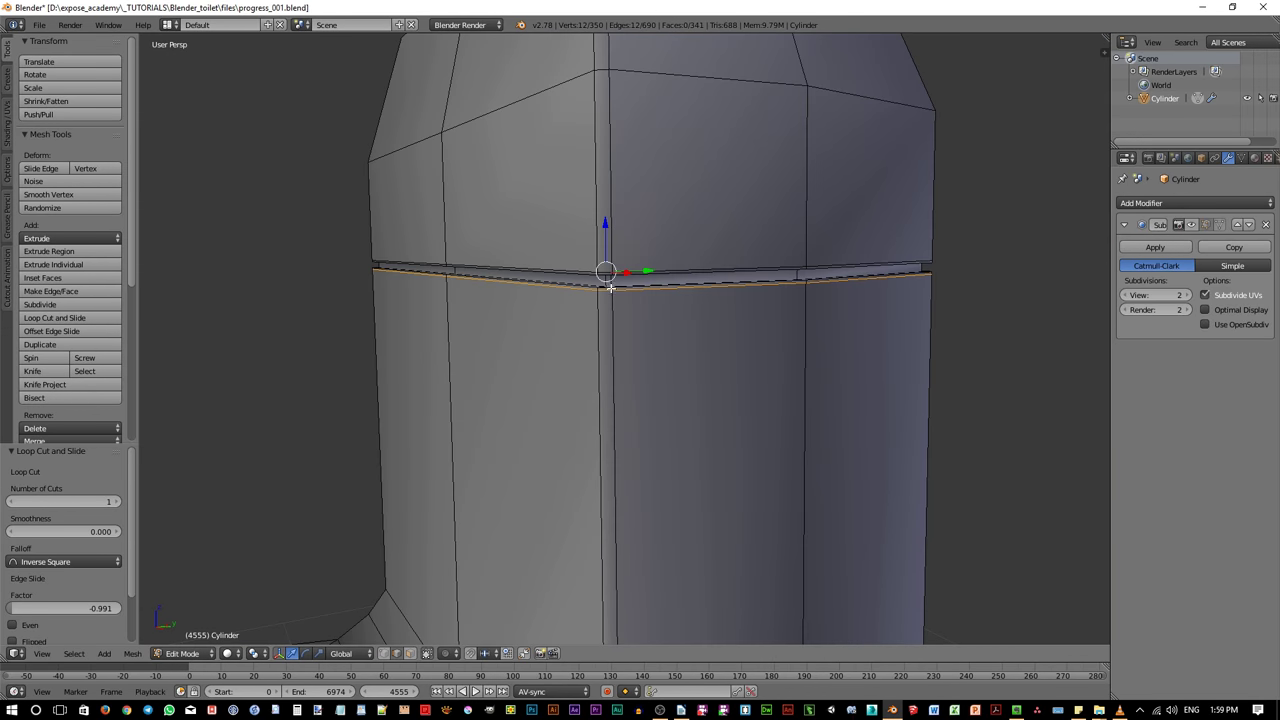
scroll(609, 280, "up", 2)
scroll(611, 282, "up", 1)
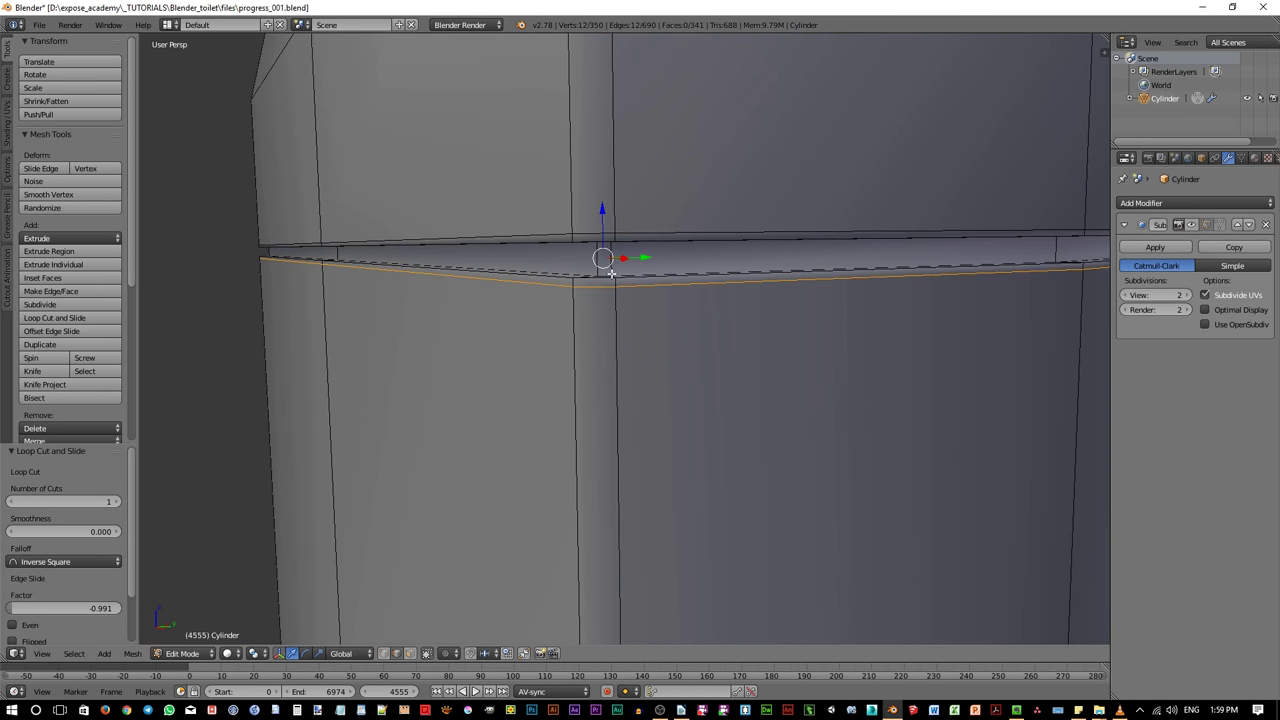
Add three centred loops inside the band and scale them apart along Z by 1.854
key("ctrl+r")
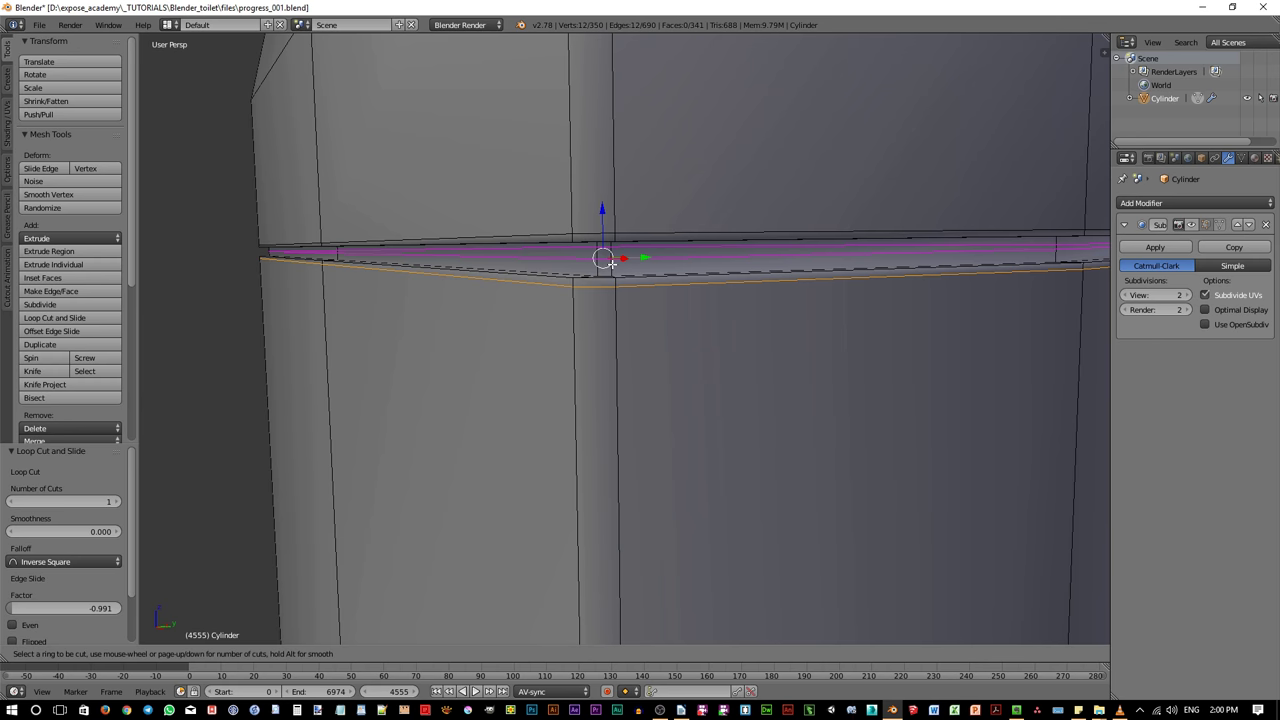
scroll(608, 262, "up", 1)
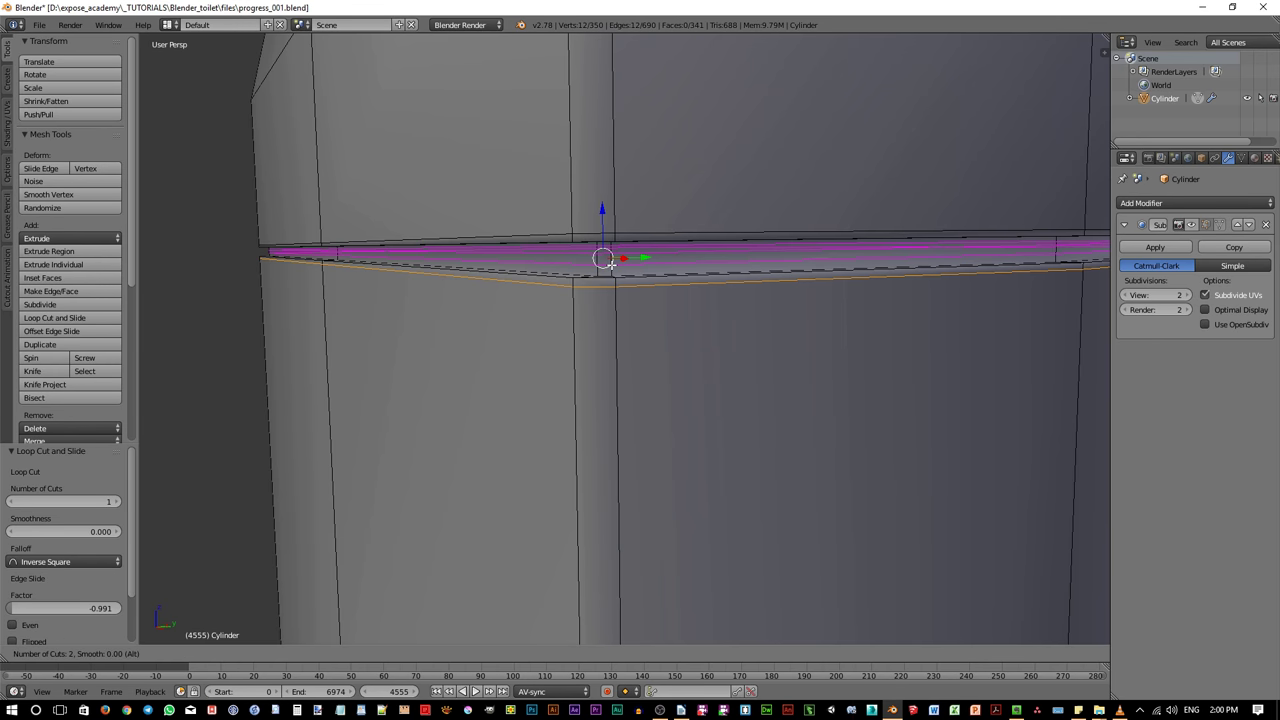
scroll(607, 262, "up", 1)
left_click(608, 262)
right_click(611, 265)
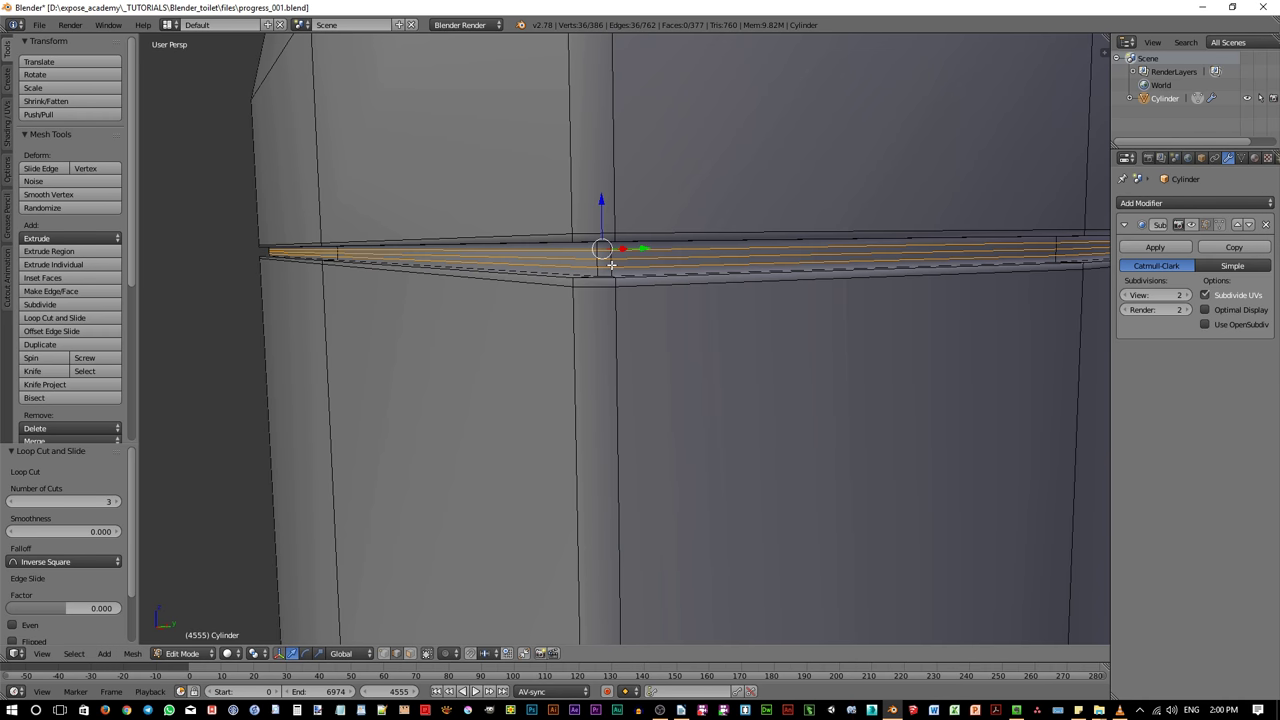
key("s")
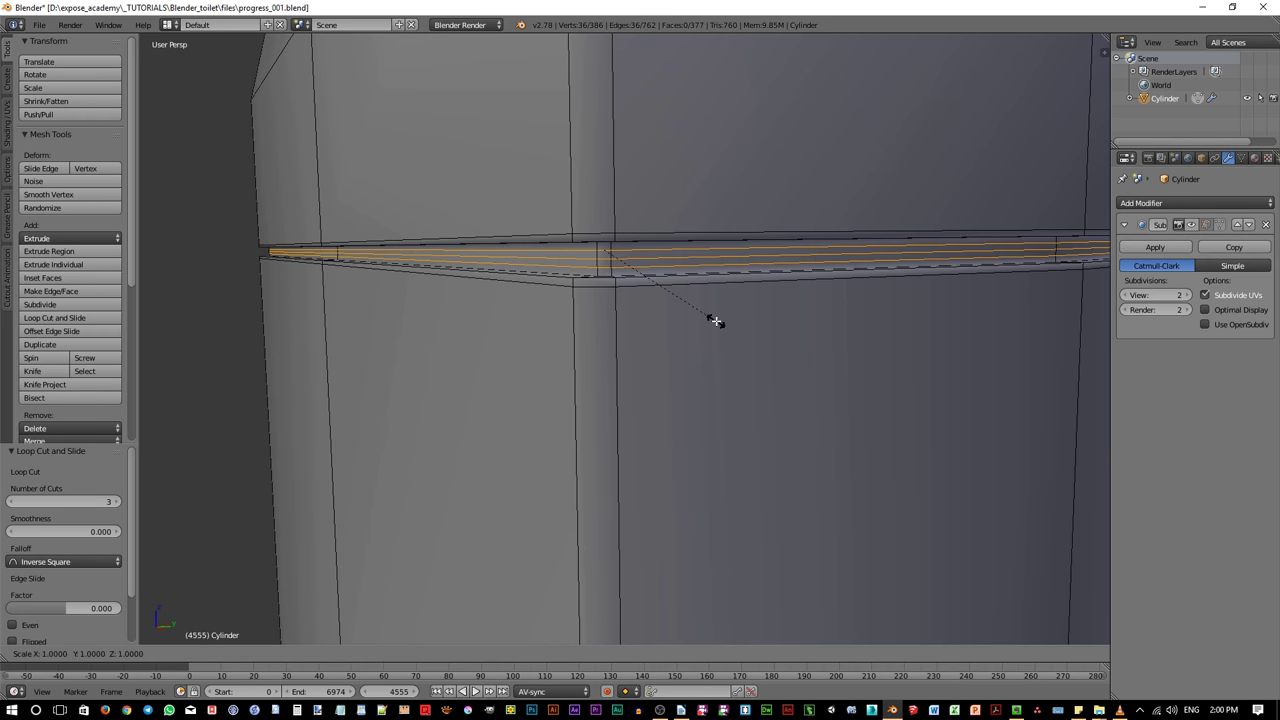
key("z")
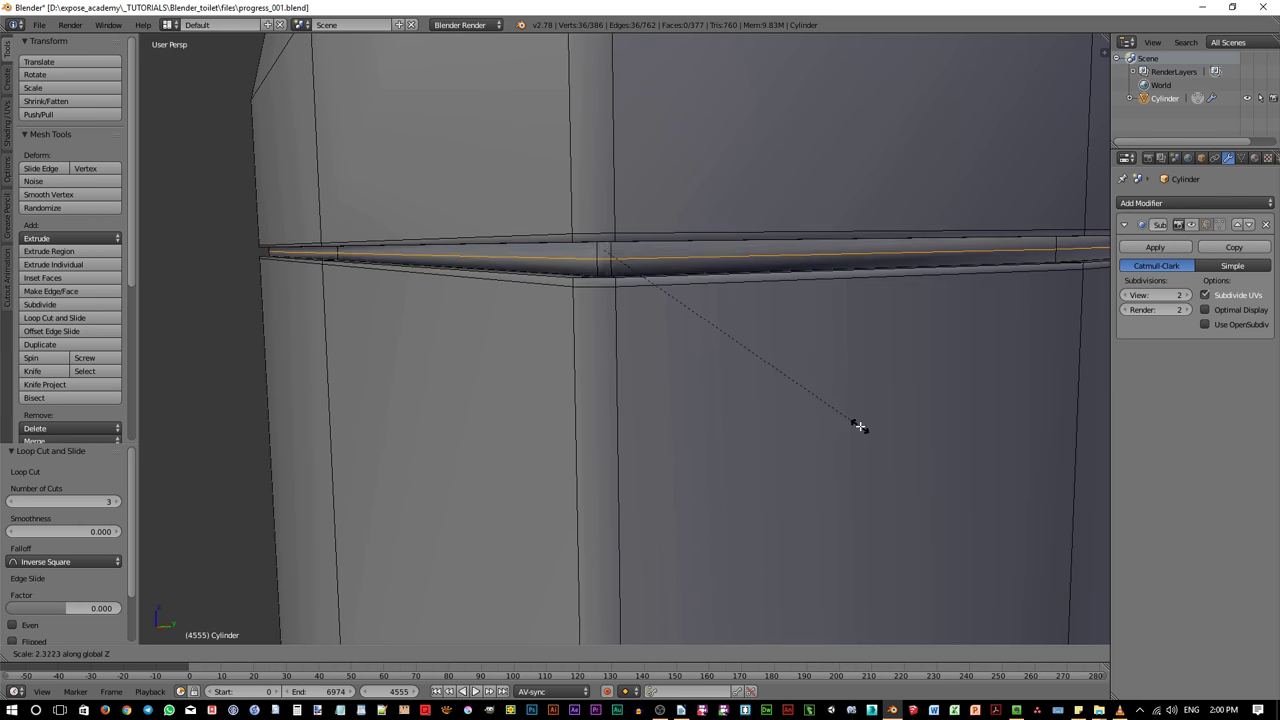
left_click(793, 395)
Return to Object Mode and re-enable the Subdivision Surface viewport display
scroll(726, 357, "down", 5)
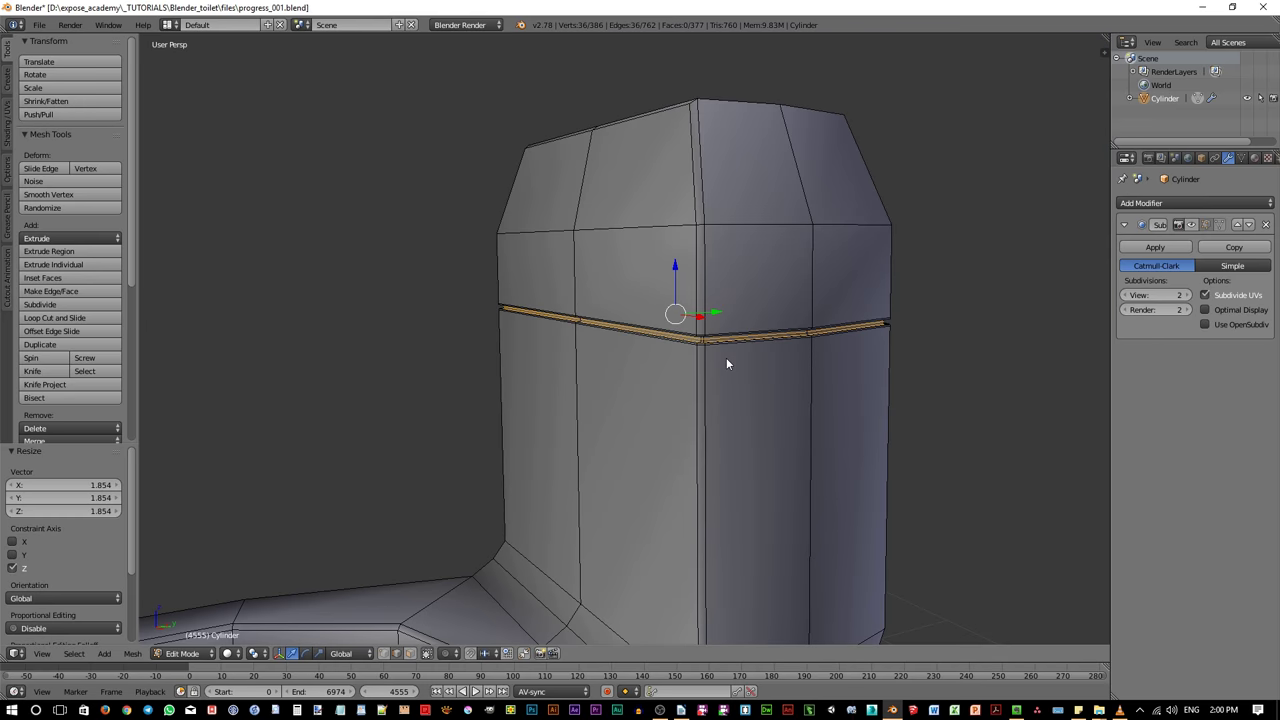
scroll(750, 428, "down", 6)
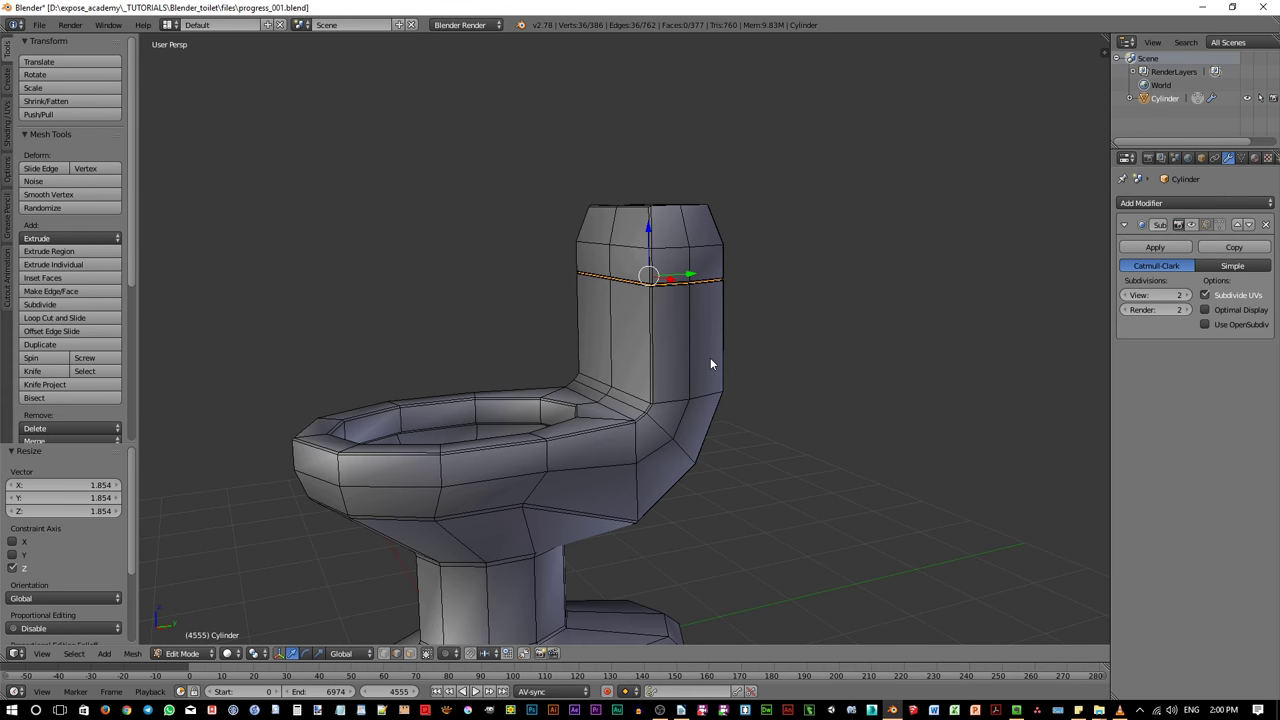
key("Tab")
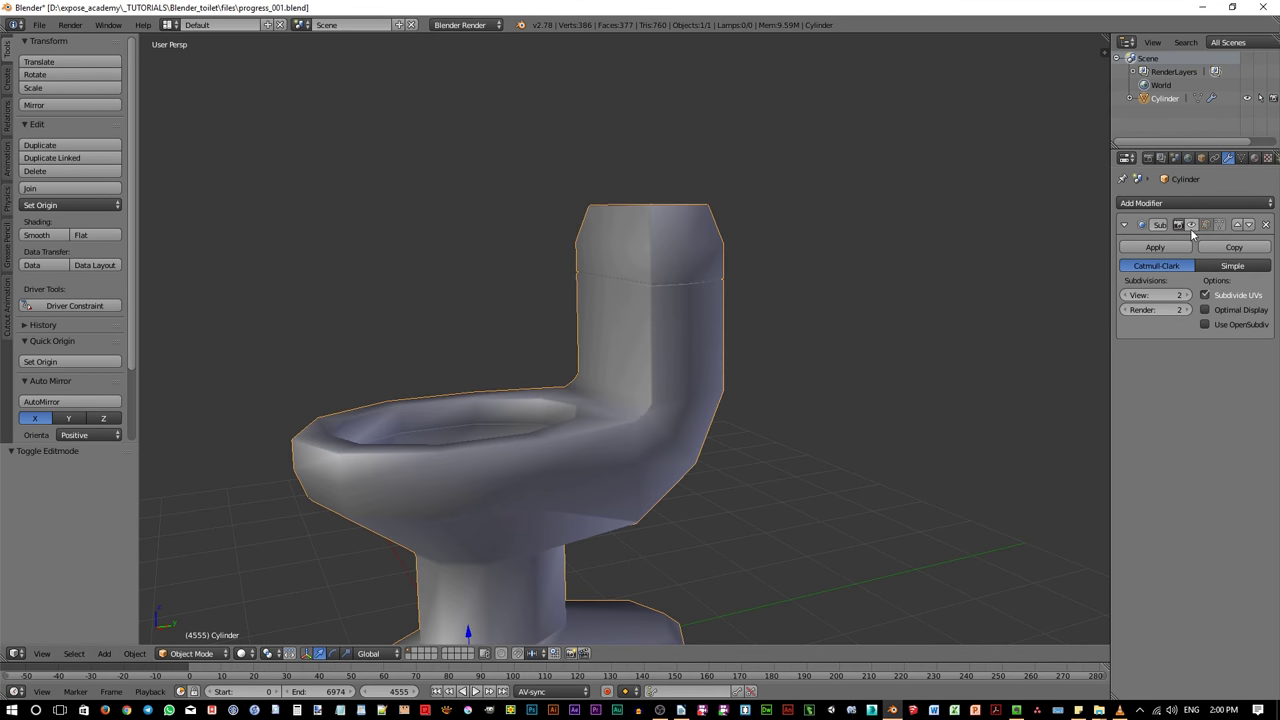
left_click(1191, 225)
Place the 3D cursor on the tank's side and switch to the right side view
middle_click_drag(753, 420, 700, 443)
left_click(684, 330)
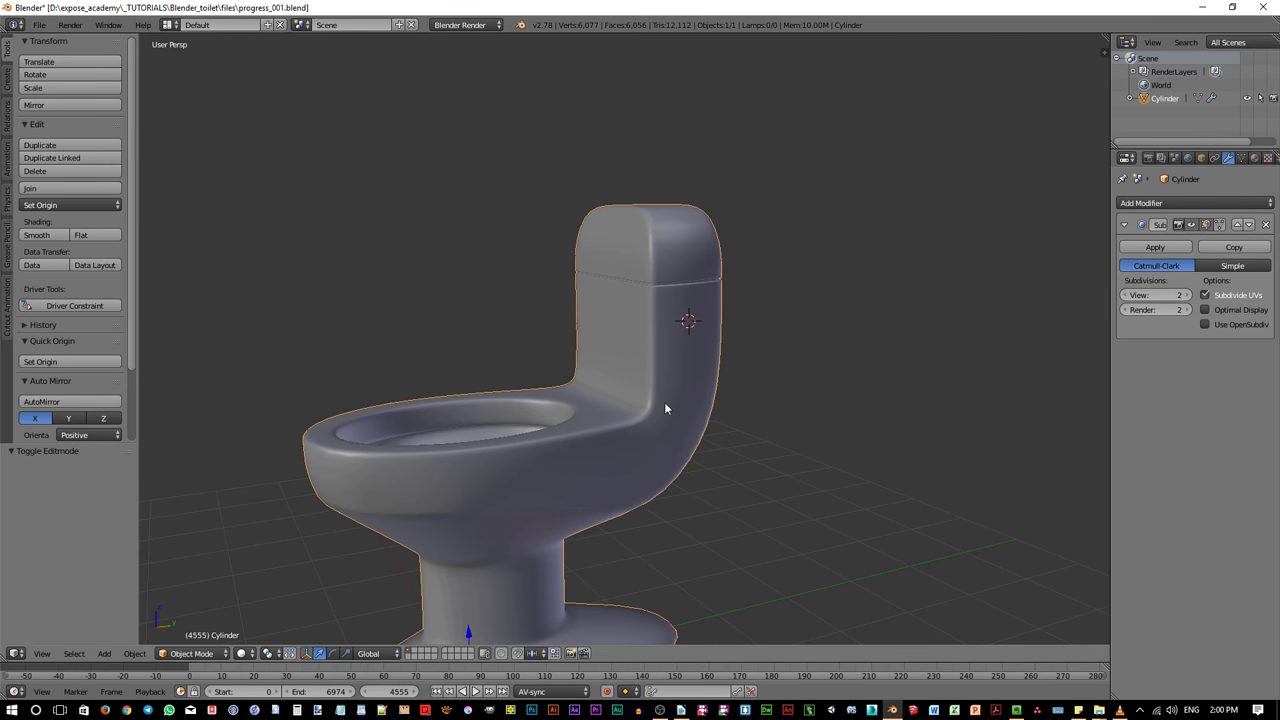
key("KP_3")
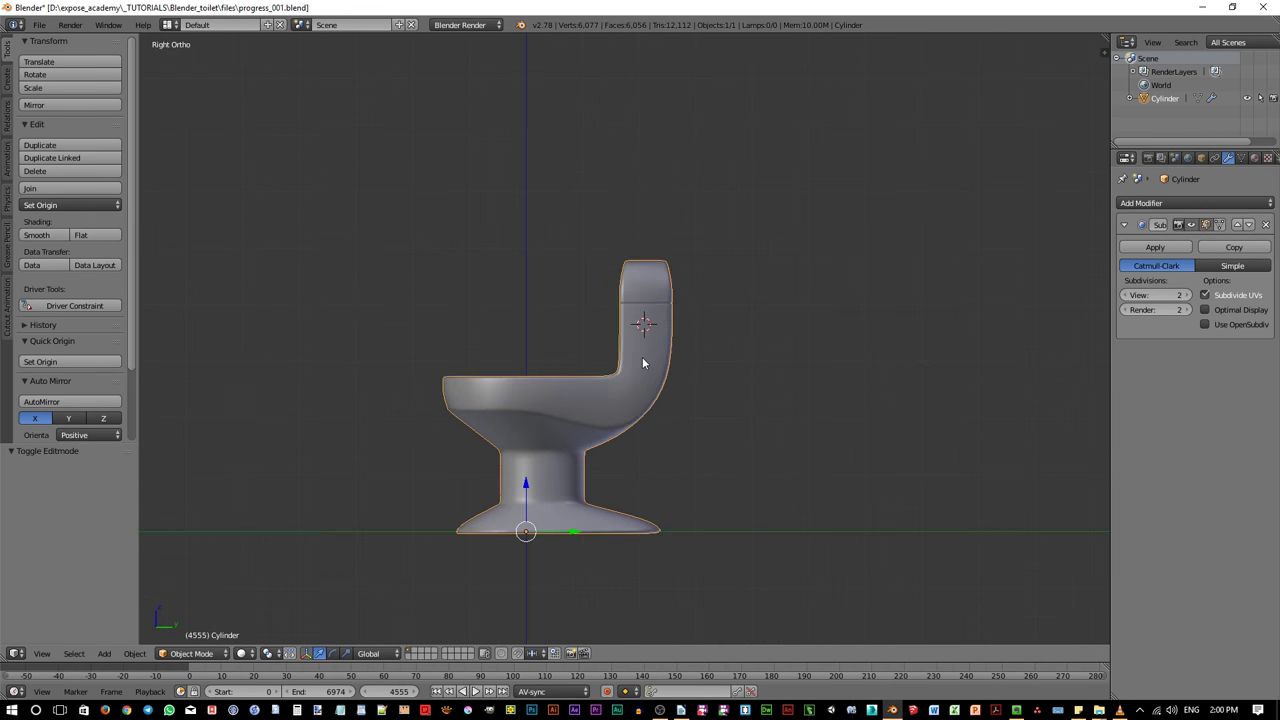
Add a cylinder mesh at the 3D cursor
scroll(643, 363, "up", 2)
key("shift+a")
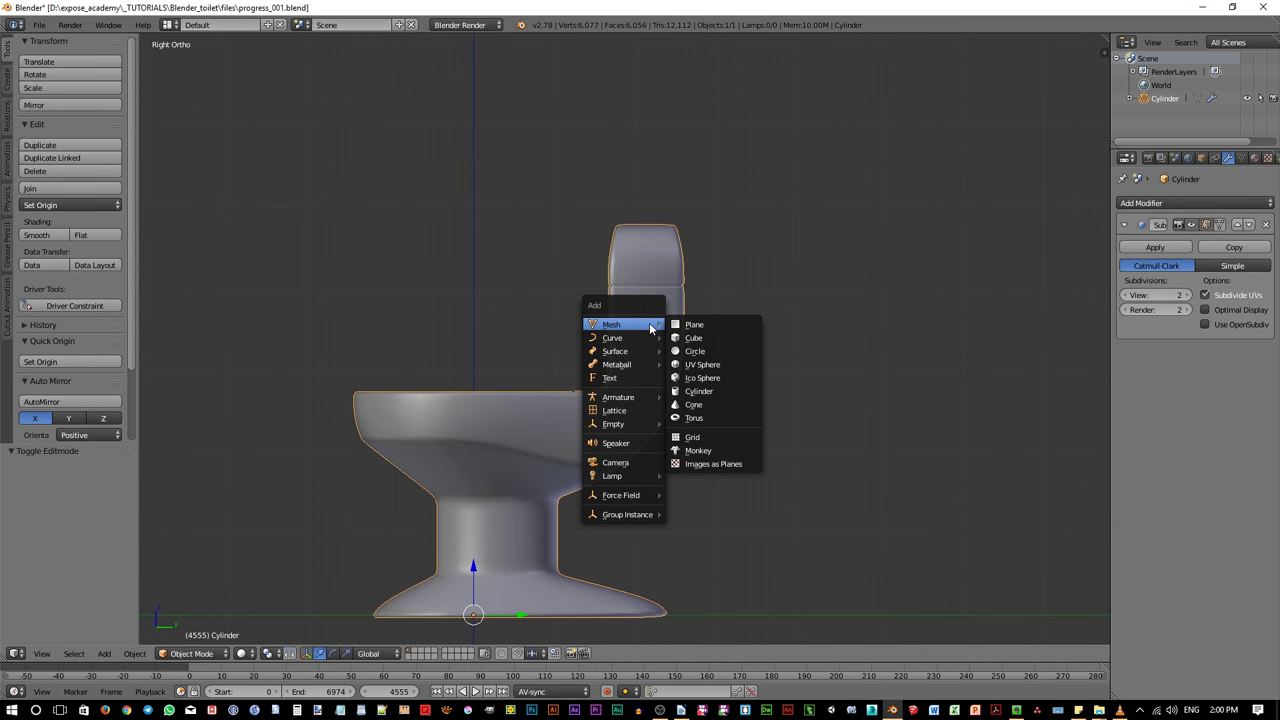
left_click(703, 391)
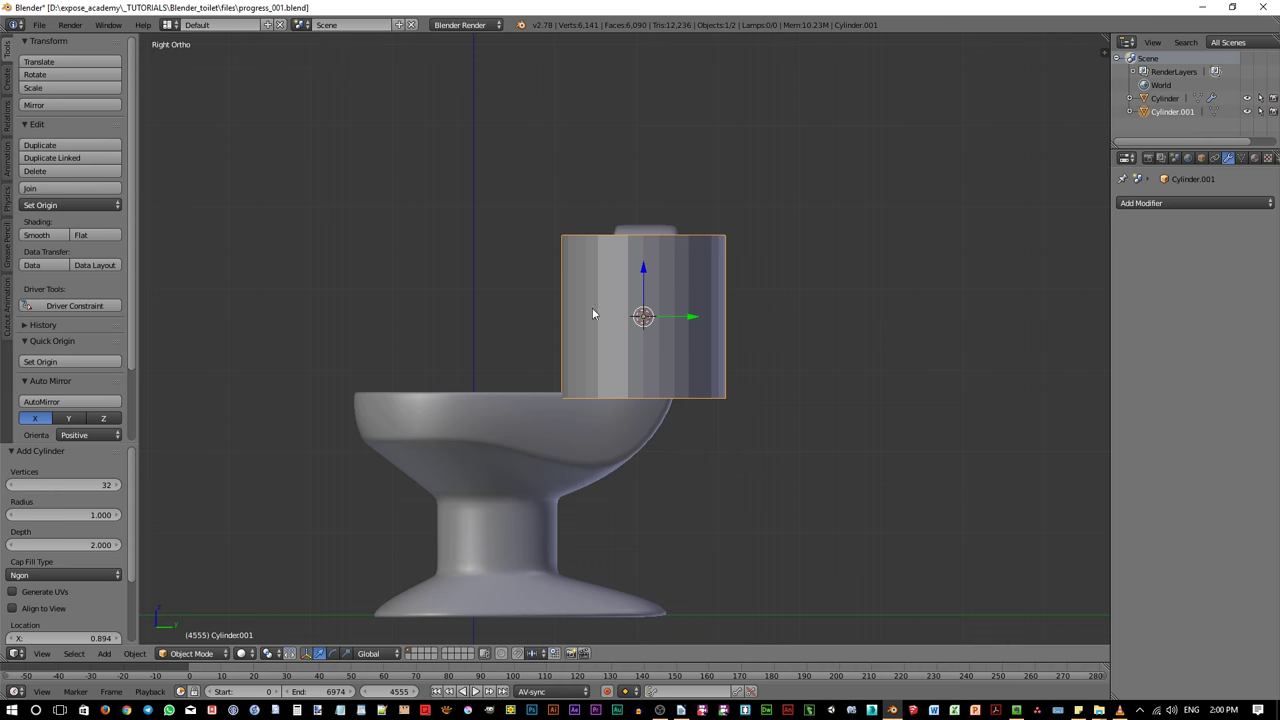
scroll(89, 445, "down", 2)
Set the cylinder to 20 vertices, radius 0.13 and depth 0.5
left_click(96, 453)
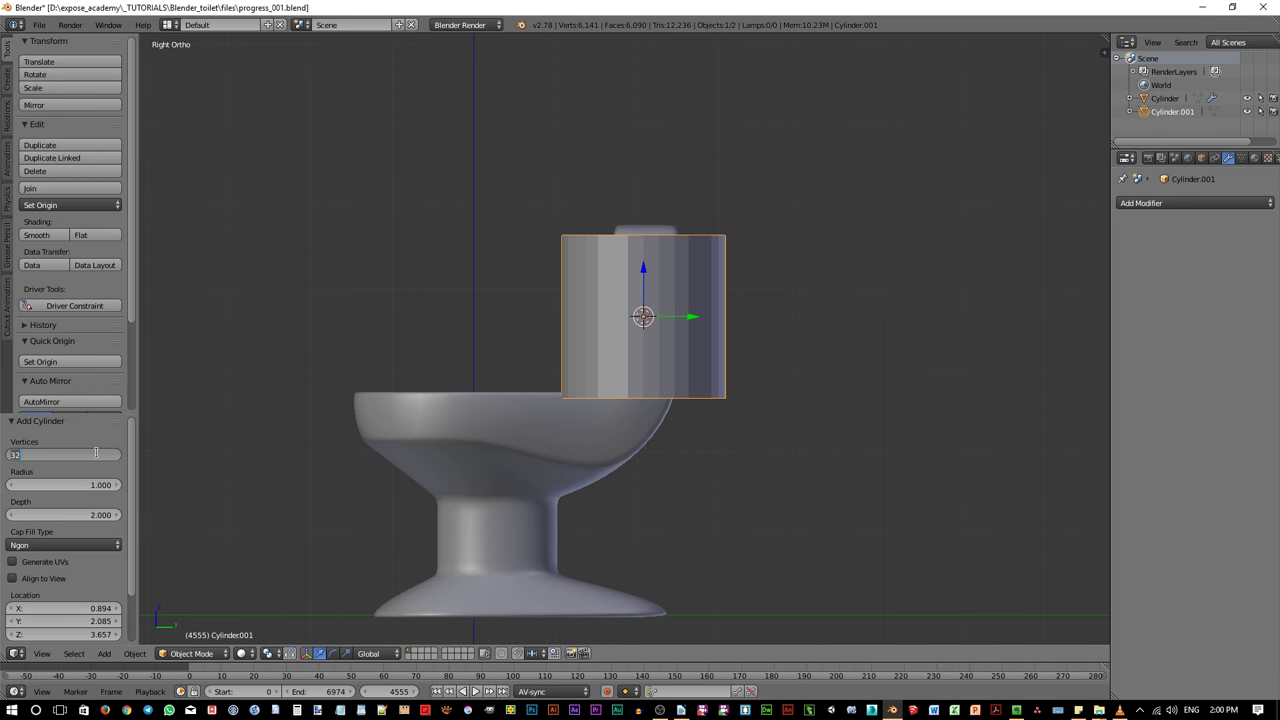
type("20")
key("Return")
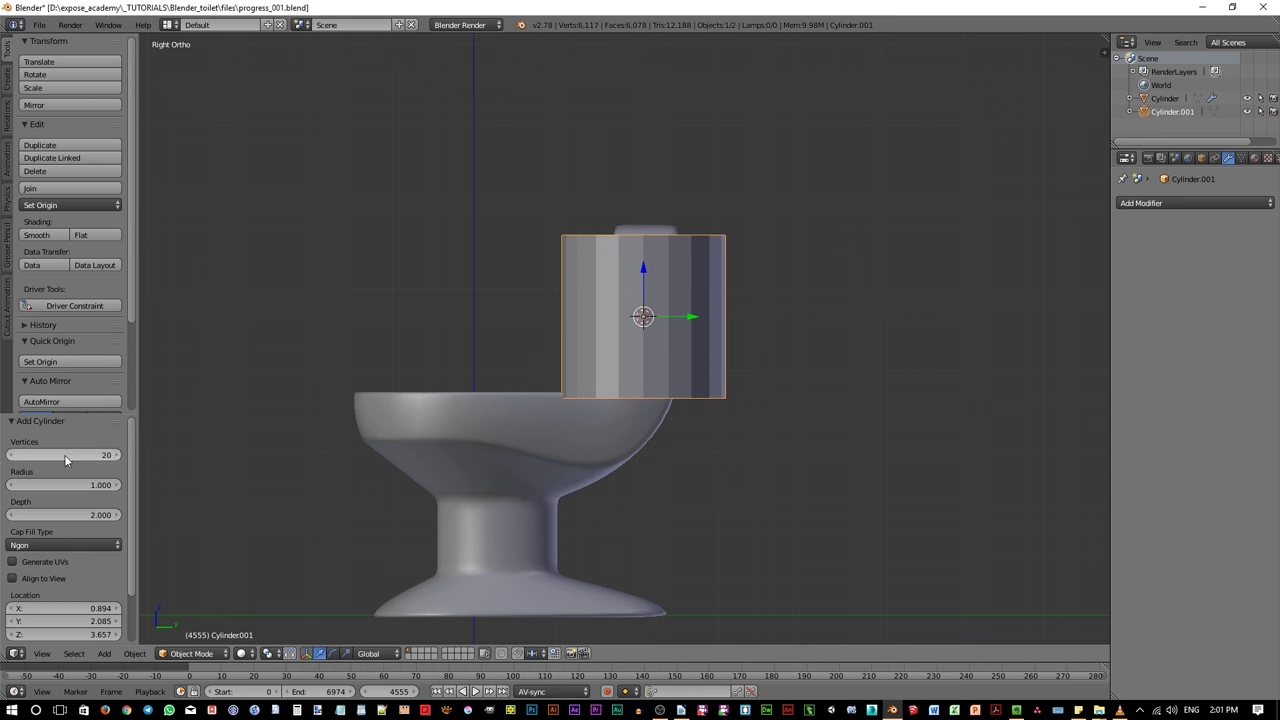
left_click(61, 486)
type("0.15")
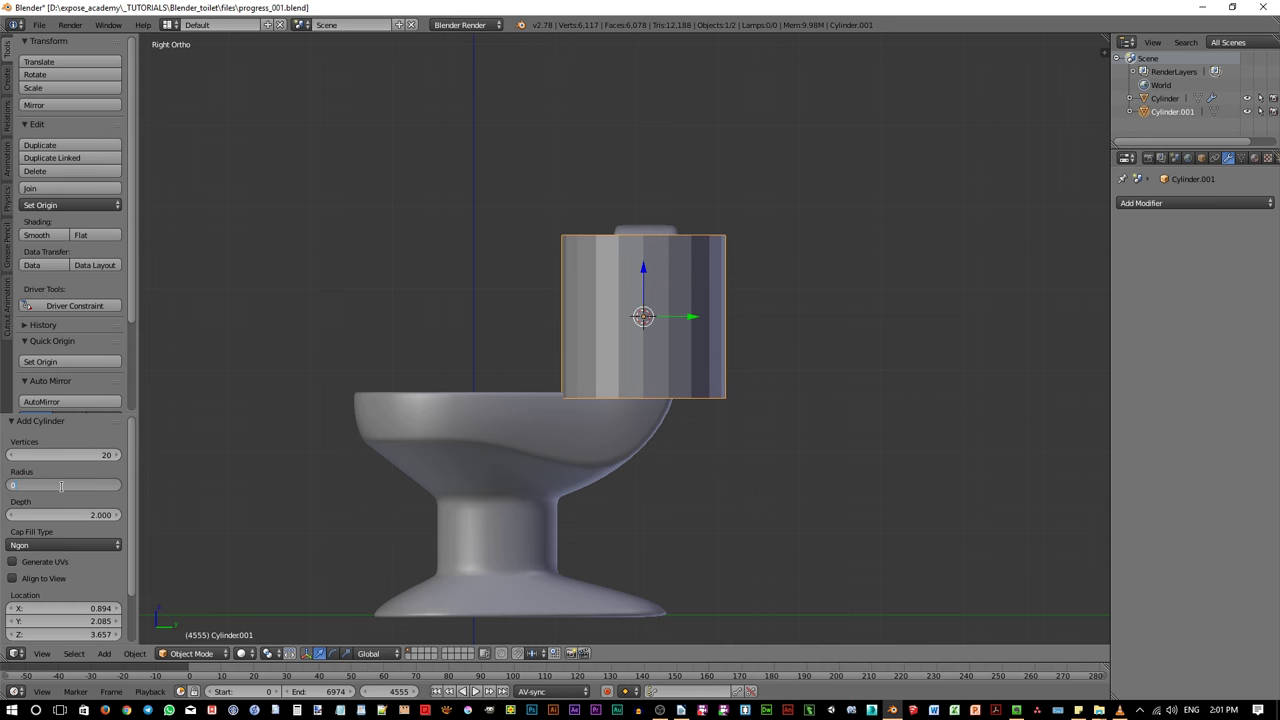
key("Return")
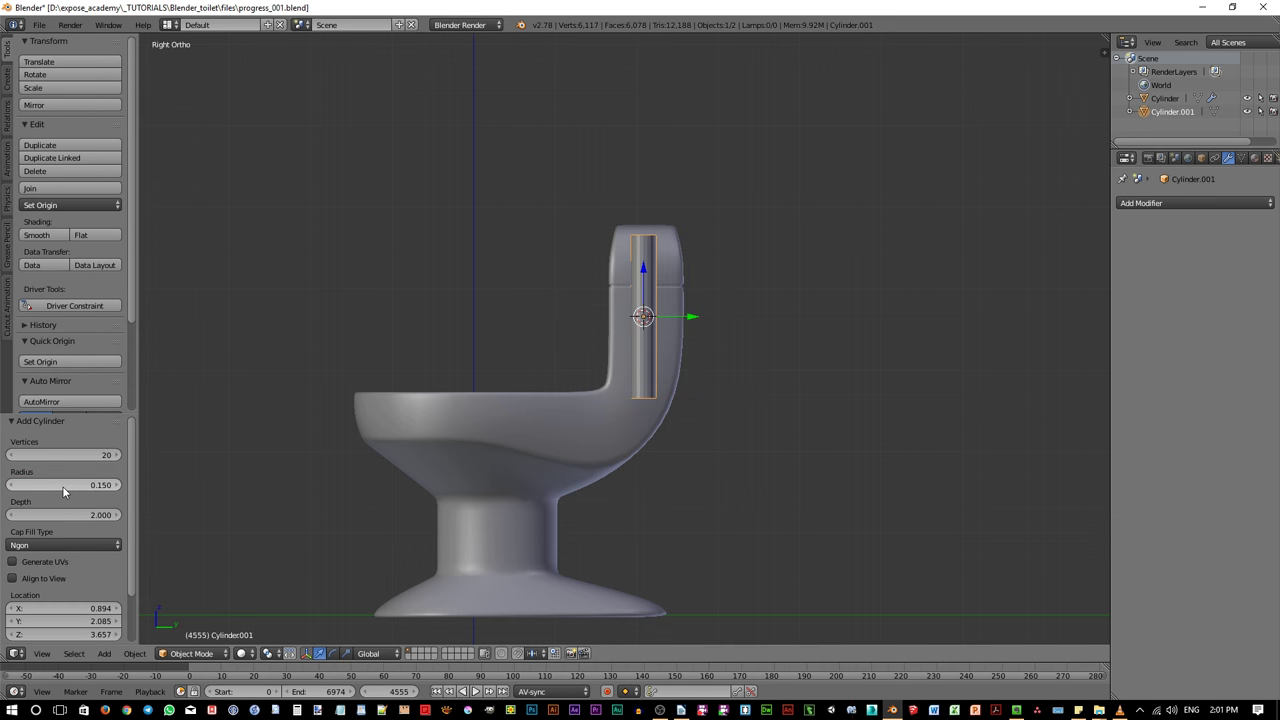
left_click(61, 486)
type("0")
key("Return")
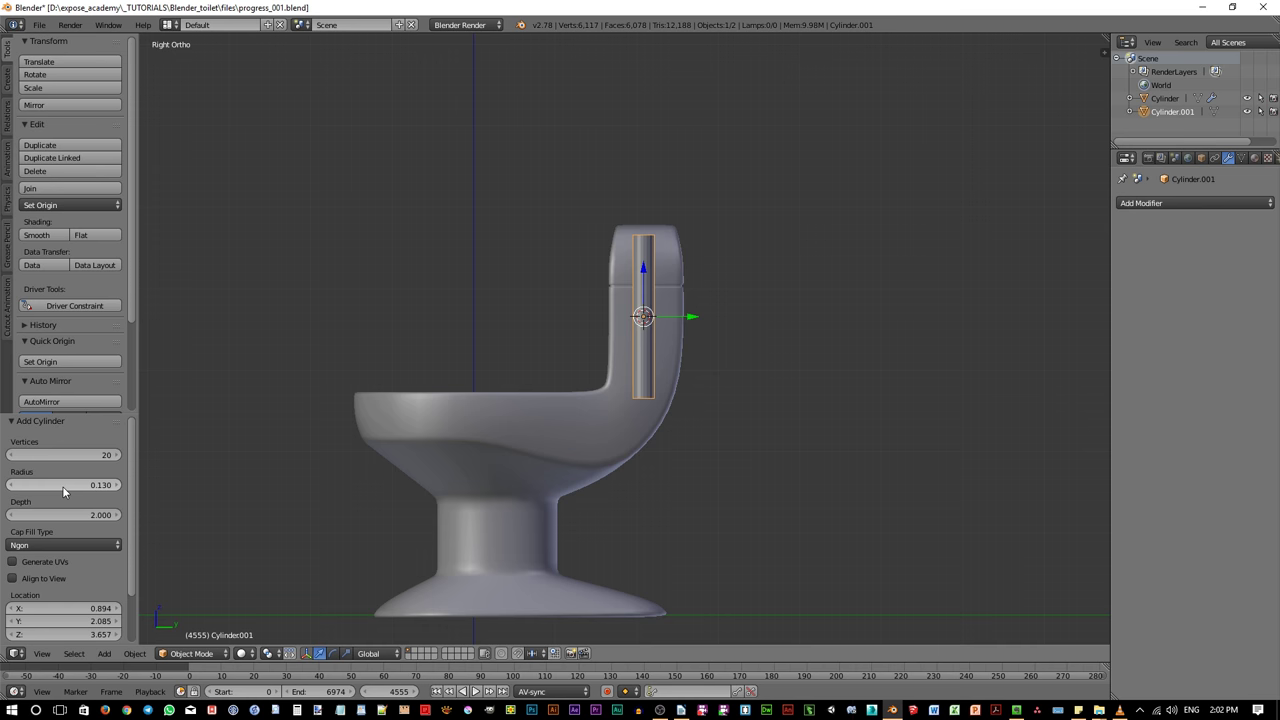
left_click(68, 515)
type("0.")
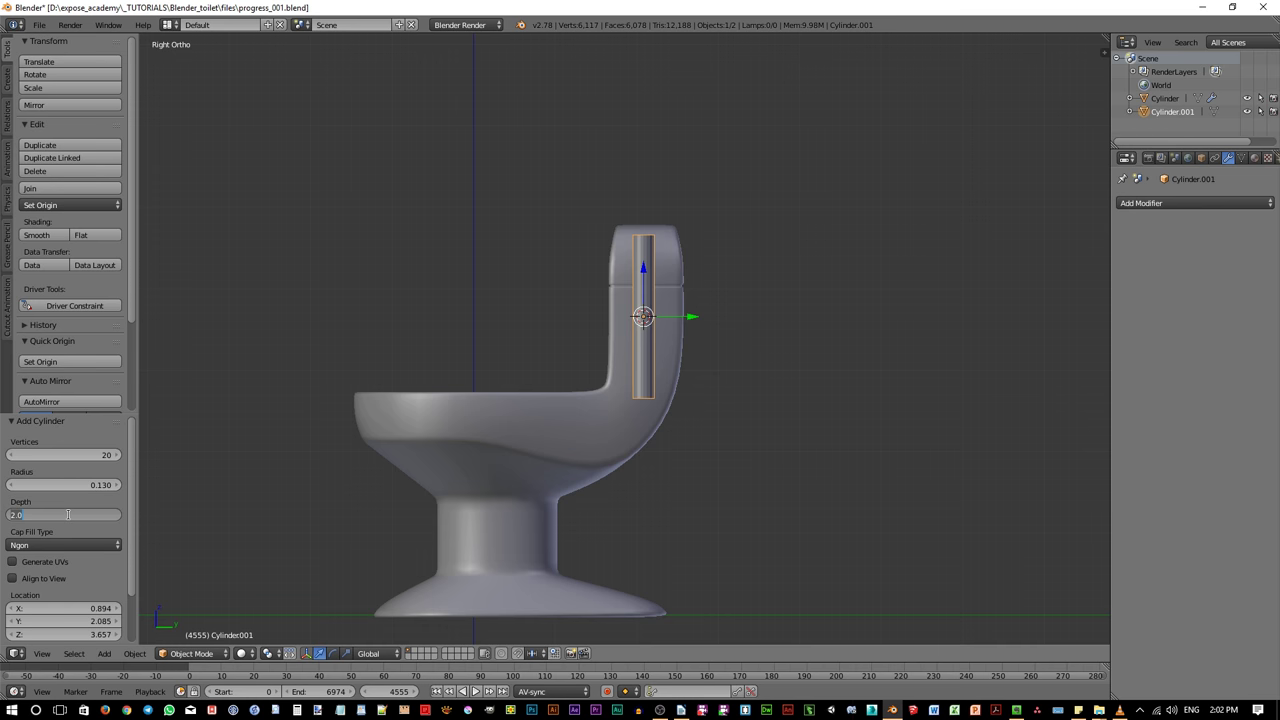
type("5")
key("Return")
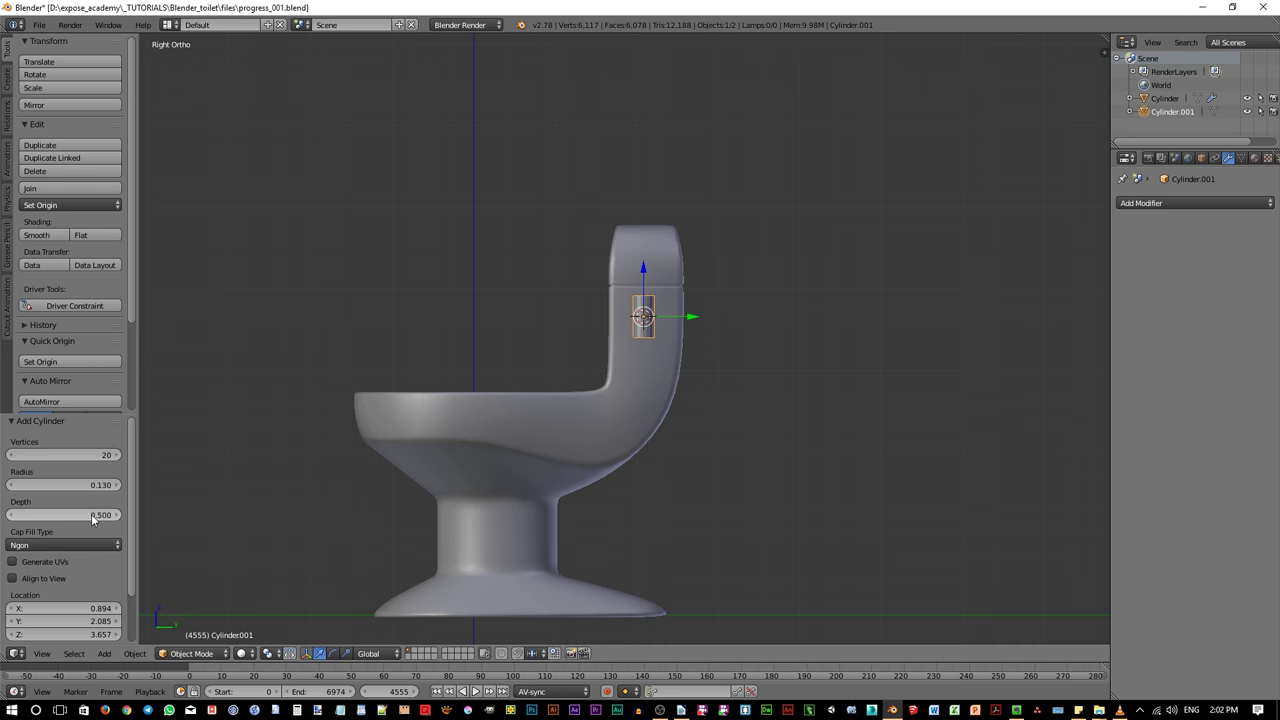
Enable Align to View so the cylinder lies sideways, then frame it
left_click_drag(128, 518, 129, 546)
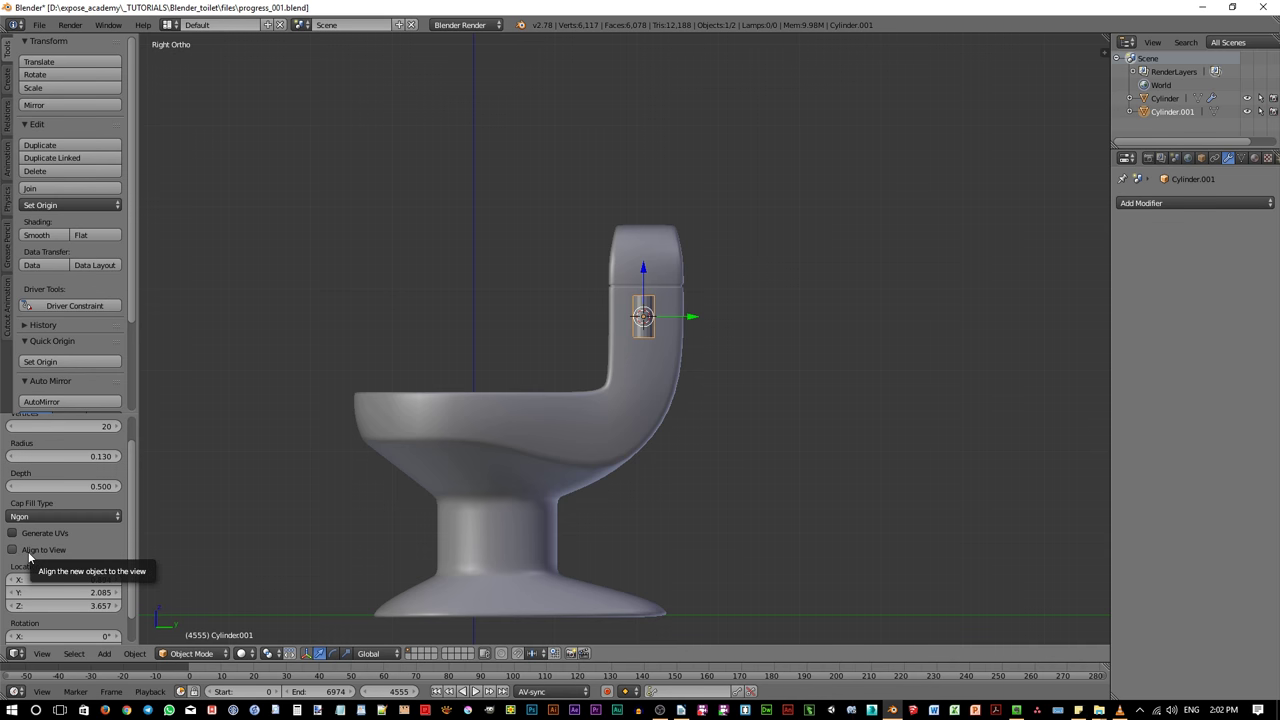
left_click(14, 551)
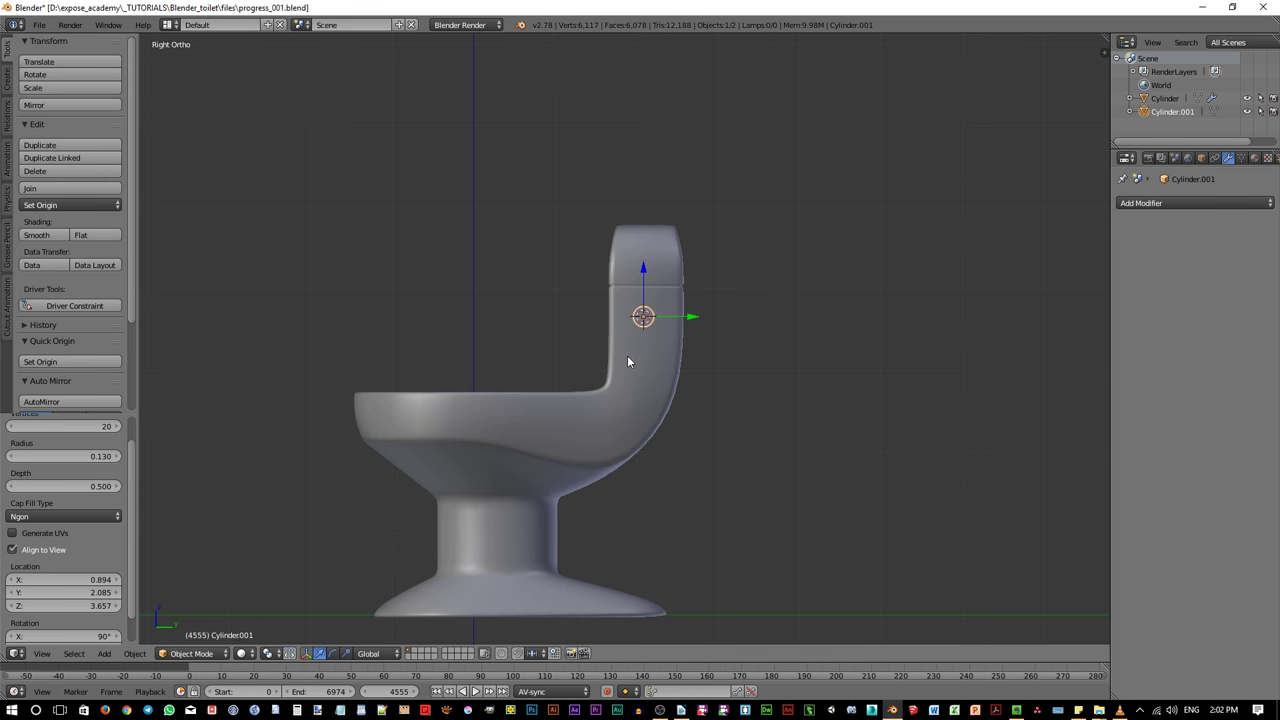
middle_click_drag(627, 355, 717, 437)
key("KP_Decimal")
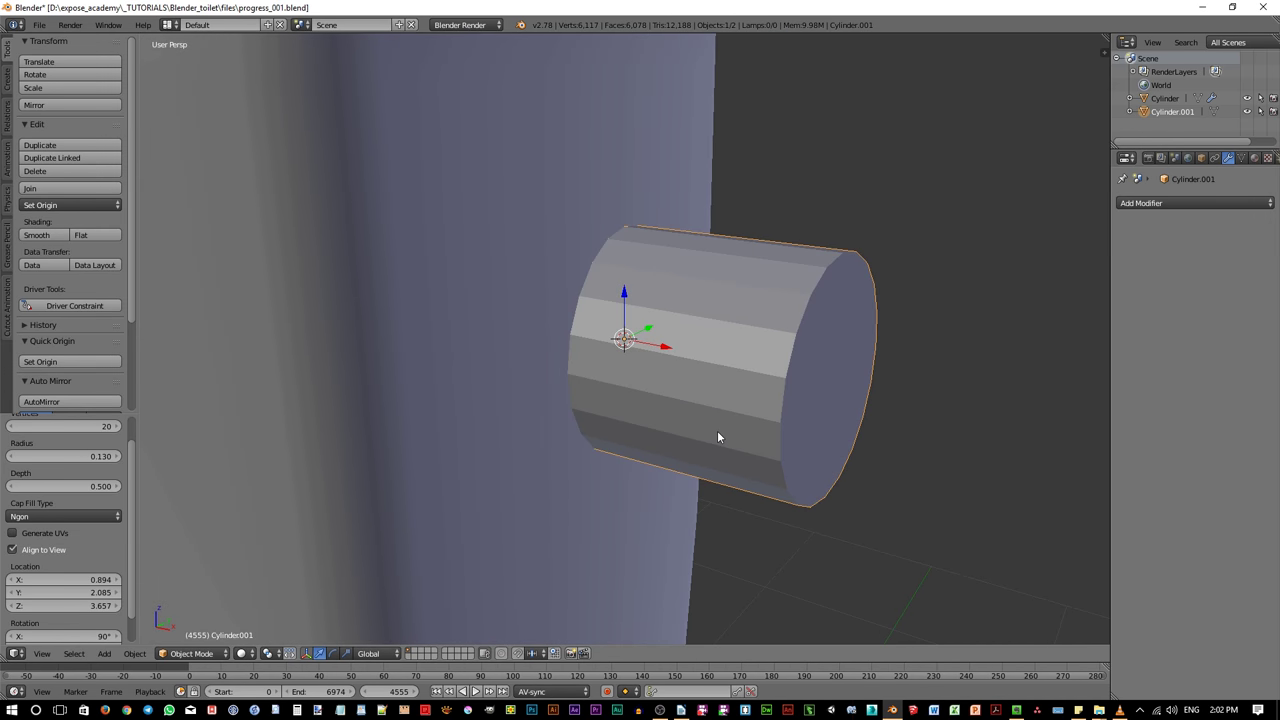
In Edit Mode, add an edge loop around the hinge cylinder
scroll(717, 437, "down", 1)
key("Tab")
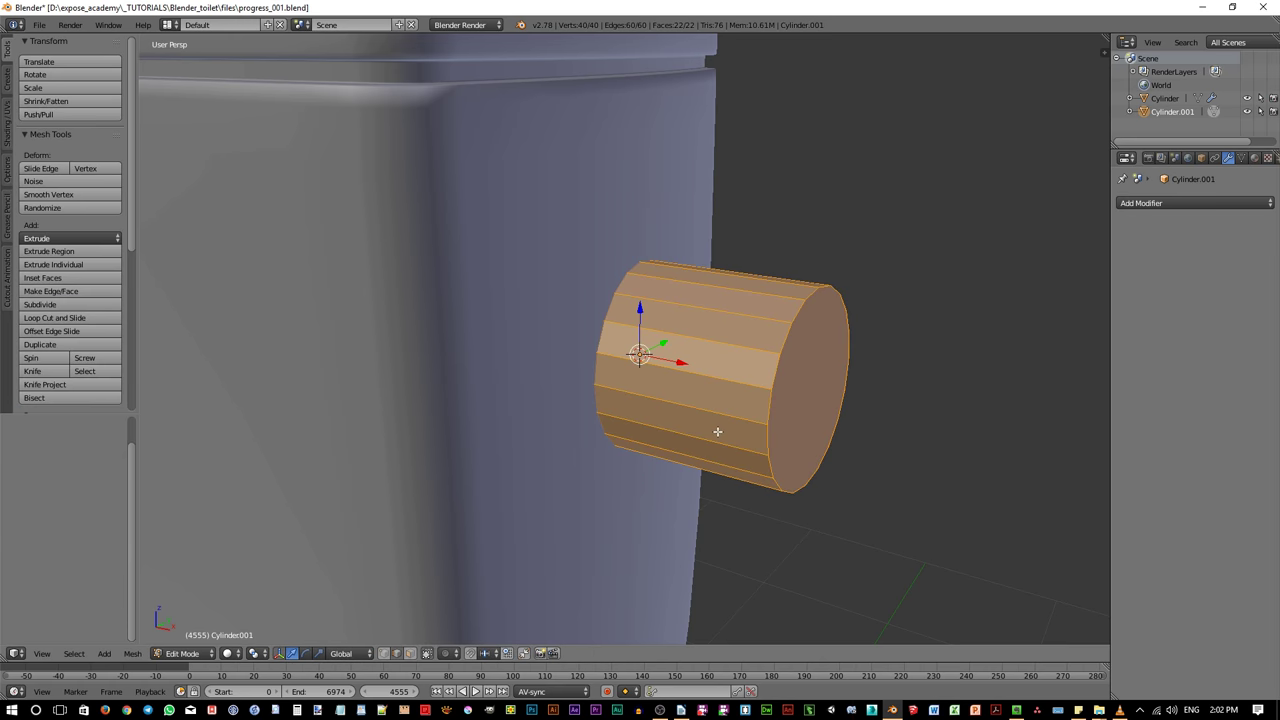
key("ctrl+r")
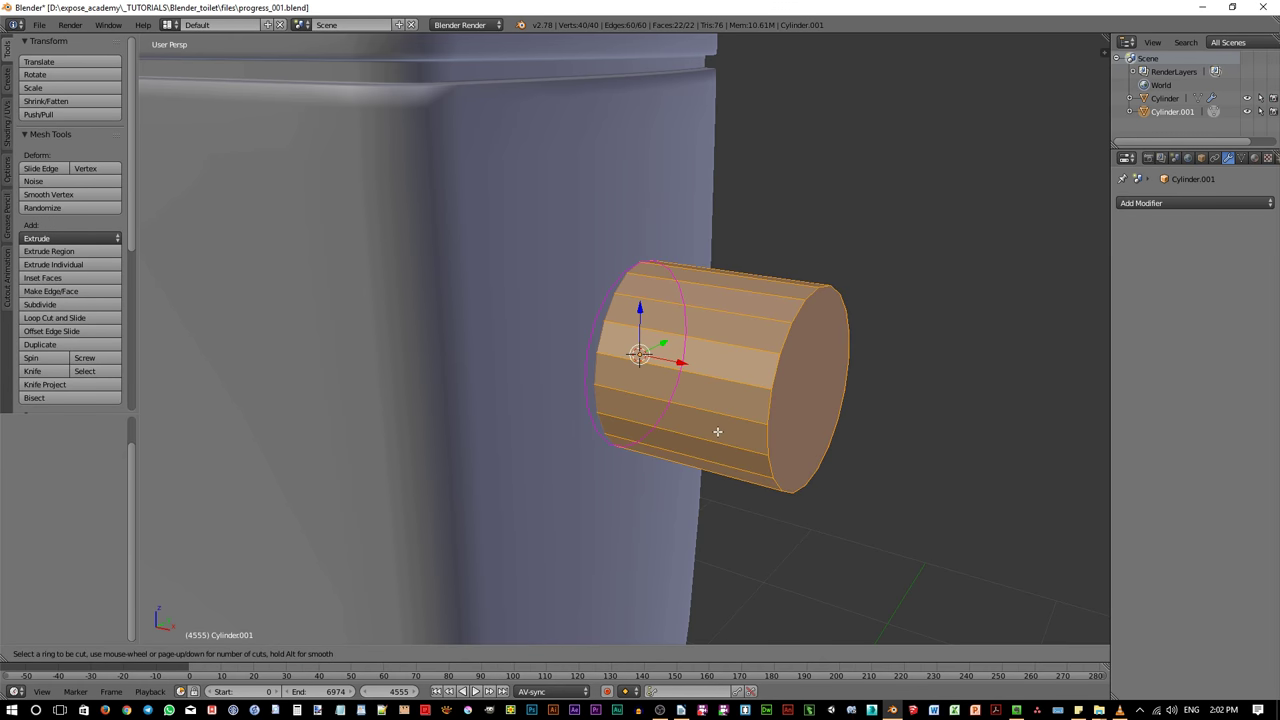
left_click(717, 431)
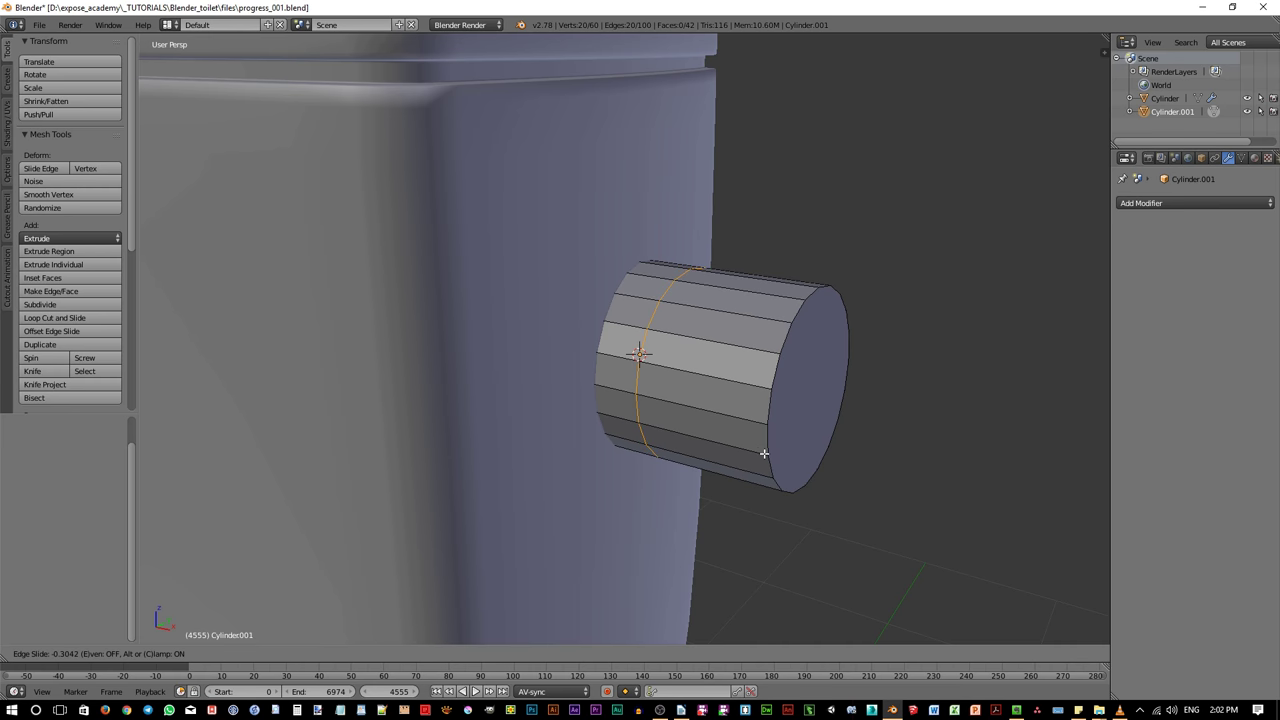
left_click(772, 456)
Extrude two underside faces downward into a tab and taper its end
middle_click_drag(706, 487, 671, 466)
key("3")
middle_click_drag(757, 471, 723, 477)
right_click(716, 414)
right_click(695, 418, "shift")
key("e")
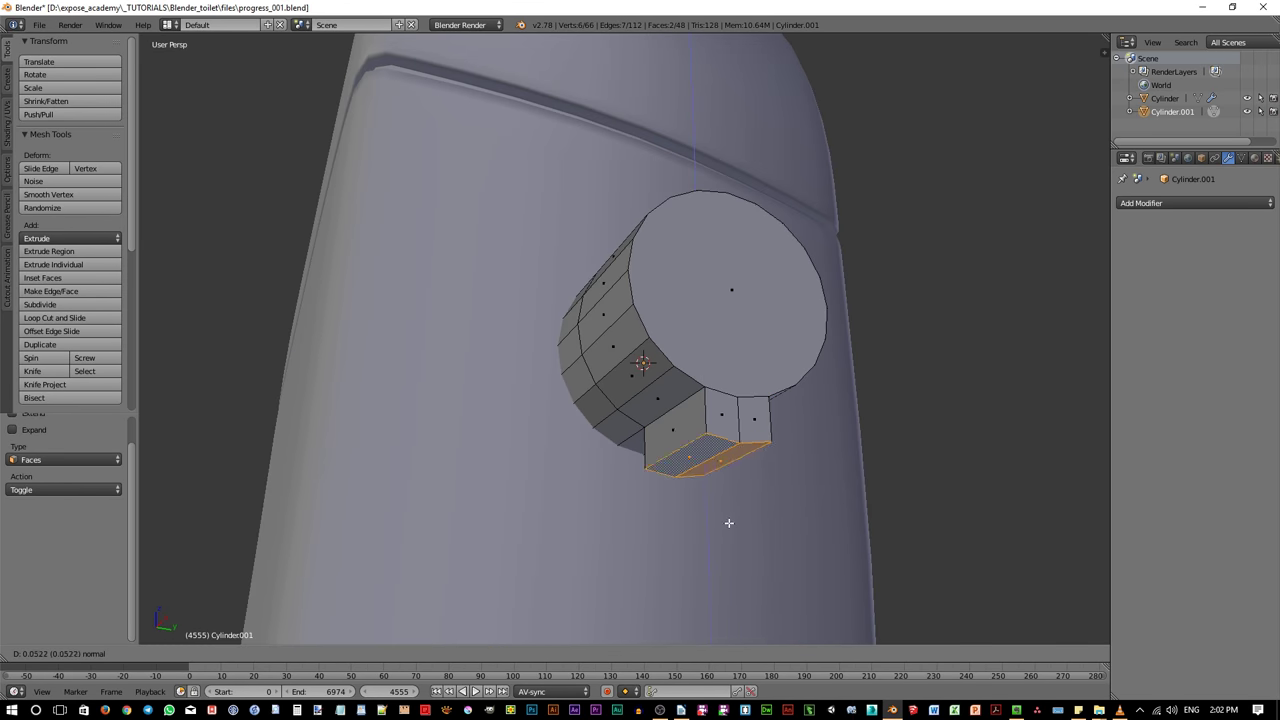
left_click(755, 625)
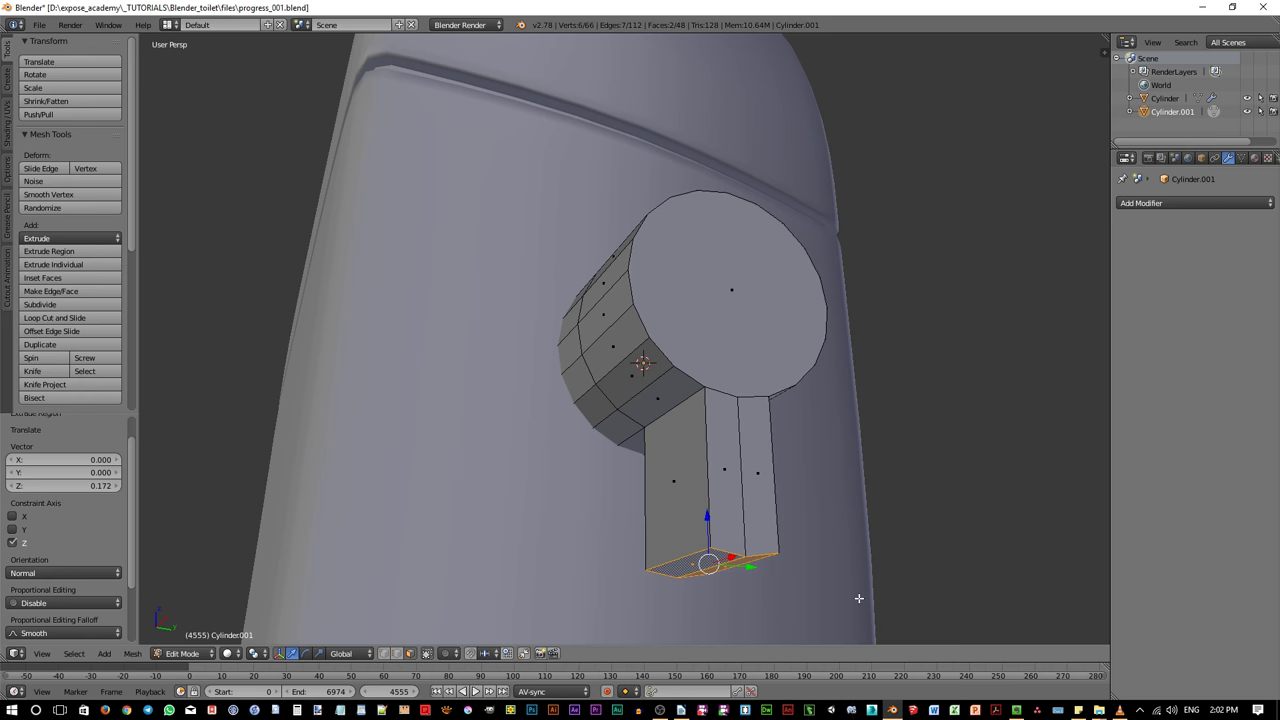
key("s")
left_click(828, 602)
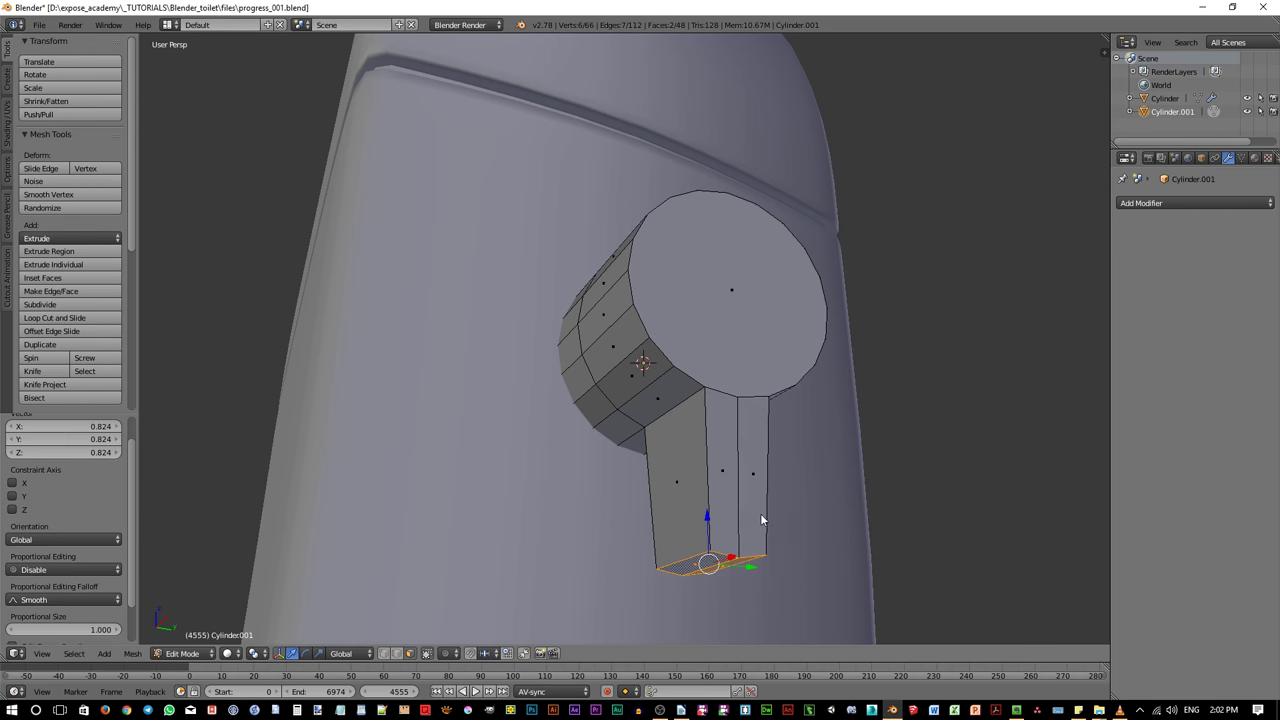
middle_click_drag(828, 602, 804, 555)
Extrude the end cap slightly outward, shrink it, and return to Object Mode
right_click(770, 364)
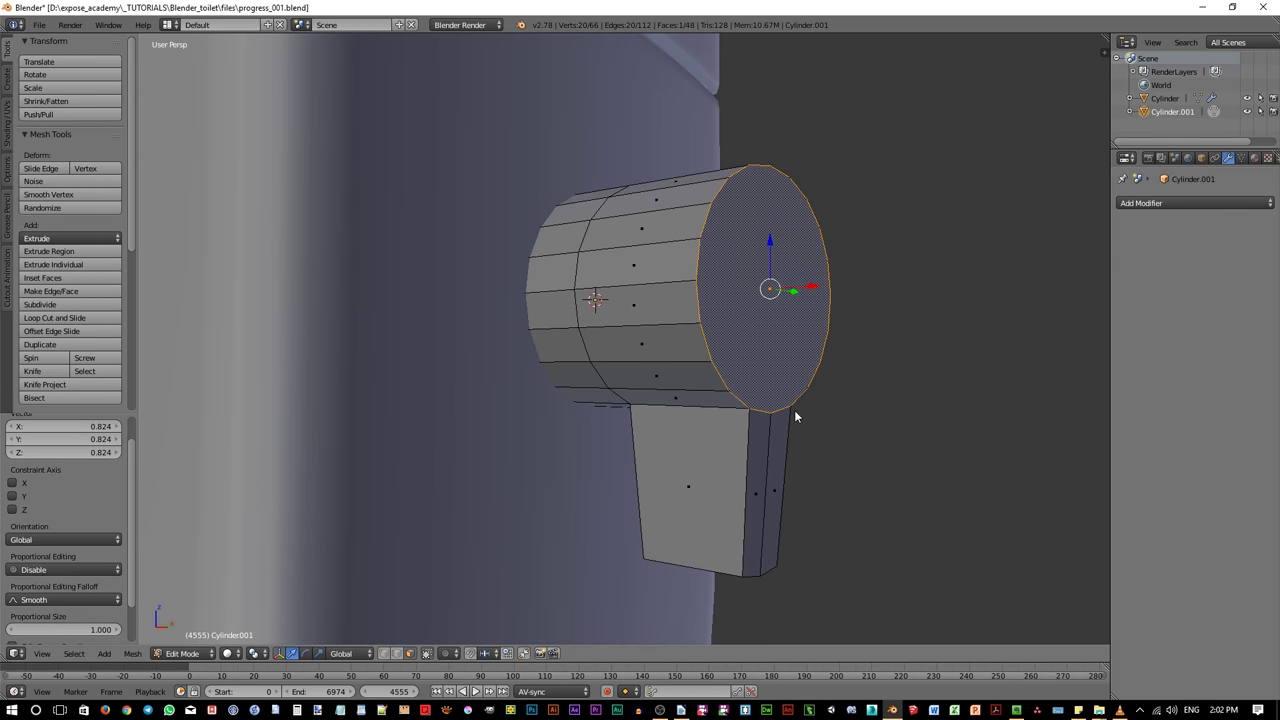
key("e")
left_click(834, 420)
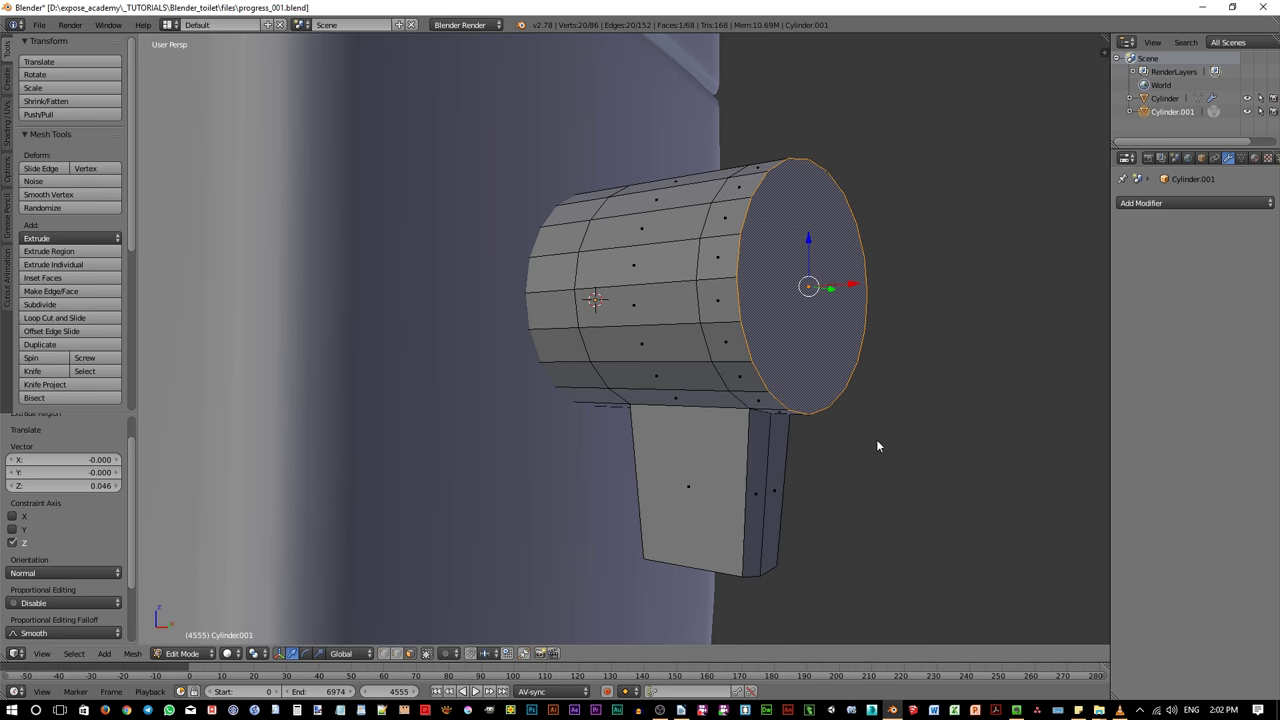
key("s")
left_click(835, 417)
middle_click_drag(726, 435, 789, 446)
scroll(764, 453, "down", 4)
key("Tab")
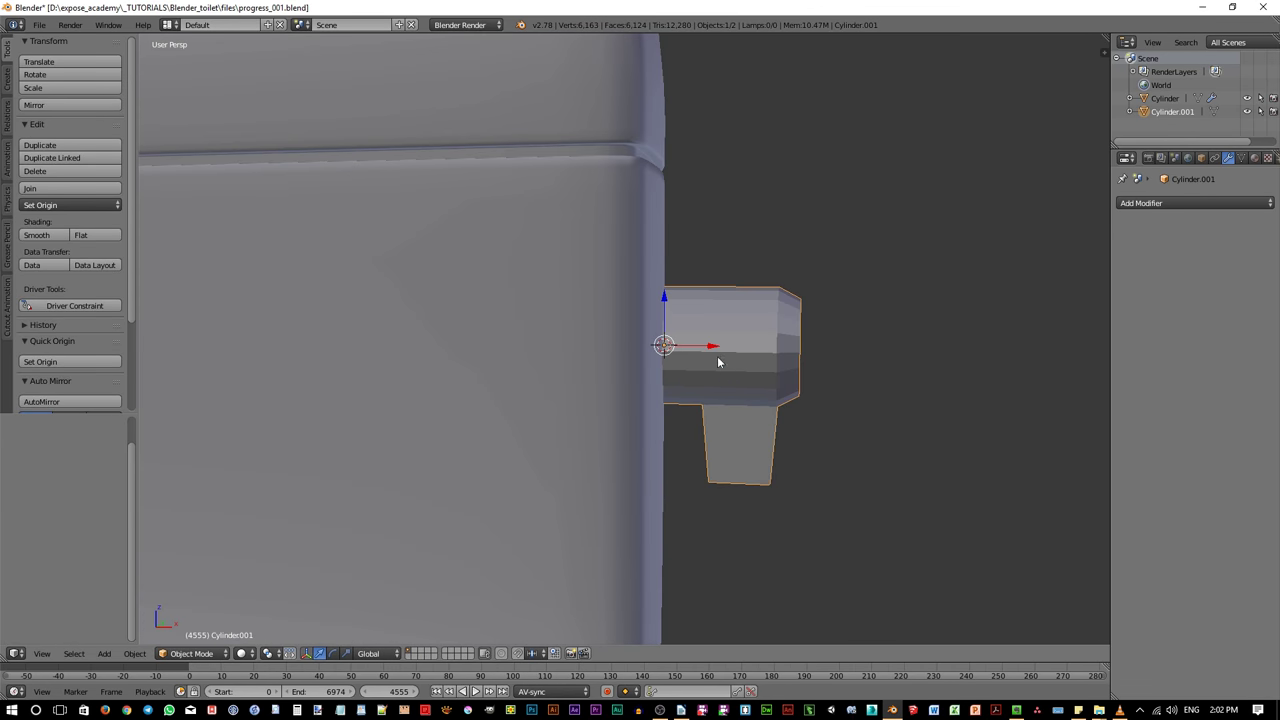
key("g")
key("x")
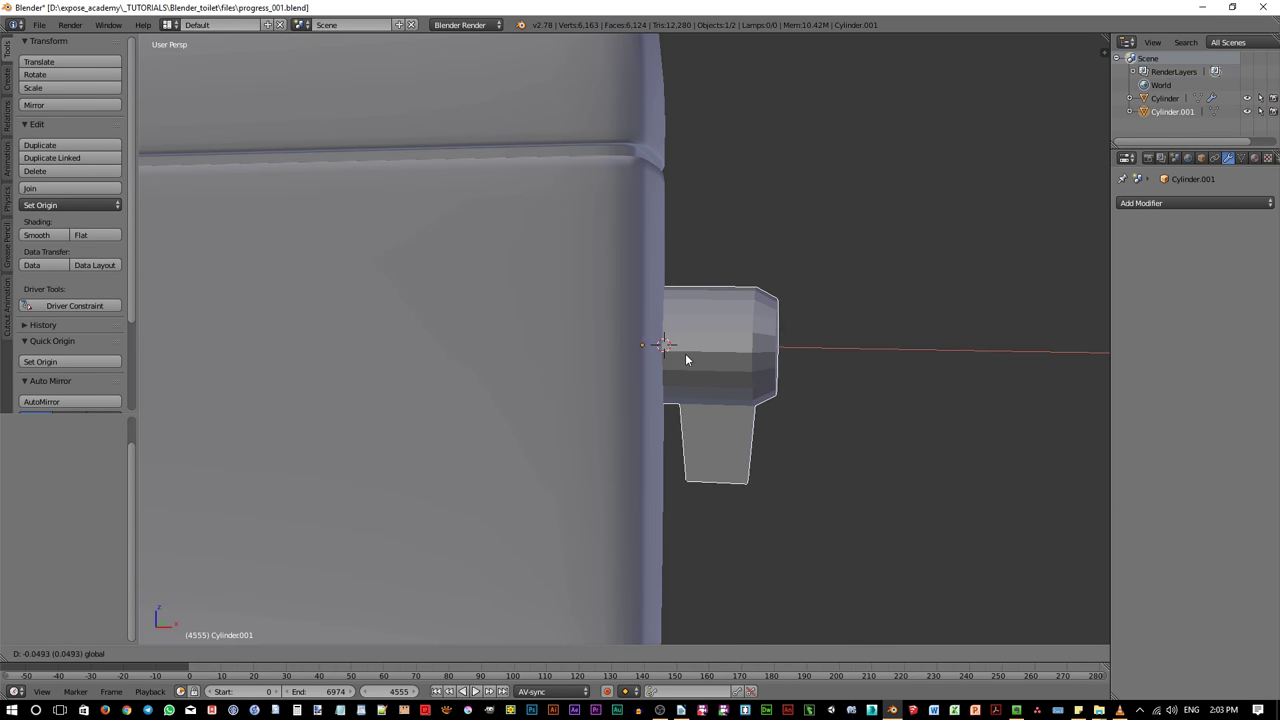
left_click(686, 360)
middle_click_drag(777, 428, 634, 443)
scroll(634, 449, "down", 3)
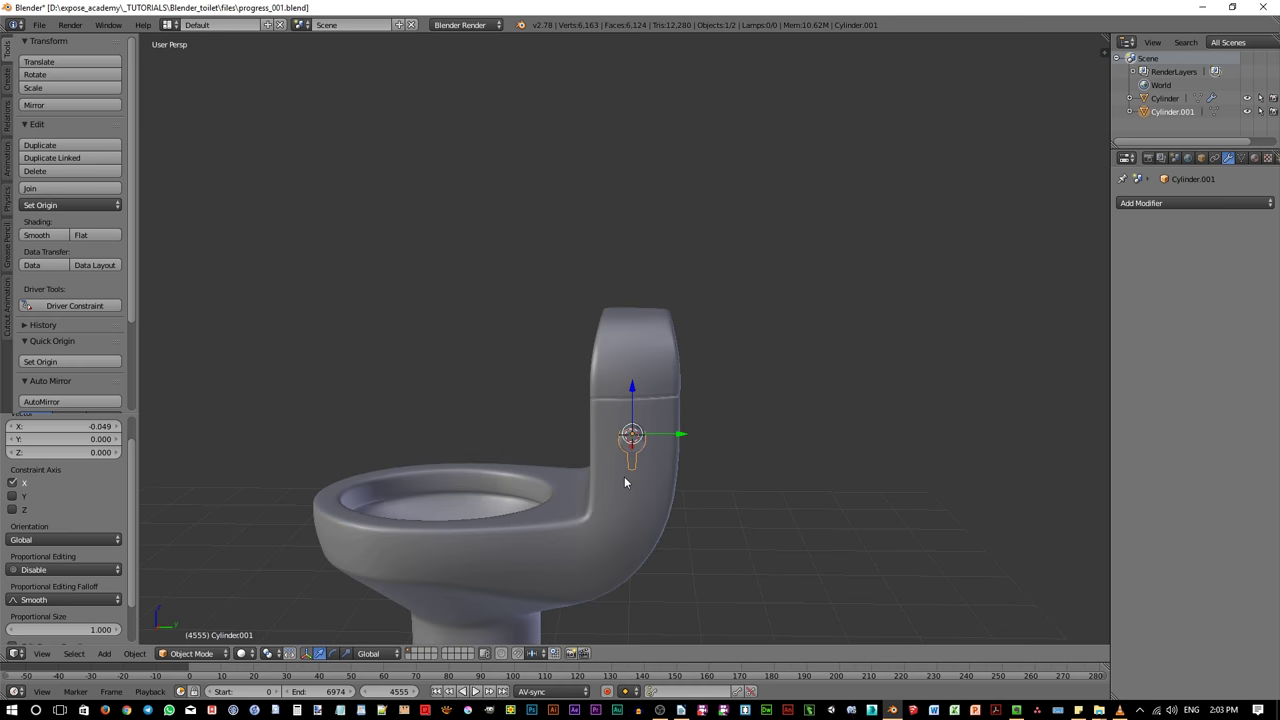
scroll(625, 483, "up", 8)
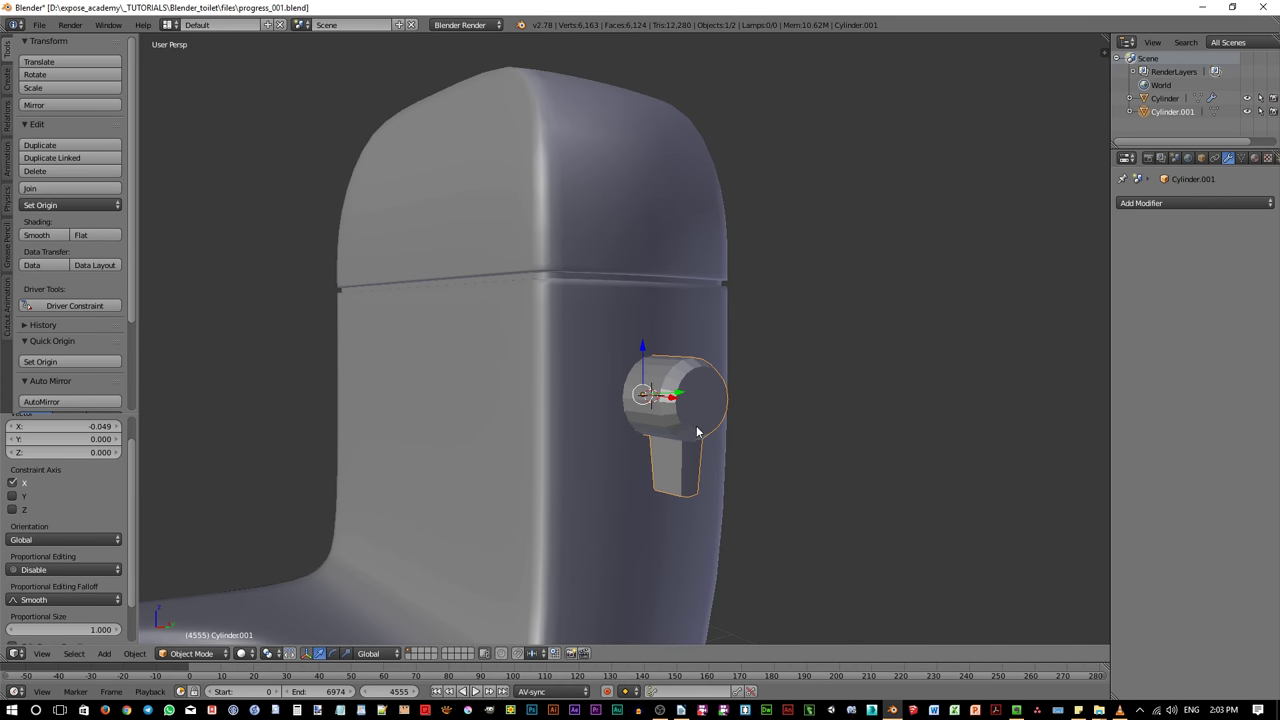
scroll(690, 438, "up", 1)
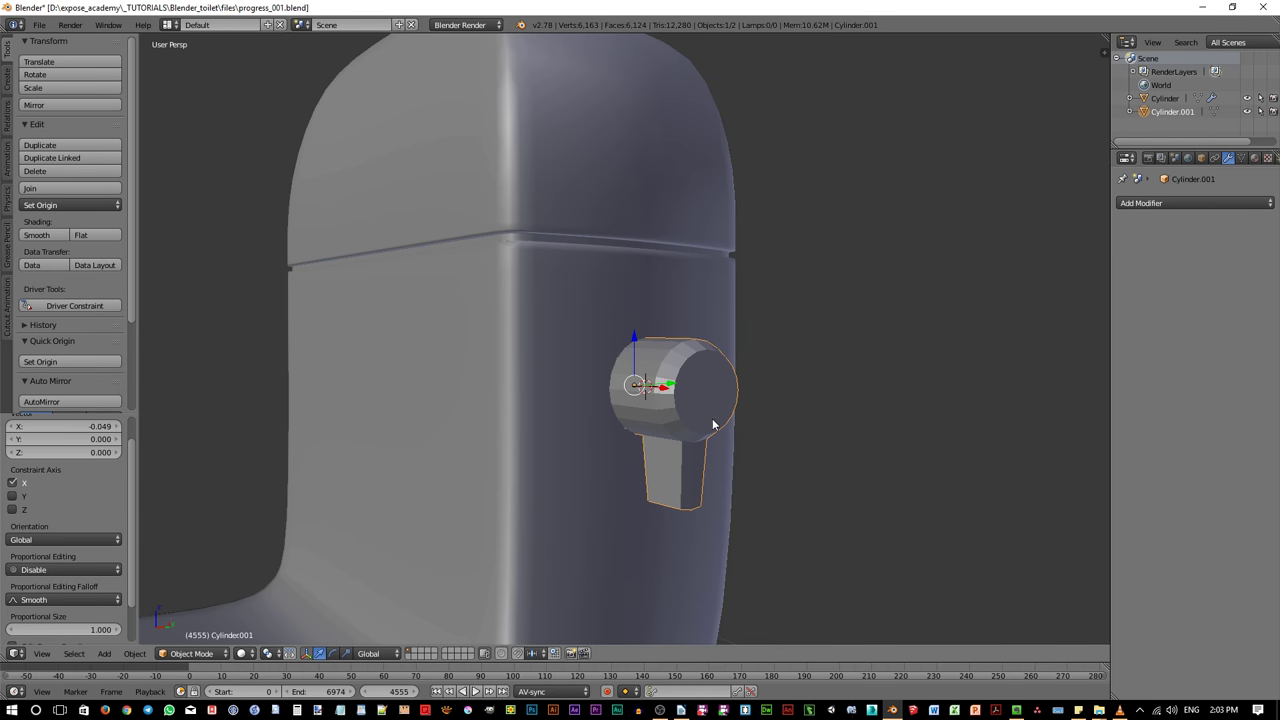
left_click(47, 236)
middle_click_drag(374, 343, 696, 423)
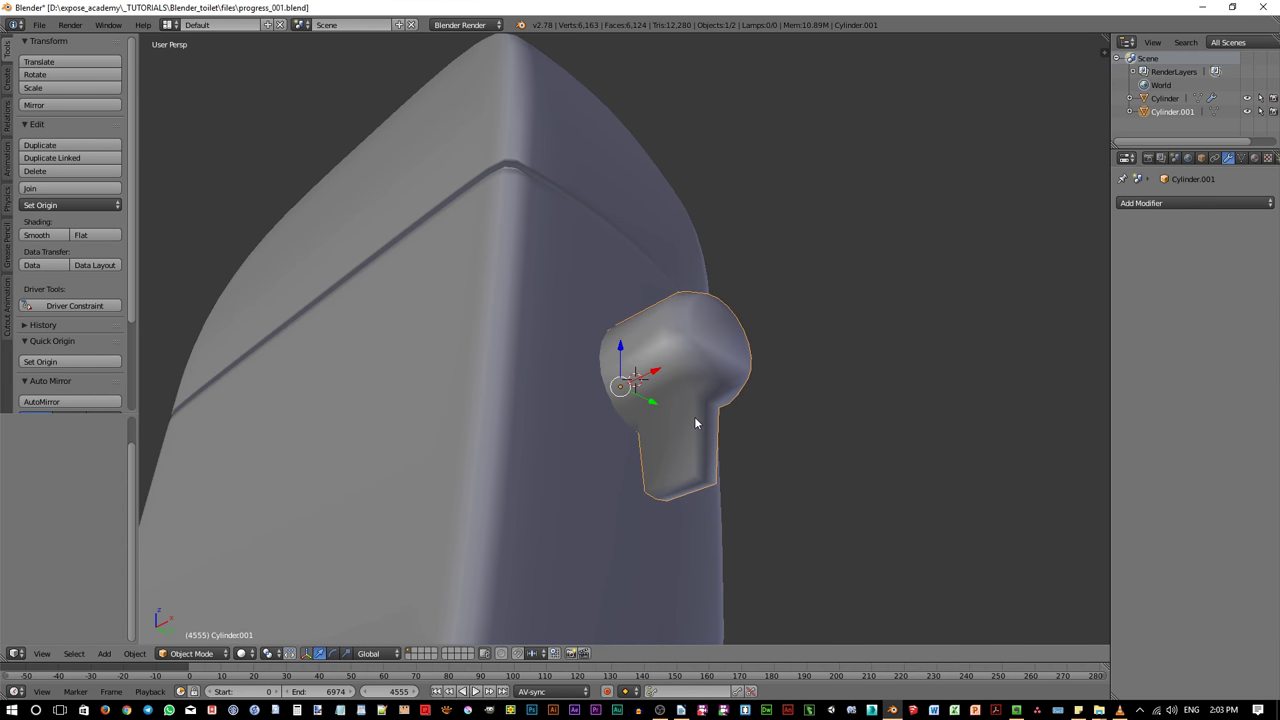
scroll(695, 420, "up", 1)
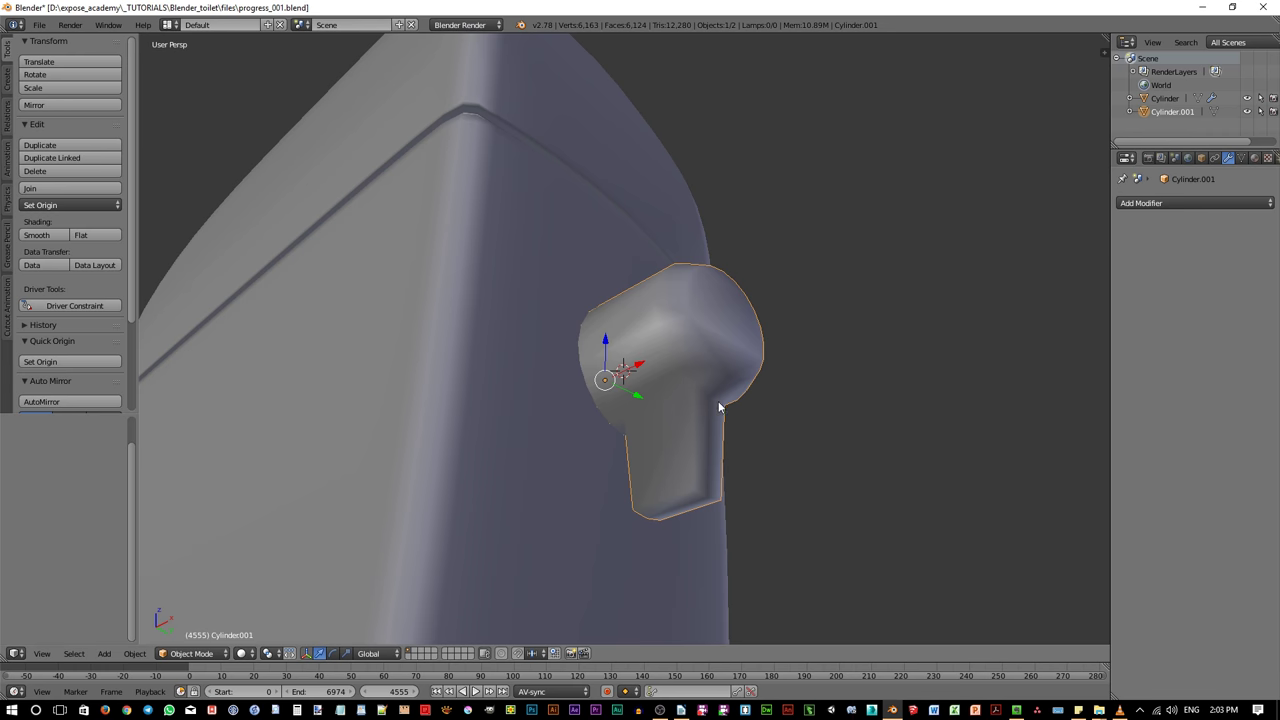
middle_click_drag(730, 438, 751, 486)
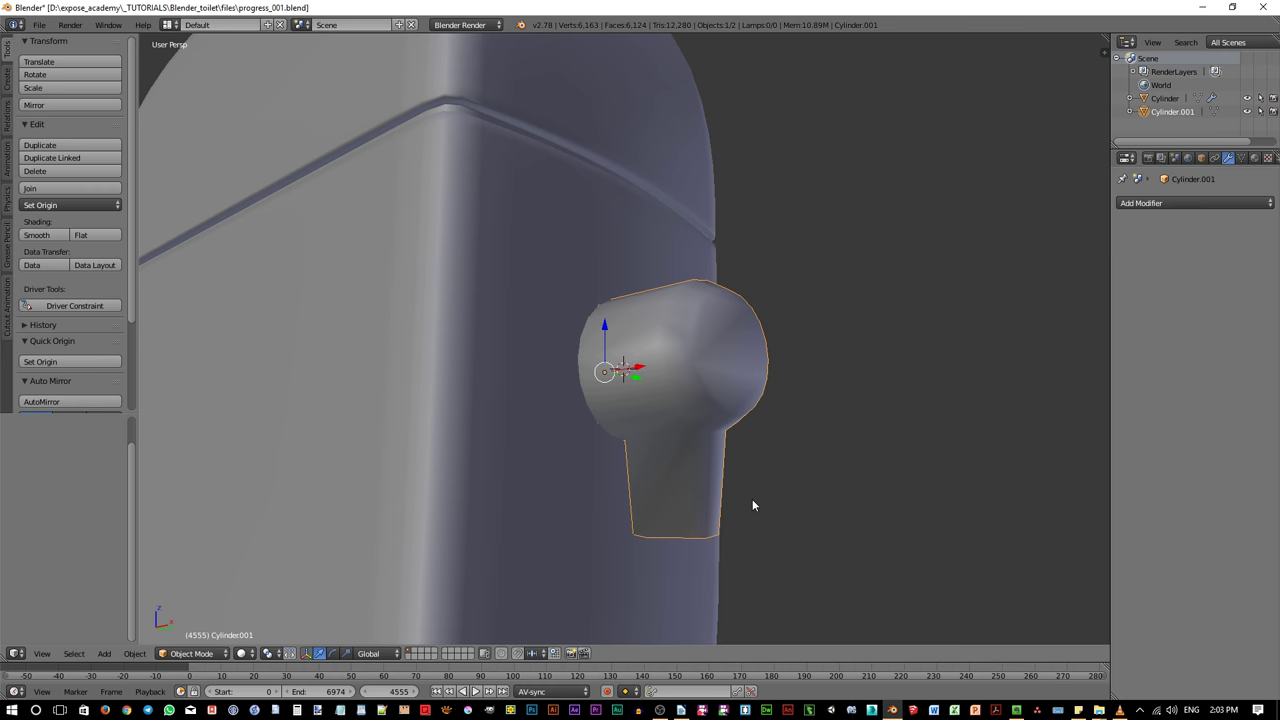
mouse_move(757, 480)
middle_mouse_down()
mouse_move(626, 483)
mouse_move(768, 494)
middle_mouse_up()
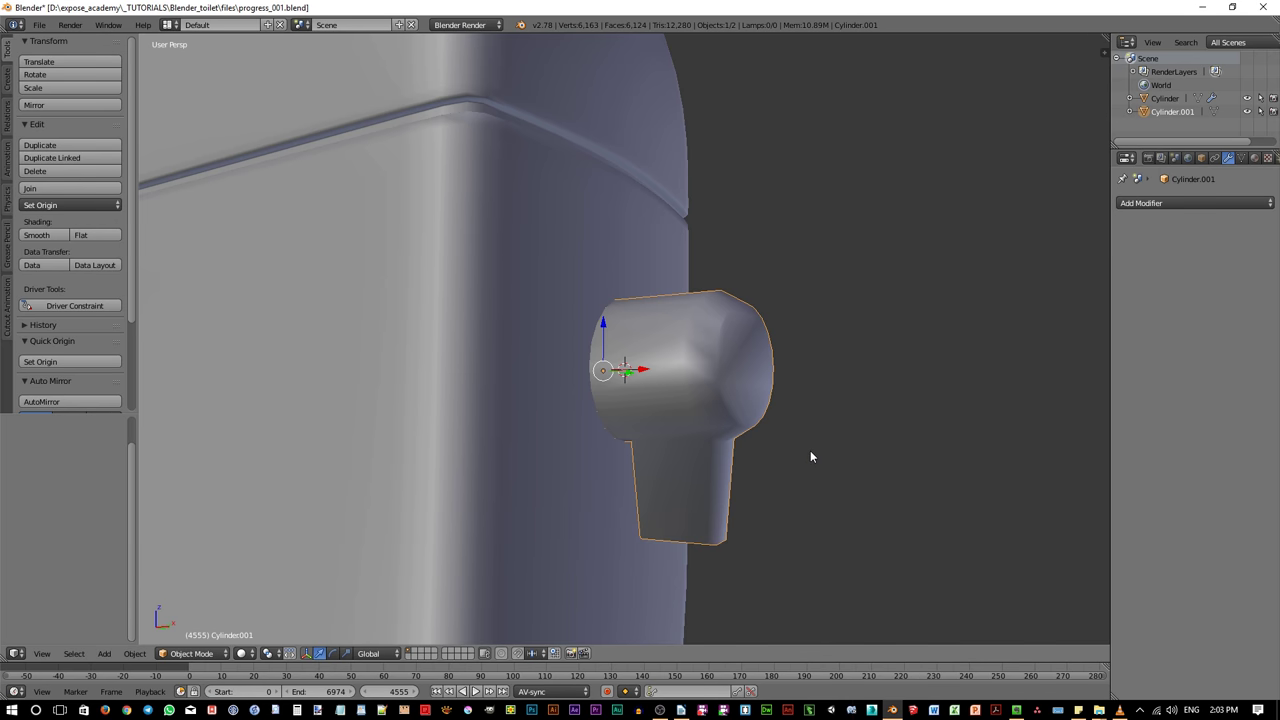
Enable Auto Smooth on the hinge mesh with a 25.6° angle
left_click(1242, 160)
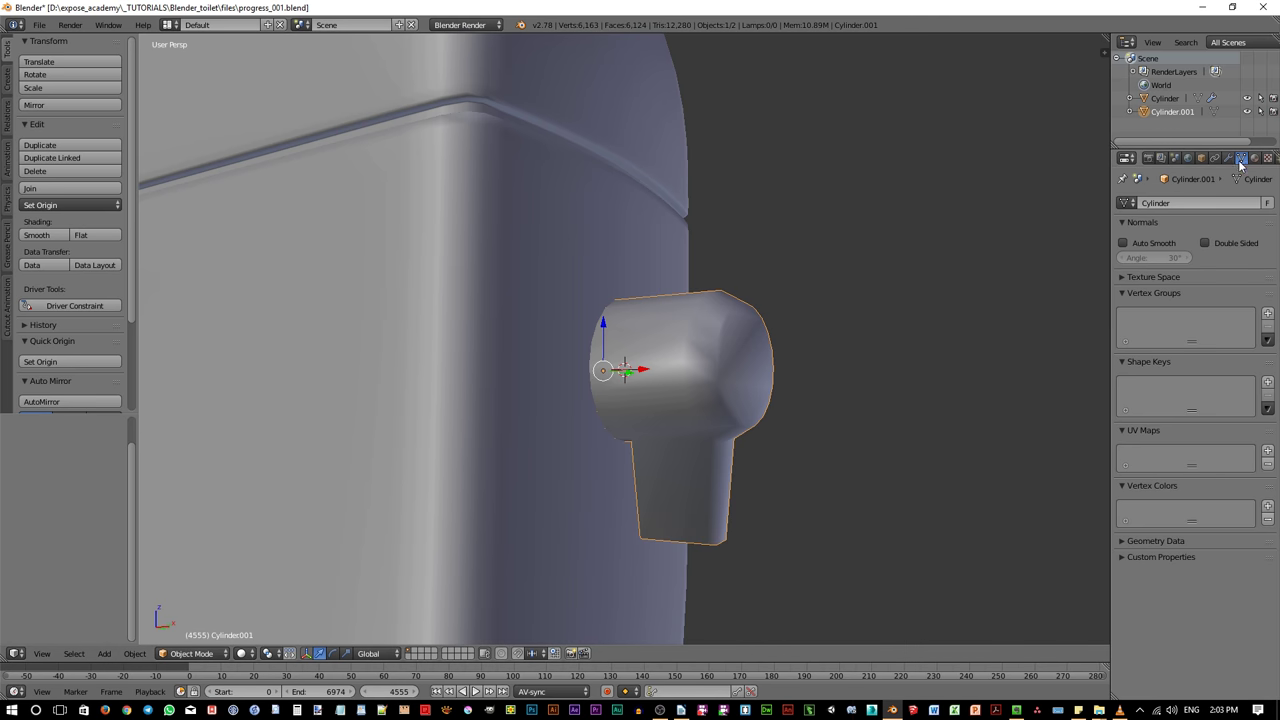
left_click(1124, 243)
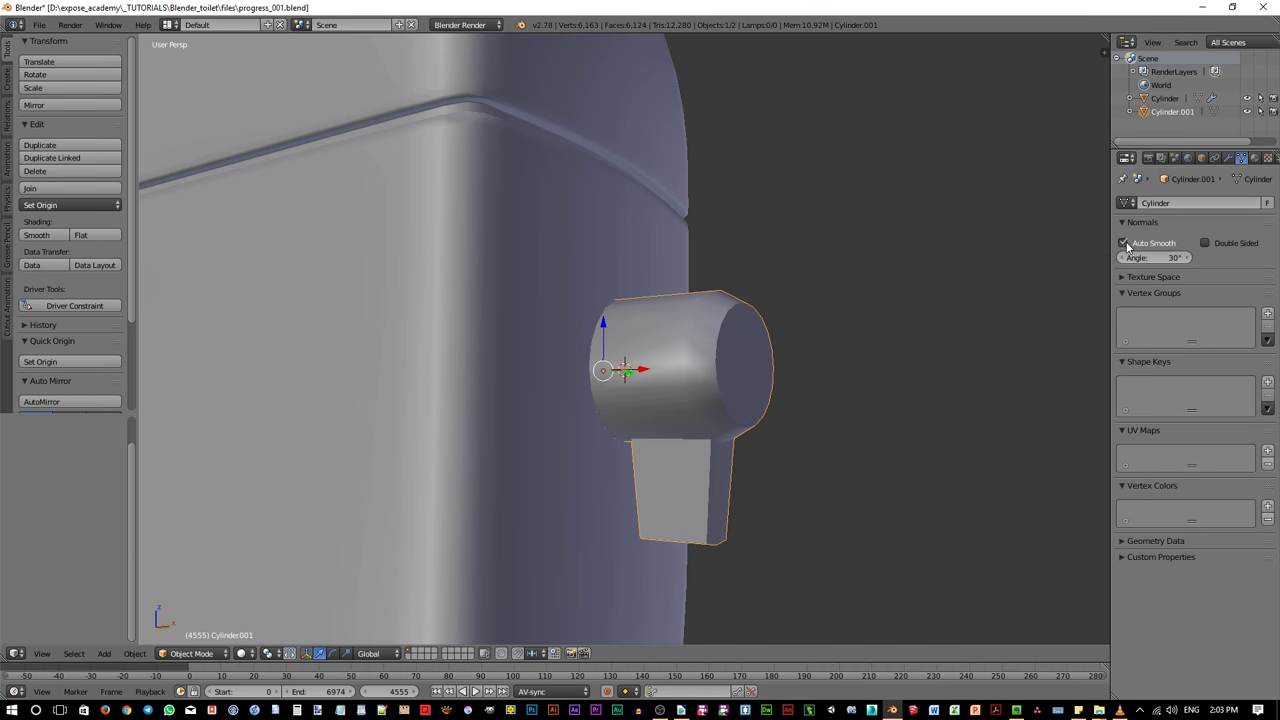
middle_click_drag(805, 399, 750, 443)
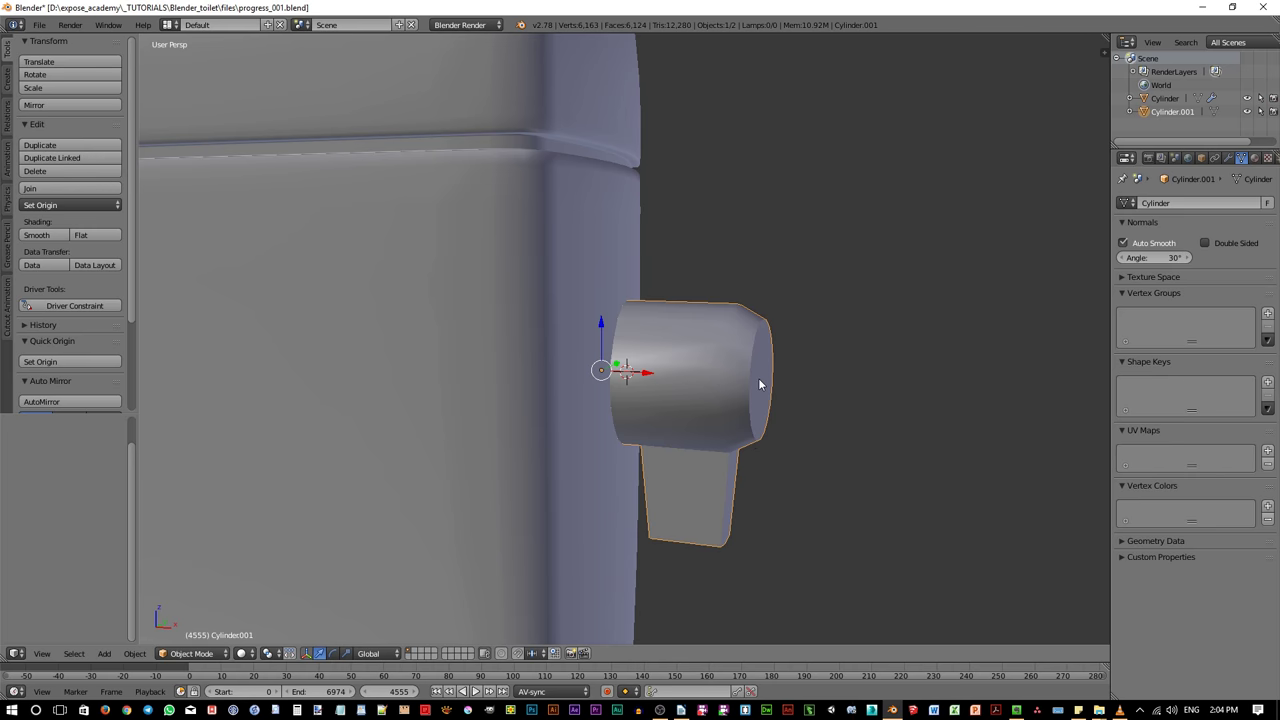
scroll(758, 378, "up", 2)
middle_click_drag(782, 393, 816, 367)
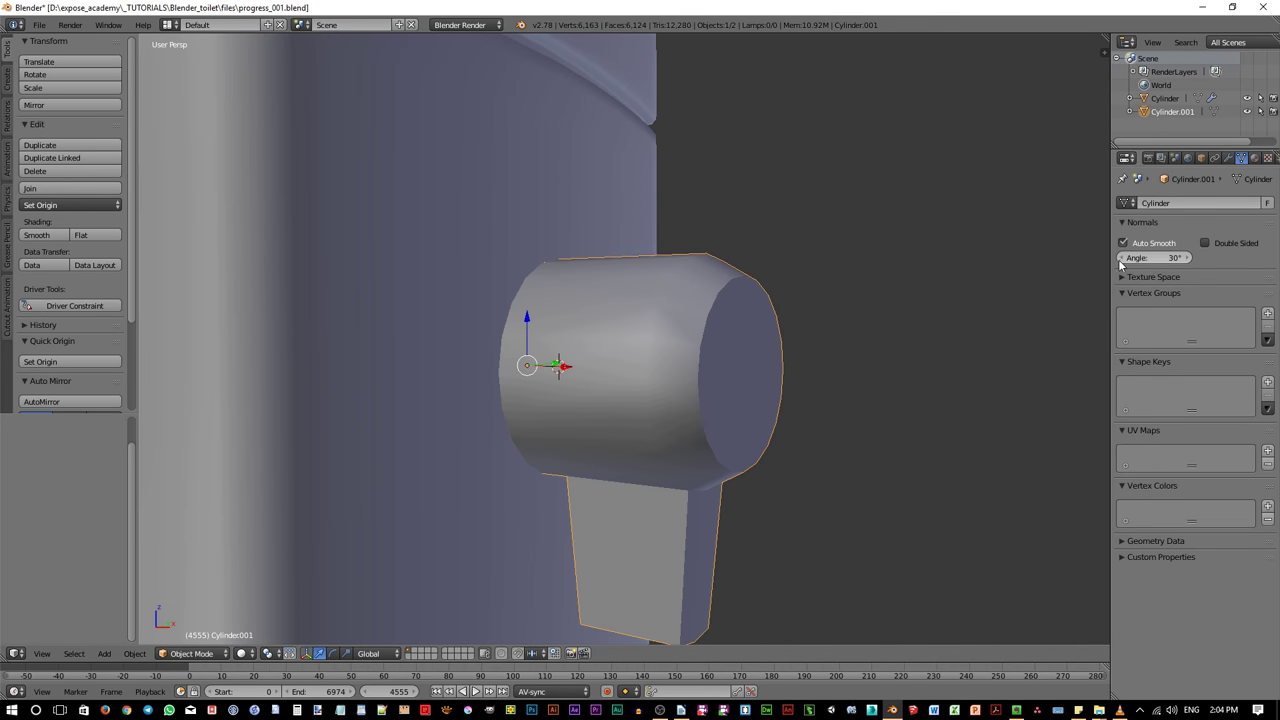
mouse_move(1124, 258)
left_mouse_down()
mouse_move(1100, 258)
mouse_move(1175, 258)
mouse_move(1138, 258)
left_mouse_up()
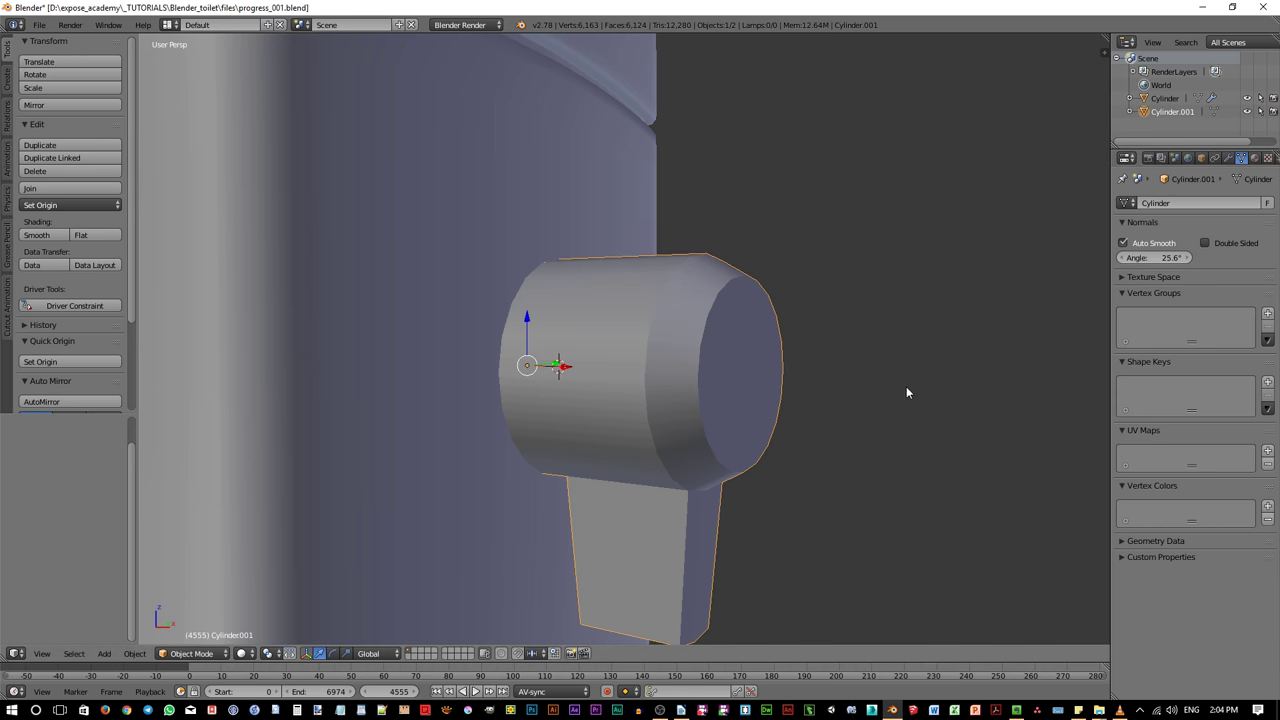
Move the hinge -0.014 along X against the tank side
mouse_move(906, 392)
middle_mouse_down()
mouse_move(900, 343)
mouse_move(666, 357)
mouse_move(923, 386)
mouse_move(886, 399)
middle_mouse_up()
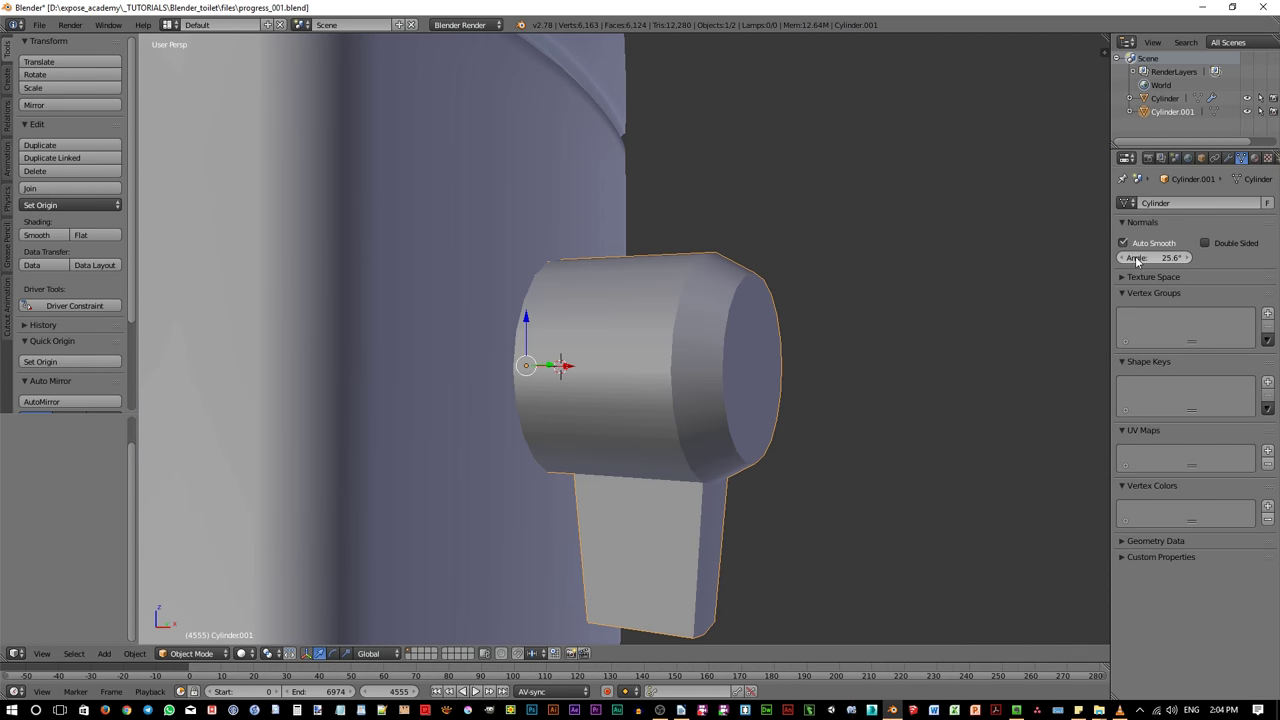
middle_click_drag(856, 434, 831, 377)
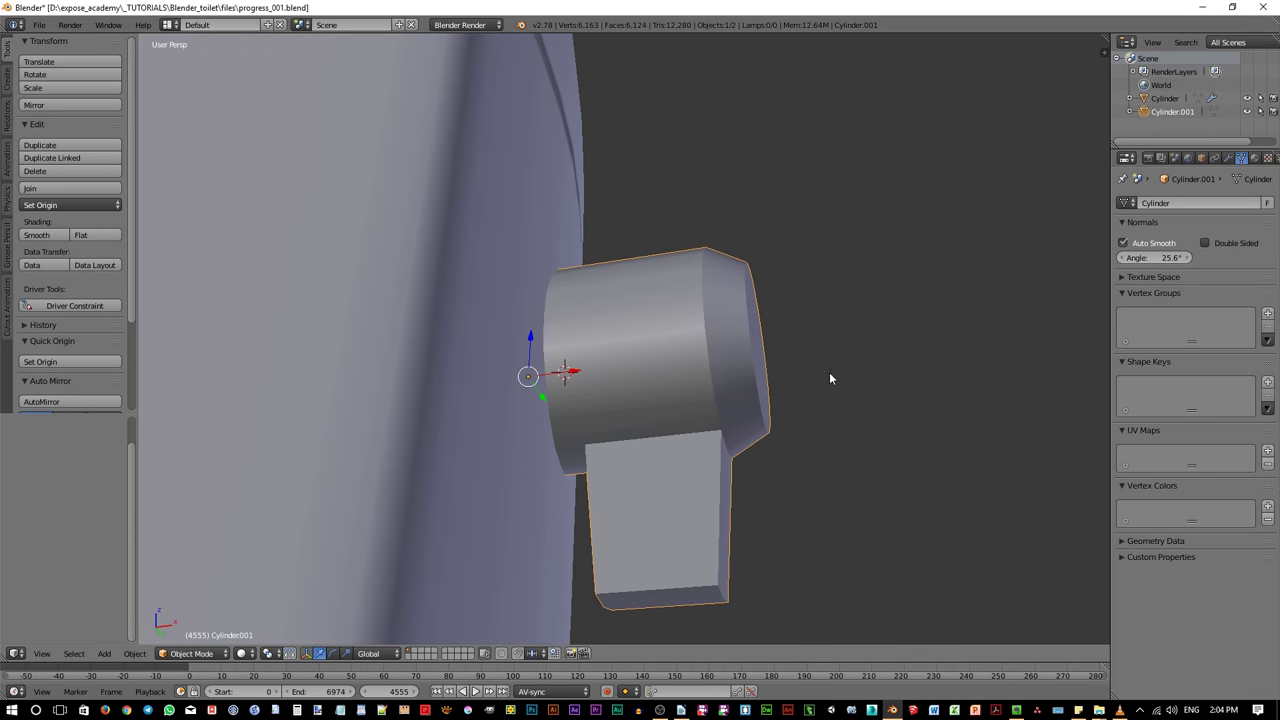
mouse_move(569, 371)
left_mouse_down()
mouse_move(540, 377)
mouse_move(560, 381)
left_mouse_up()
scroll(600, 400, "down", 5)
middle_click_drag(651, 416, 521, 532)
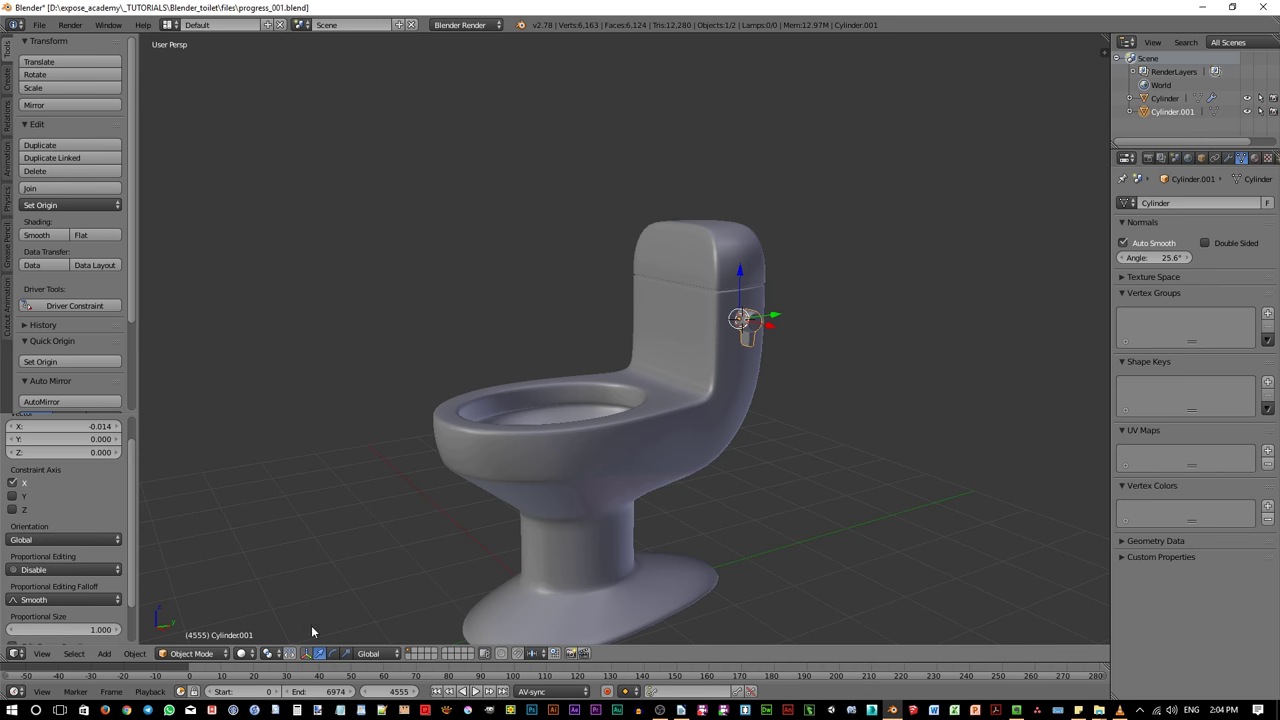
Duplicate the toilet body as Cylinder.002, raise it 2.387 on Z, and enter Edit Mode
right_click(594, 485)
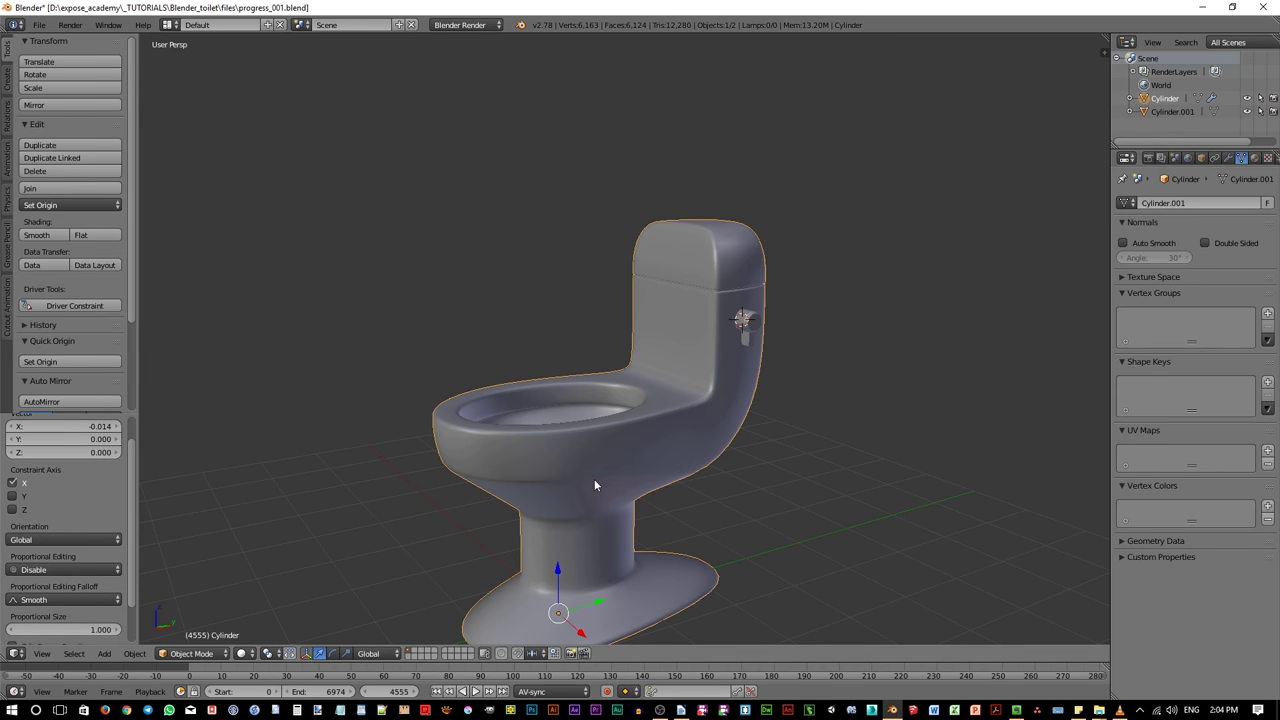
key("shift+d")
key("z")
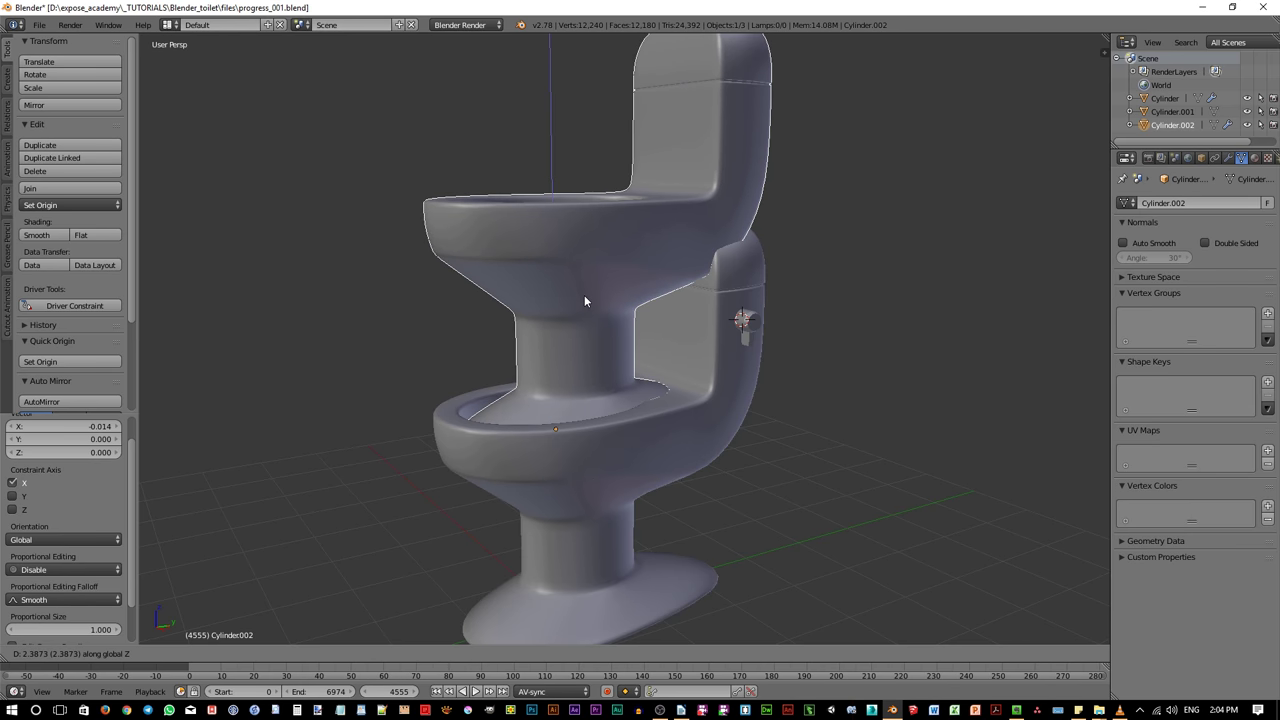
left_click(585, 301)
middle_click_drag(584, 295, 590, 327)
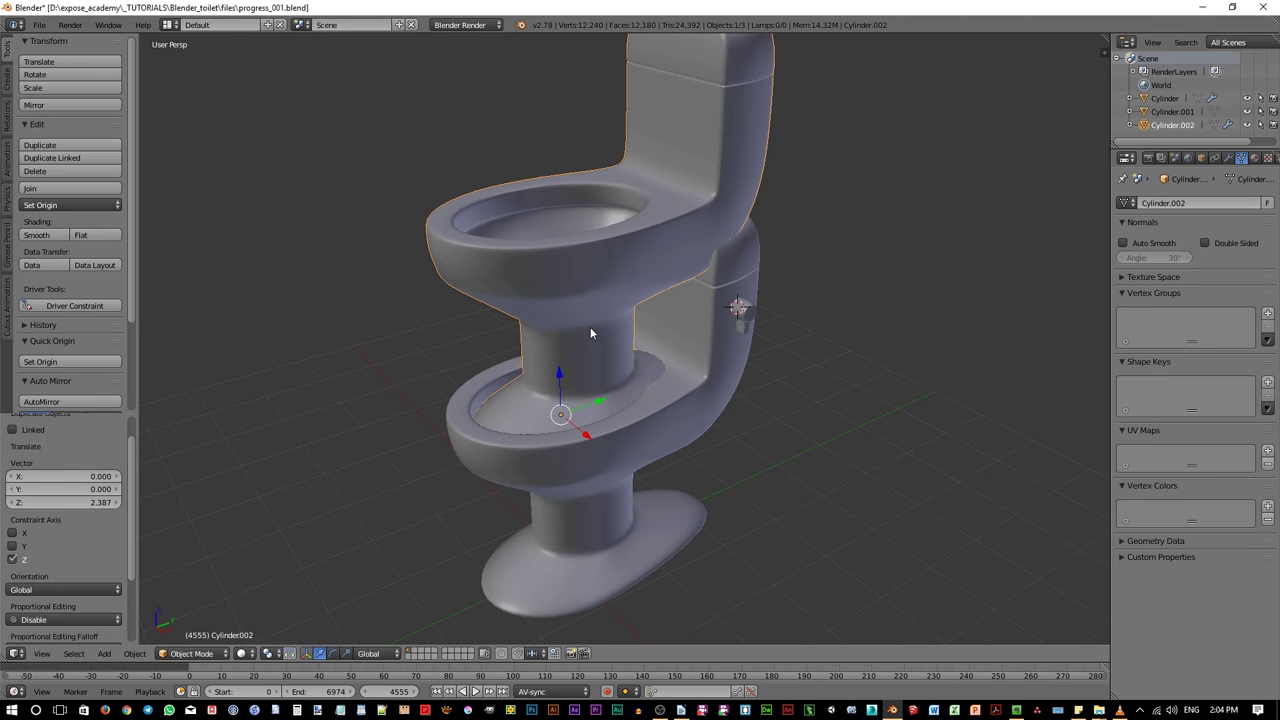
key("Tab")
scroll(585, 203, "up", 4)
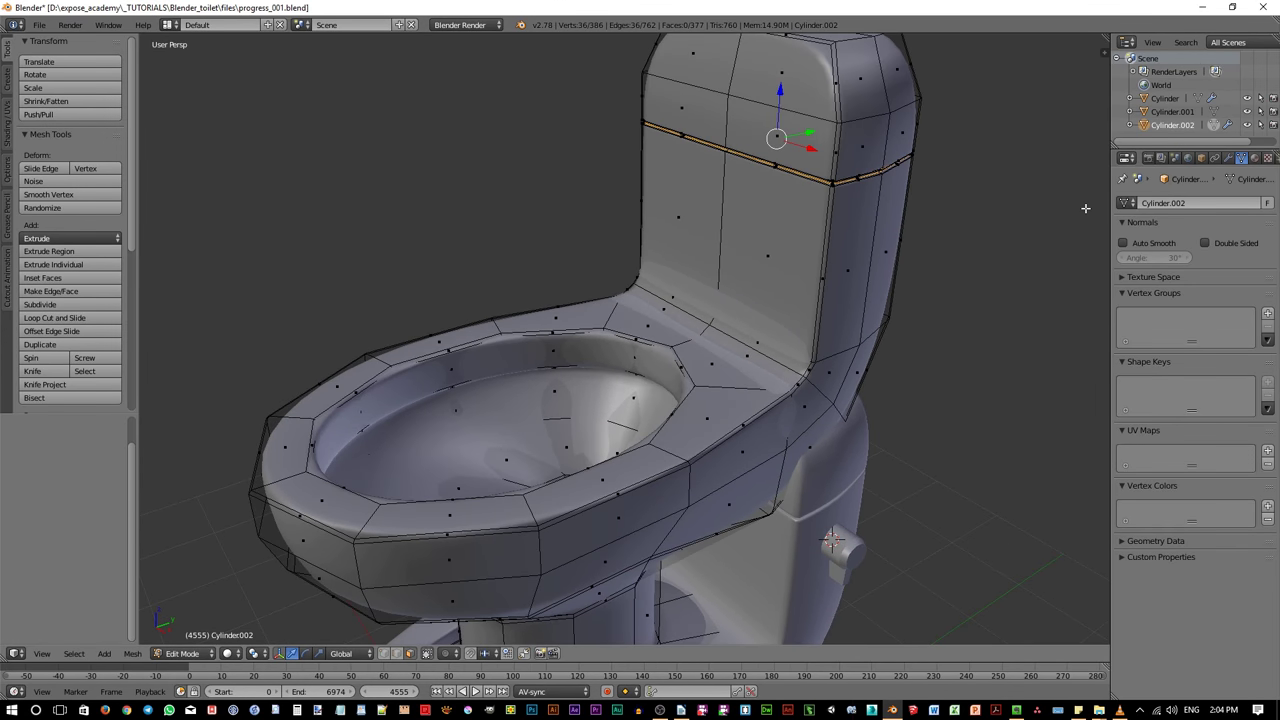
Hide the copy's subdivision display and select the bowl's rim face loop, grown once
left_click(1229, 158)
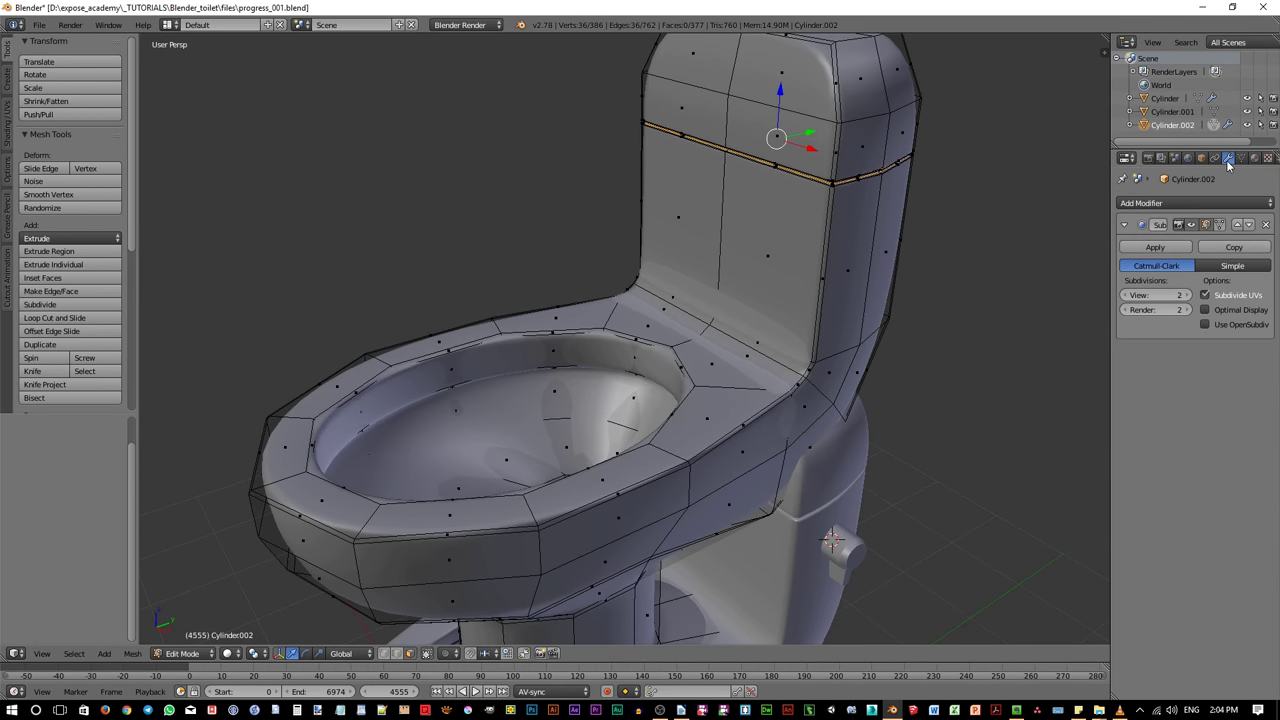
left_click(1191, 226)
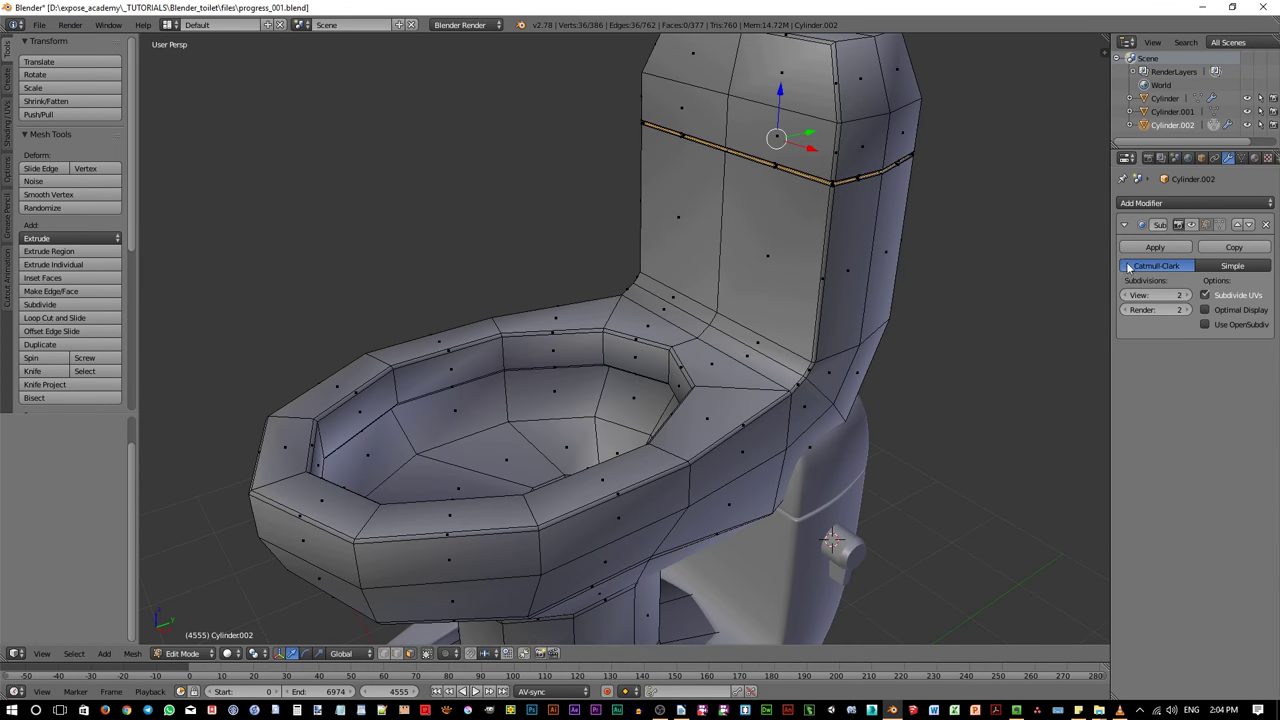
right_click(370, 521, "alt")
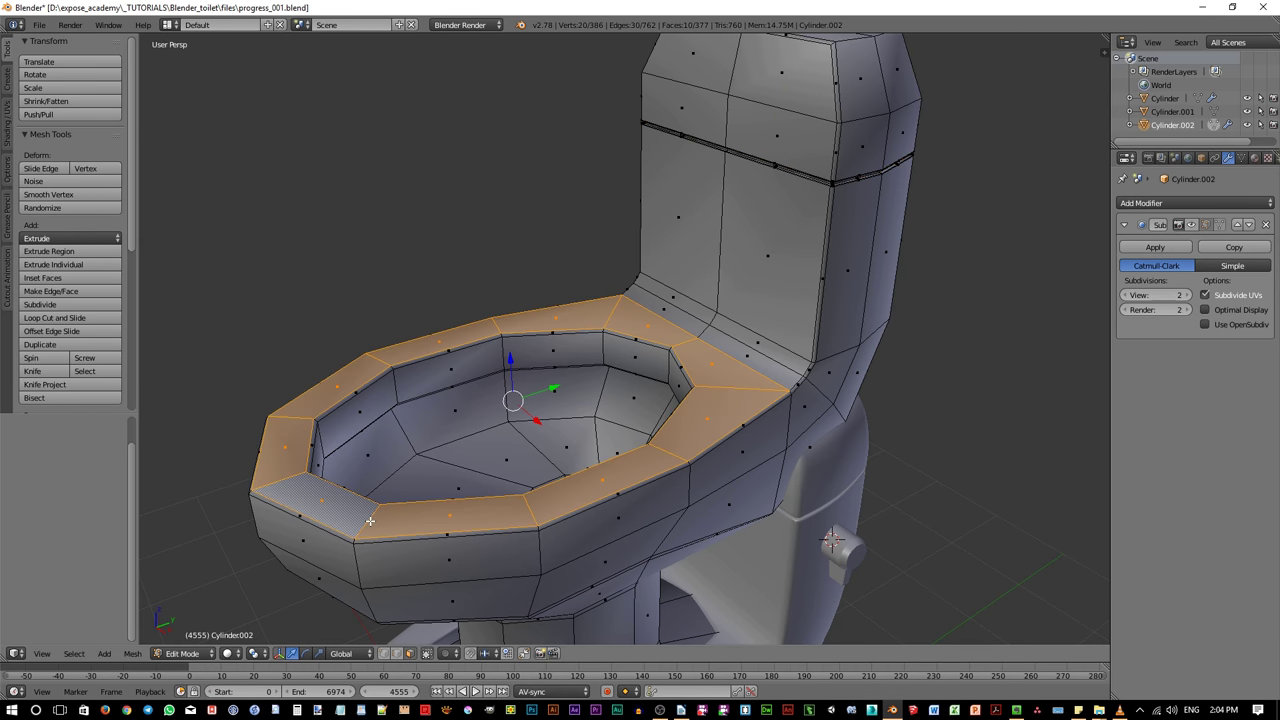
key("ctrl+KP_Add")
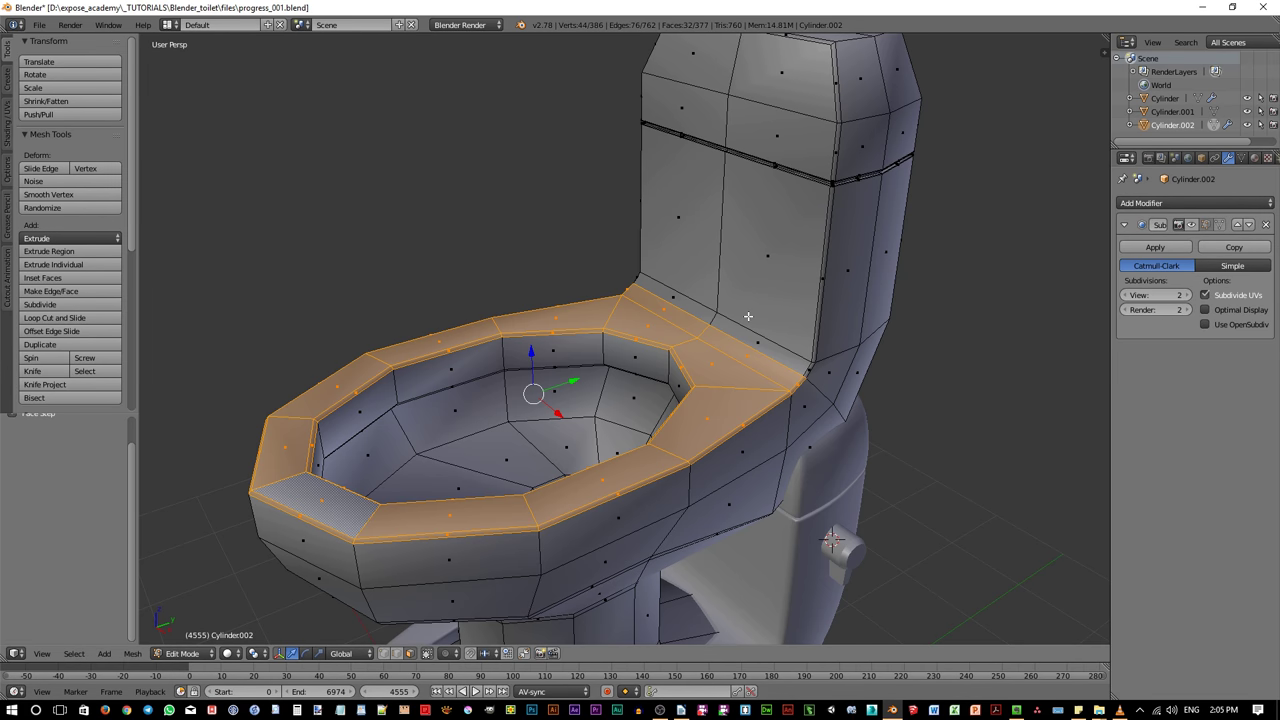
middle_click_drag(466, 460, 482, 474)
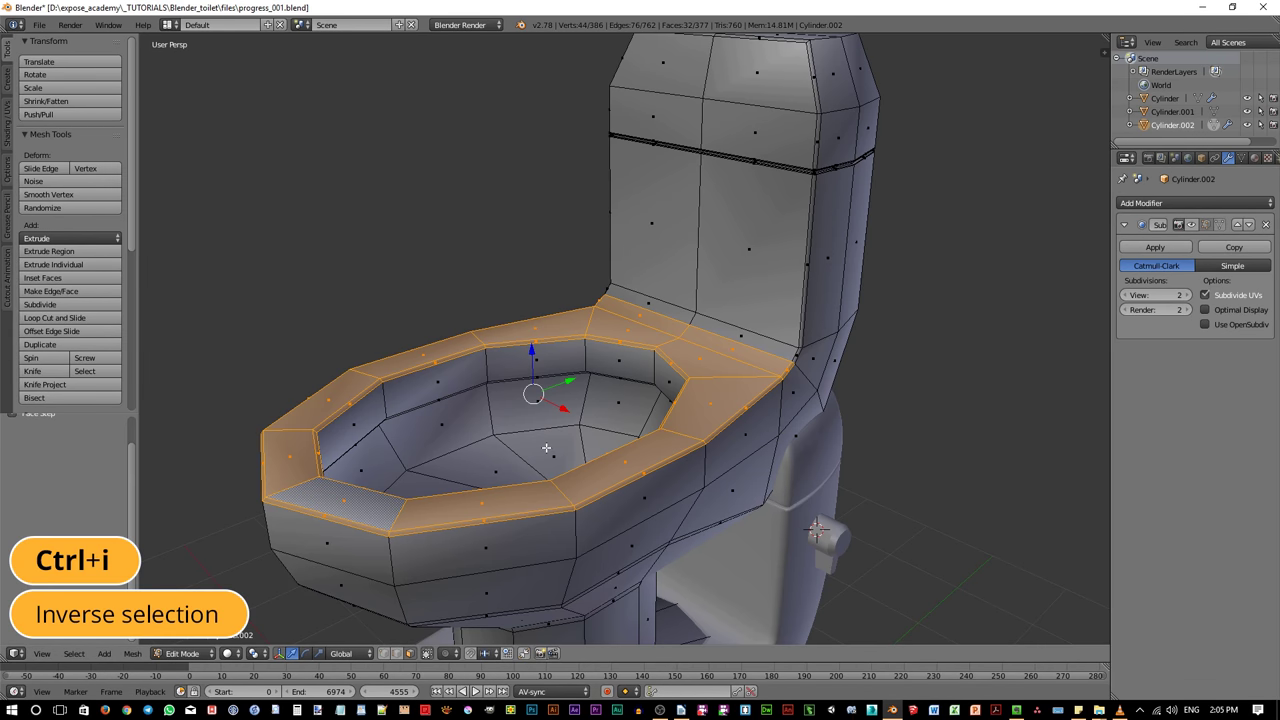
Invert the selection, delete those faces, and return to Object Mode
key("ctrl+i")
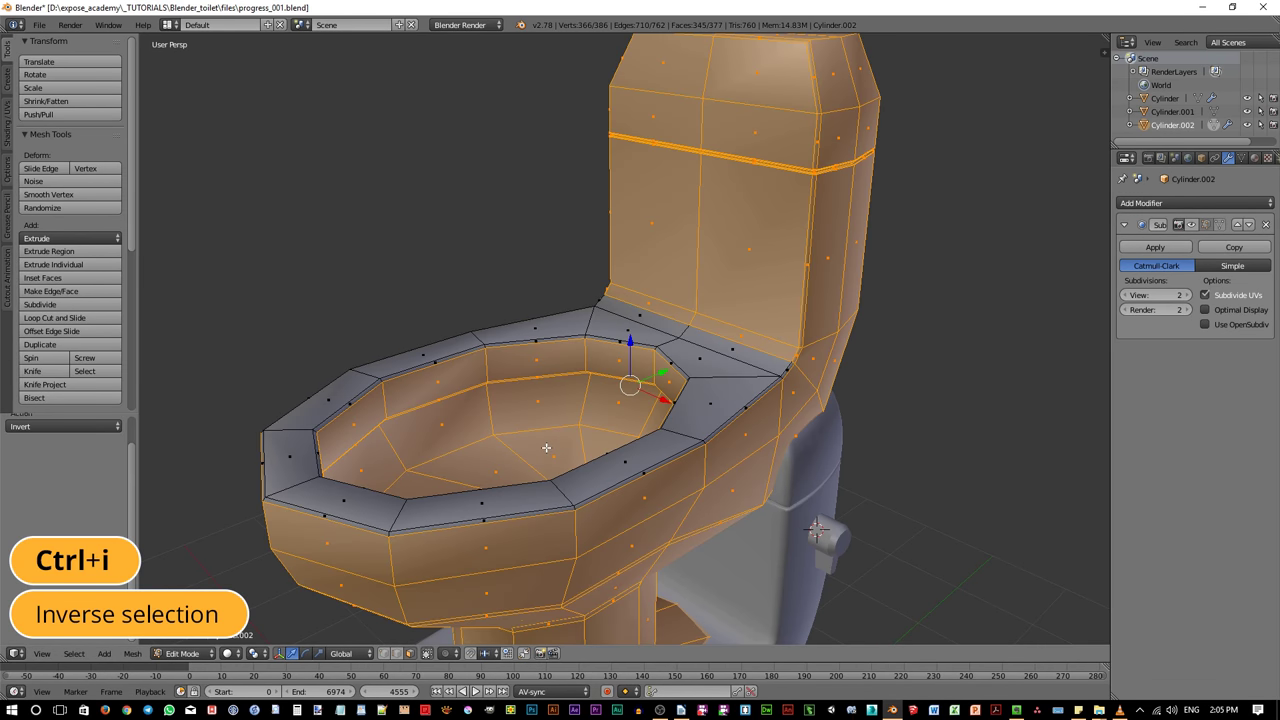
key("x")
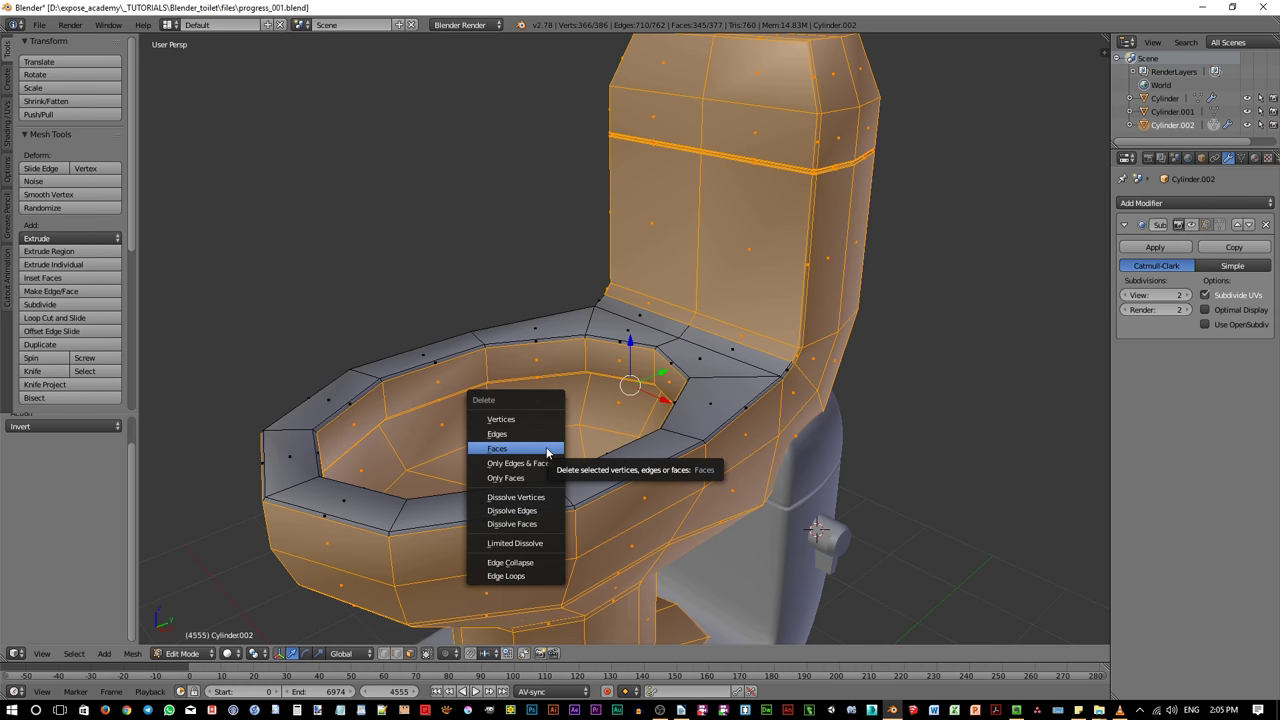
left_click(506, 450)
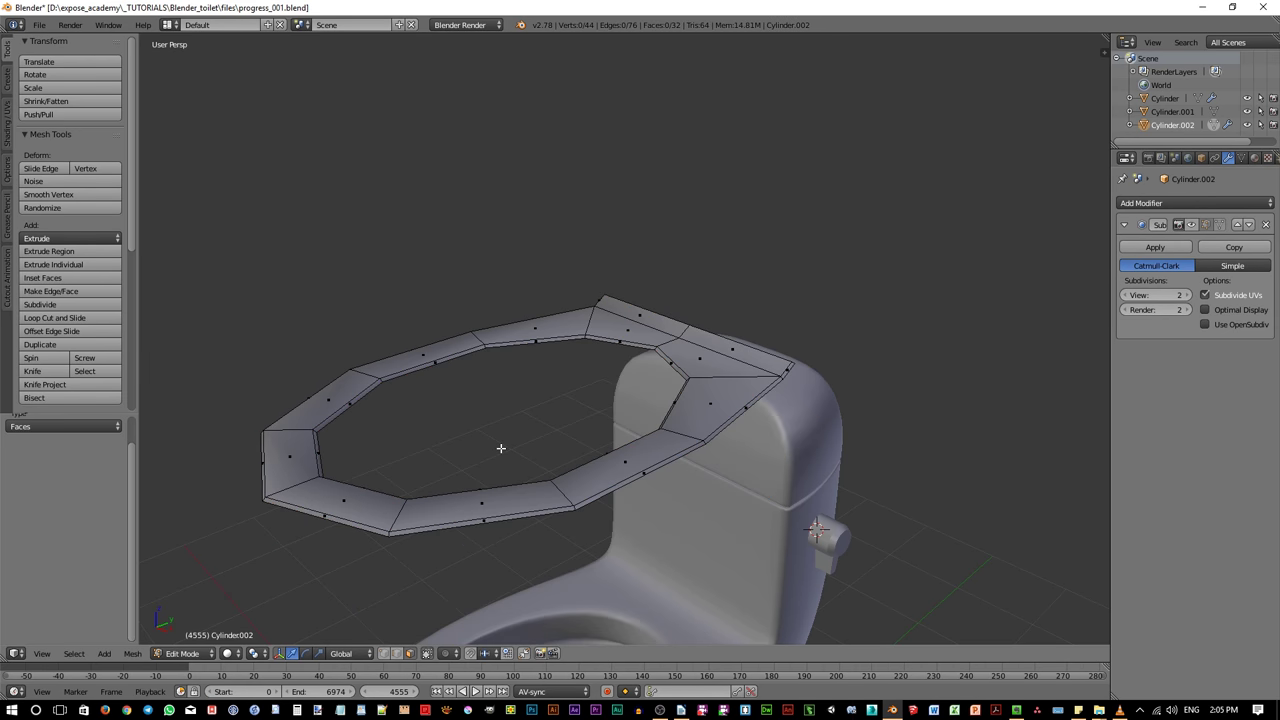
middle_click_drag(502, 451, 539, 501)
key("Tab")
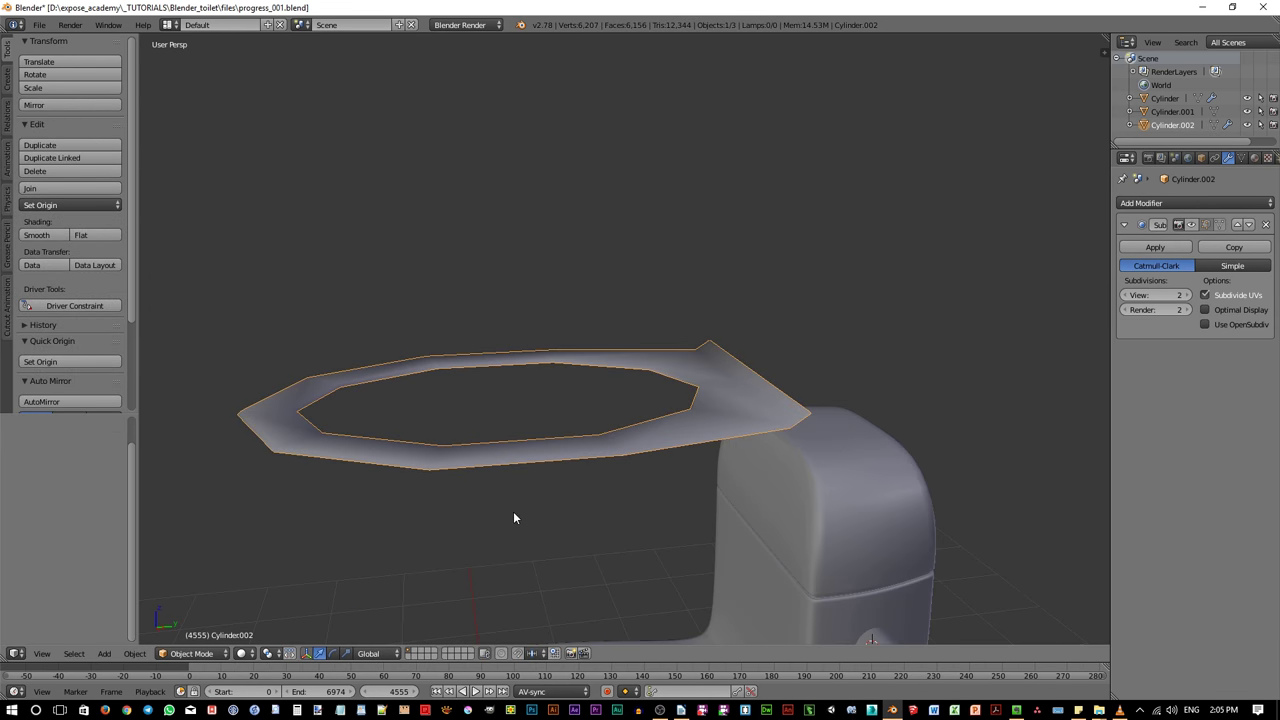
scroll(513, 518, "down", 3)
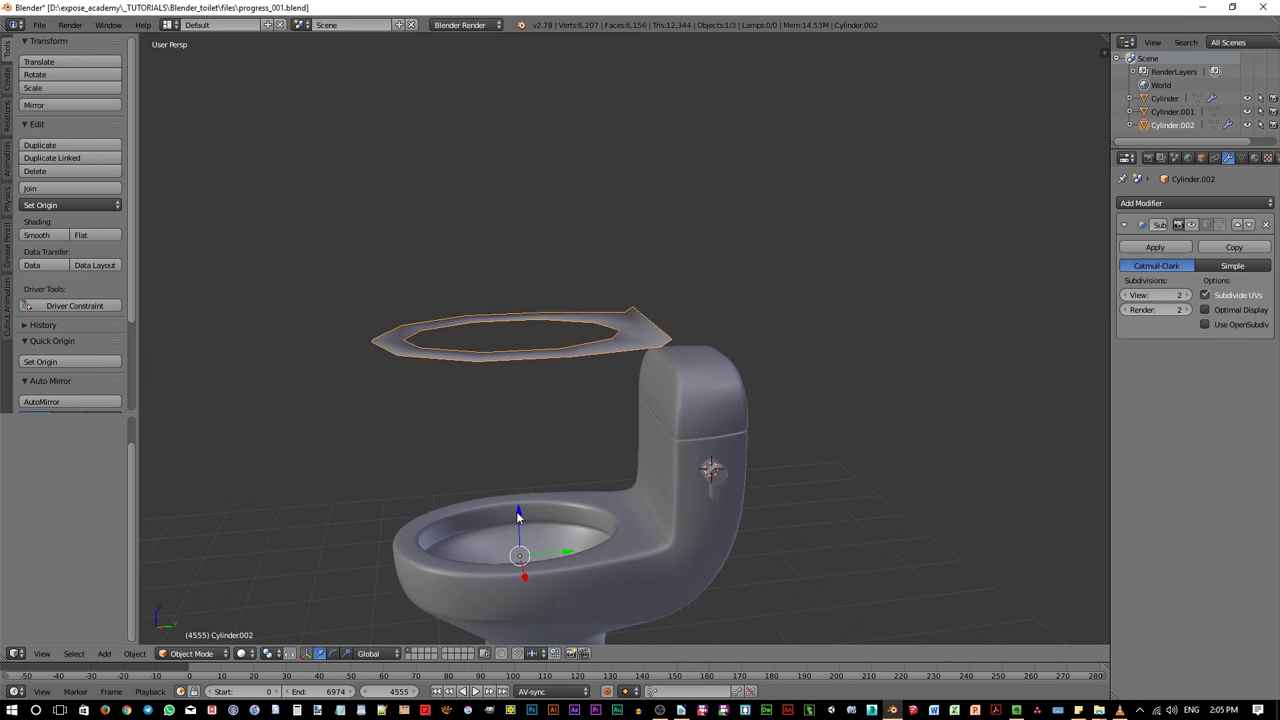
Move the seat ring down -2.188 on Z onto the bowl, then select all in Edit Mode
left_click_drag(518, 515, 553, 65)
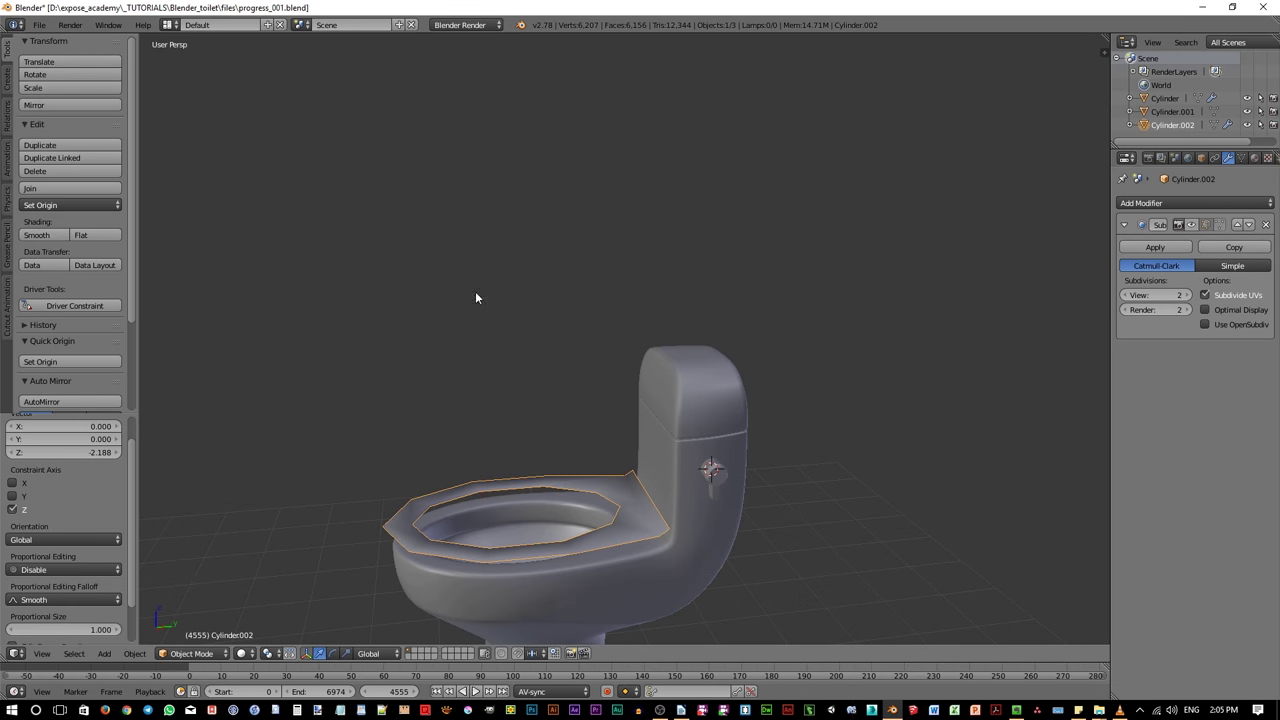
middle_click_drag(476, 297, 552, 556)
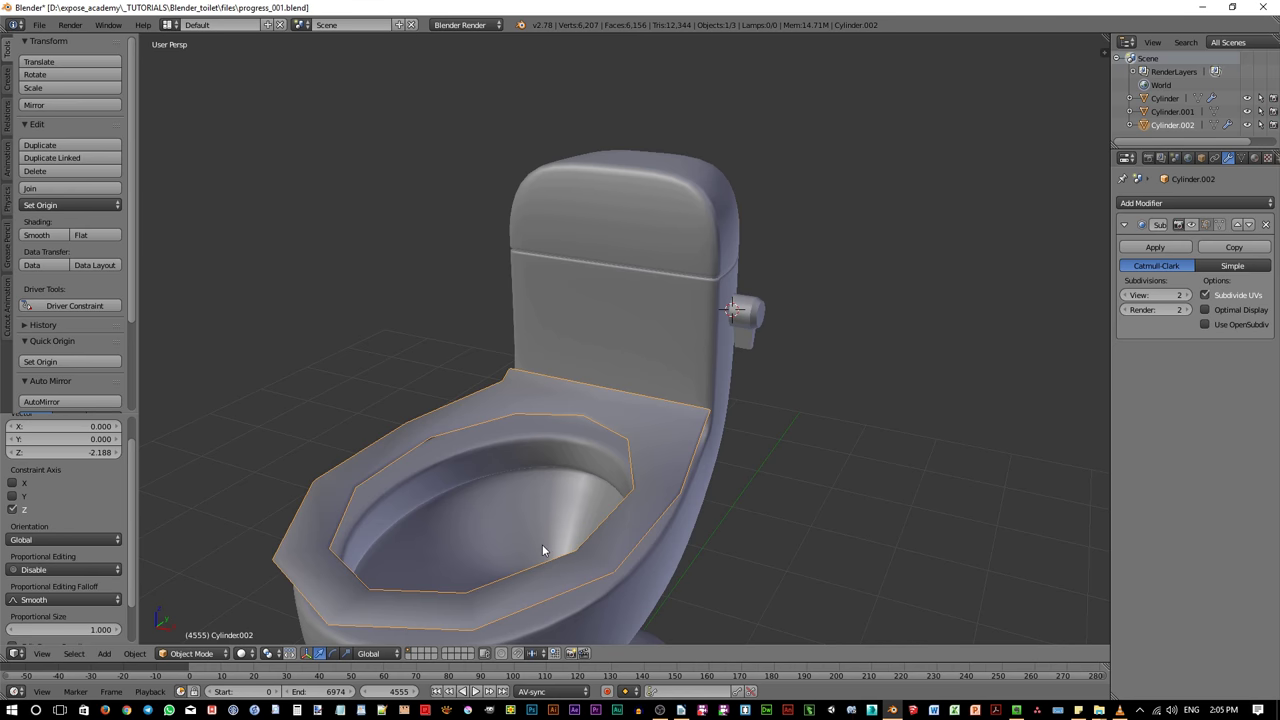
key("Tab")
middle_click_drag(503, 531, 551, 446)
scroll(471, 416, "up", 2)
key("a")
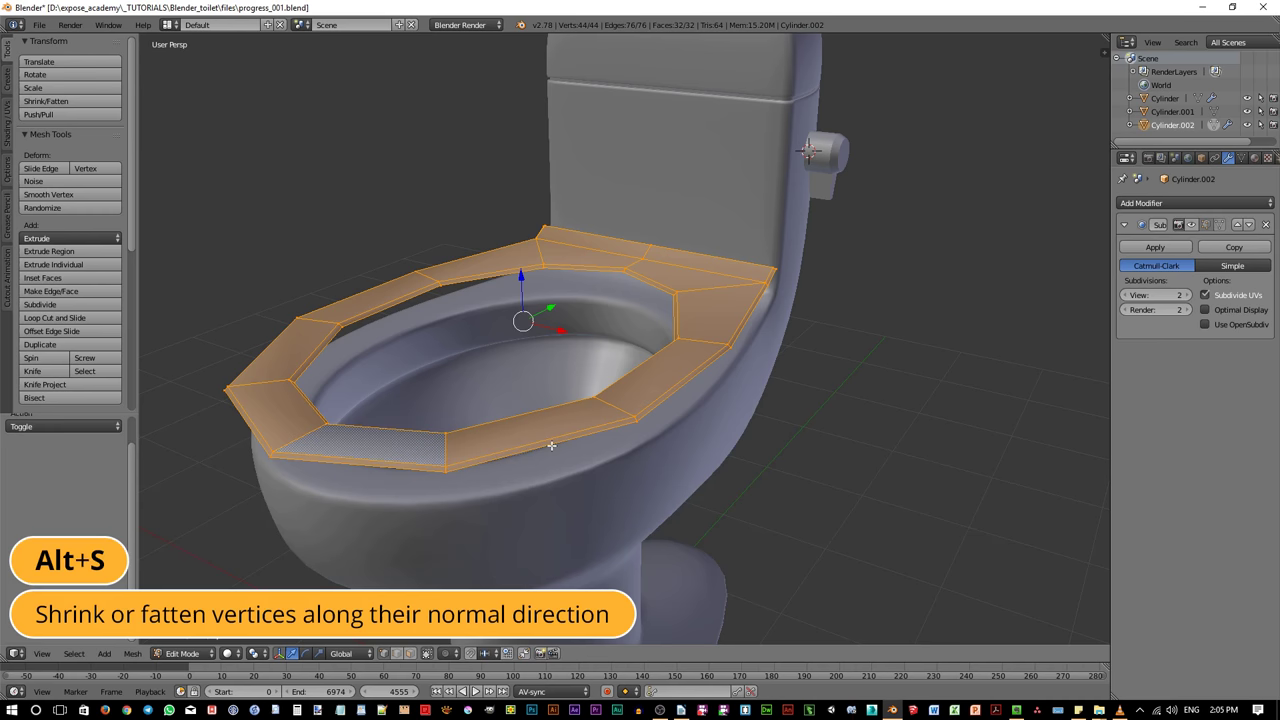
Shrink/fatten the selected seat ring faces by -0.02 along their normals
key("alt+s")
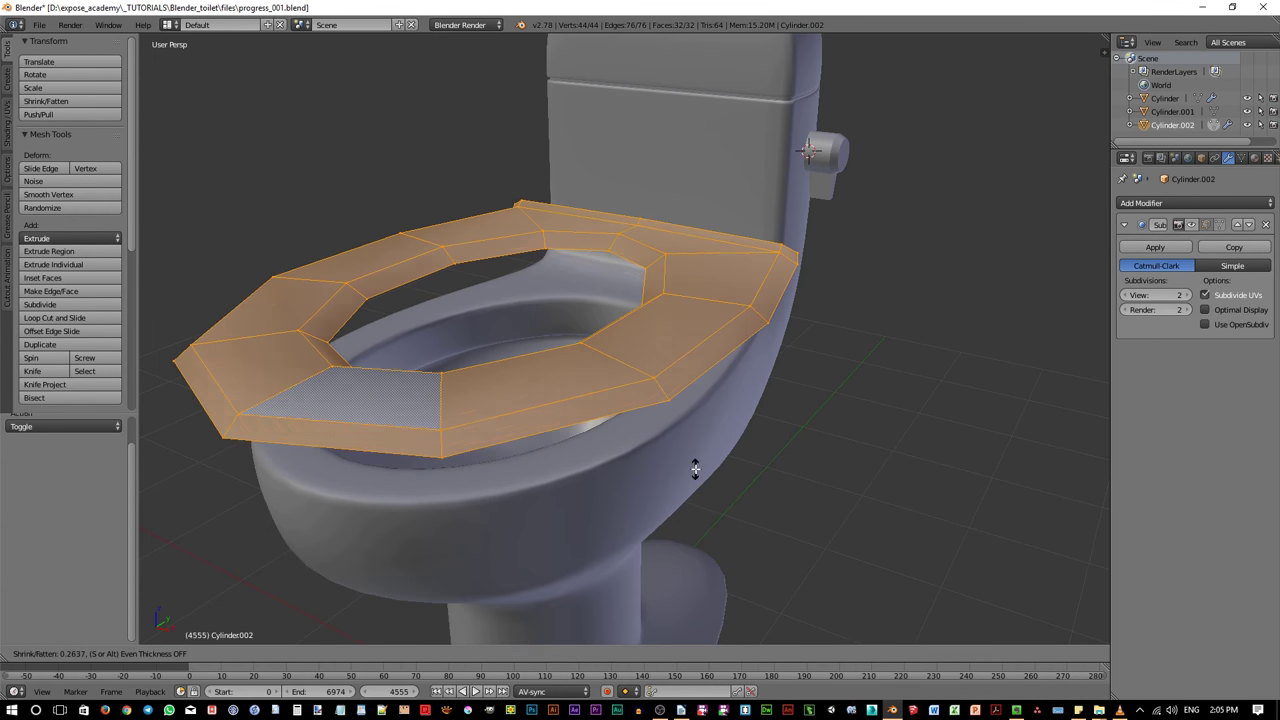
key("Escape")
left_click(138, 656)
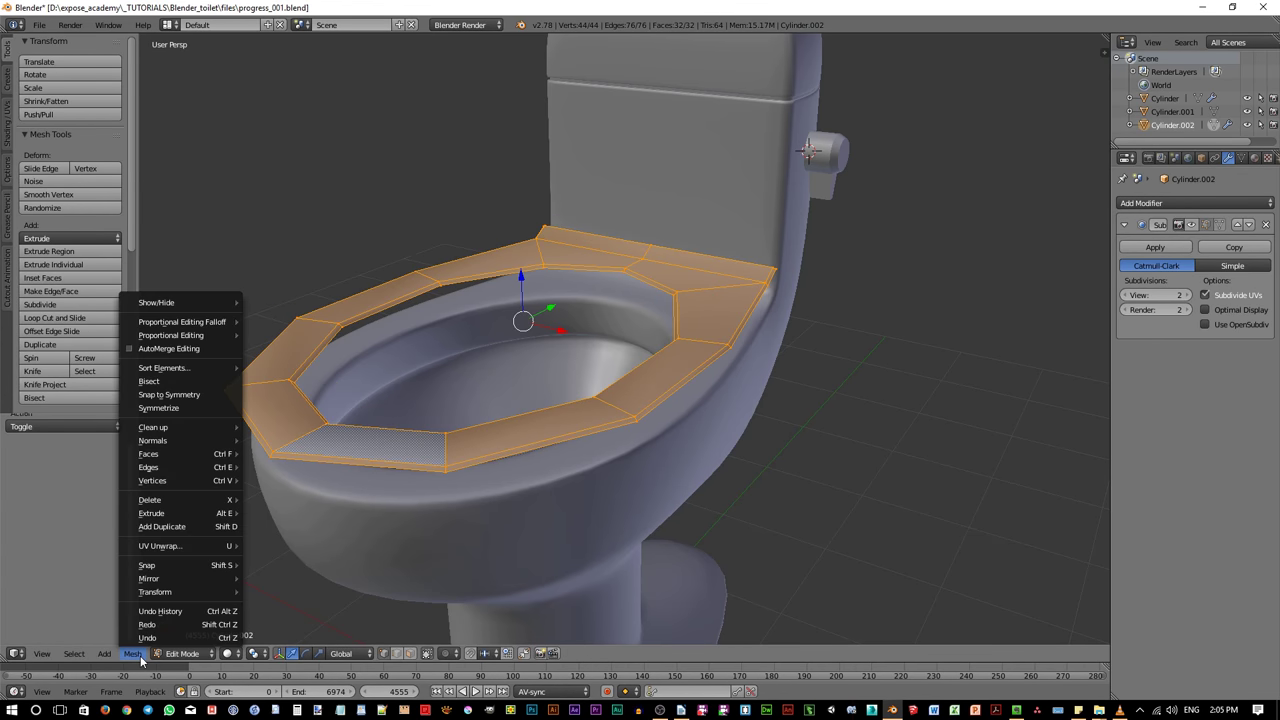
mouse_move(188, 592)
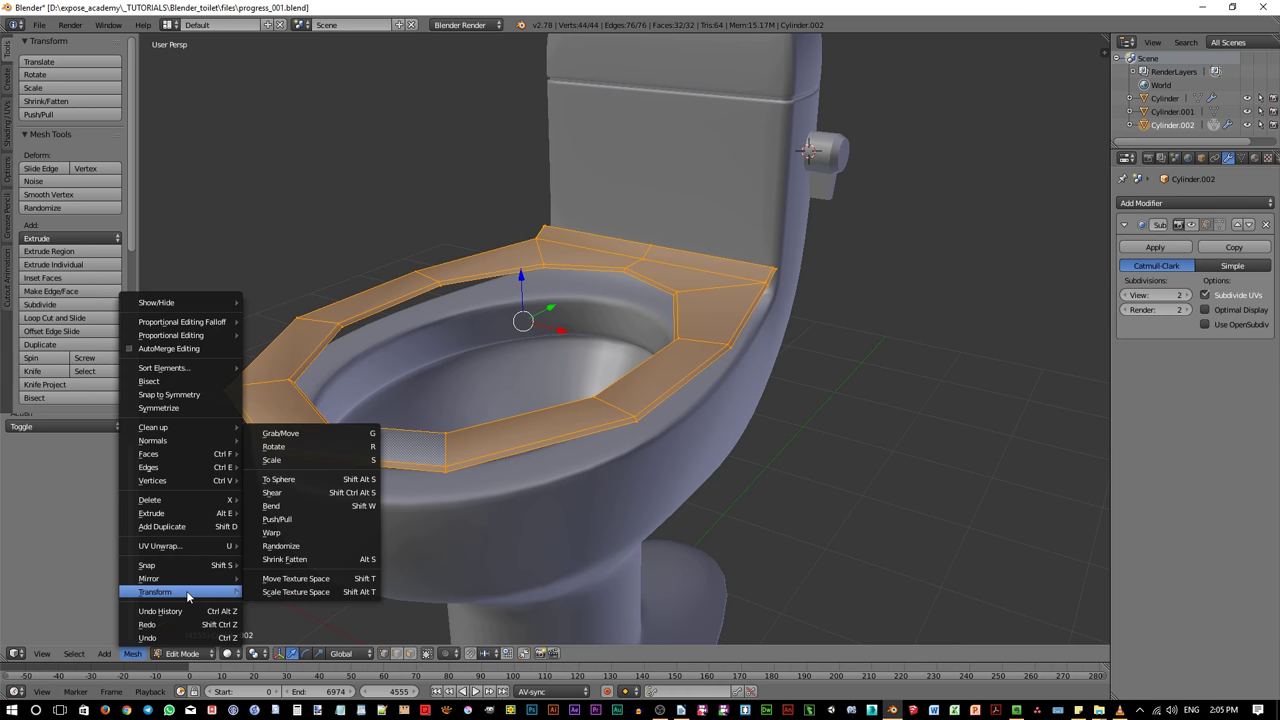
left_click(312, 560)
left_click(534, 526)
scroll(516, 511, "up", 3)
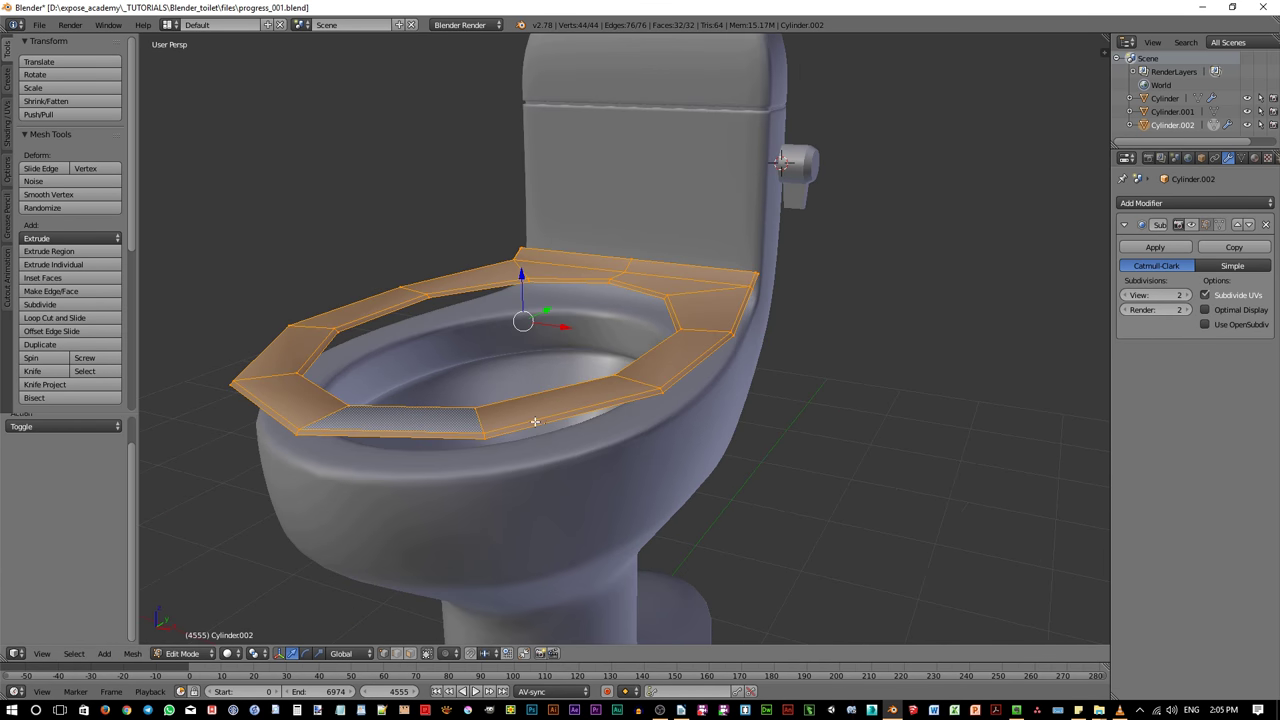
middle_click_drag(538, 422, 672, 409)
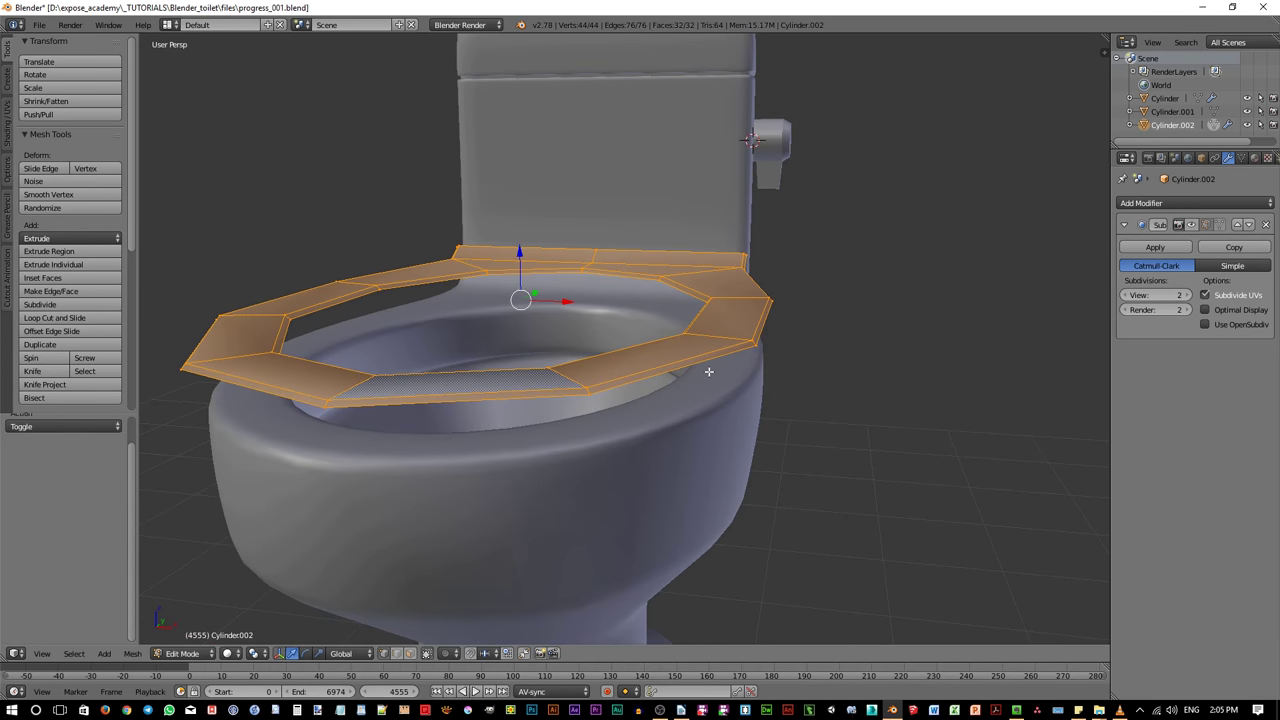
key("alt+s")
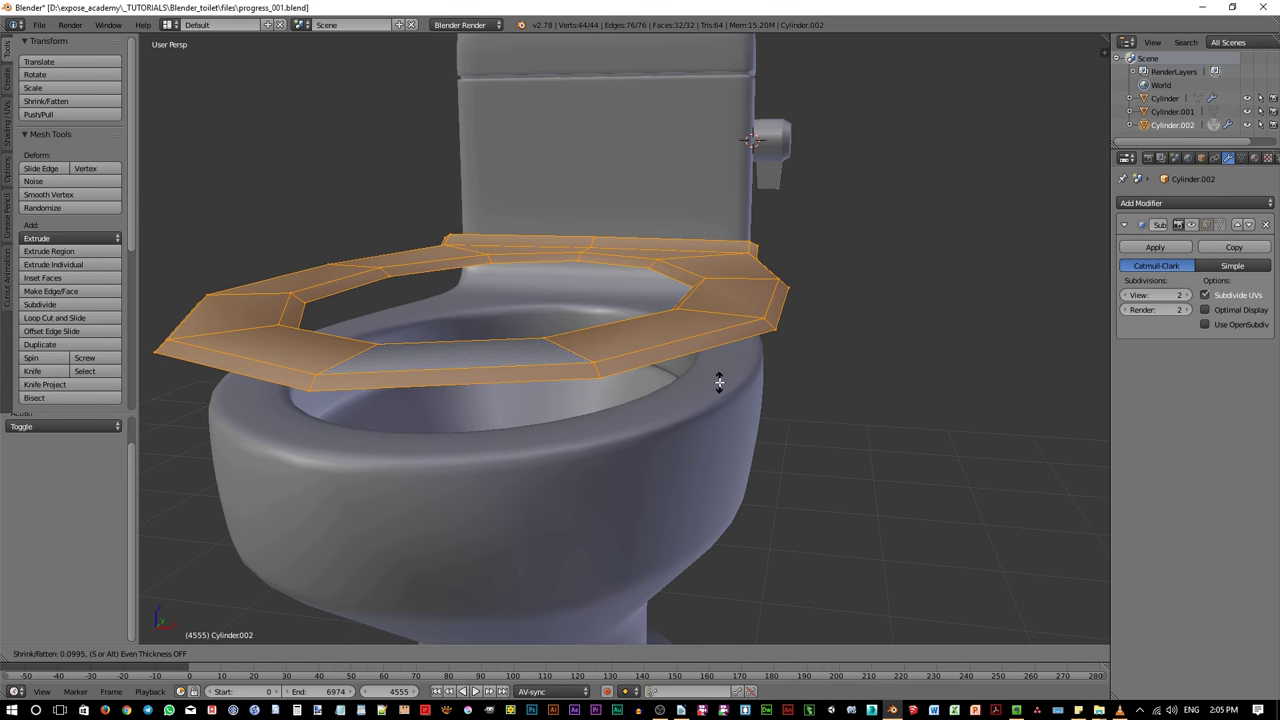
type("-0.02")
key("Return")
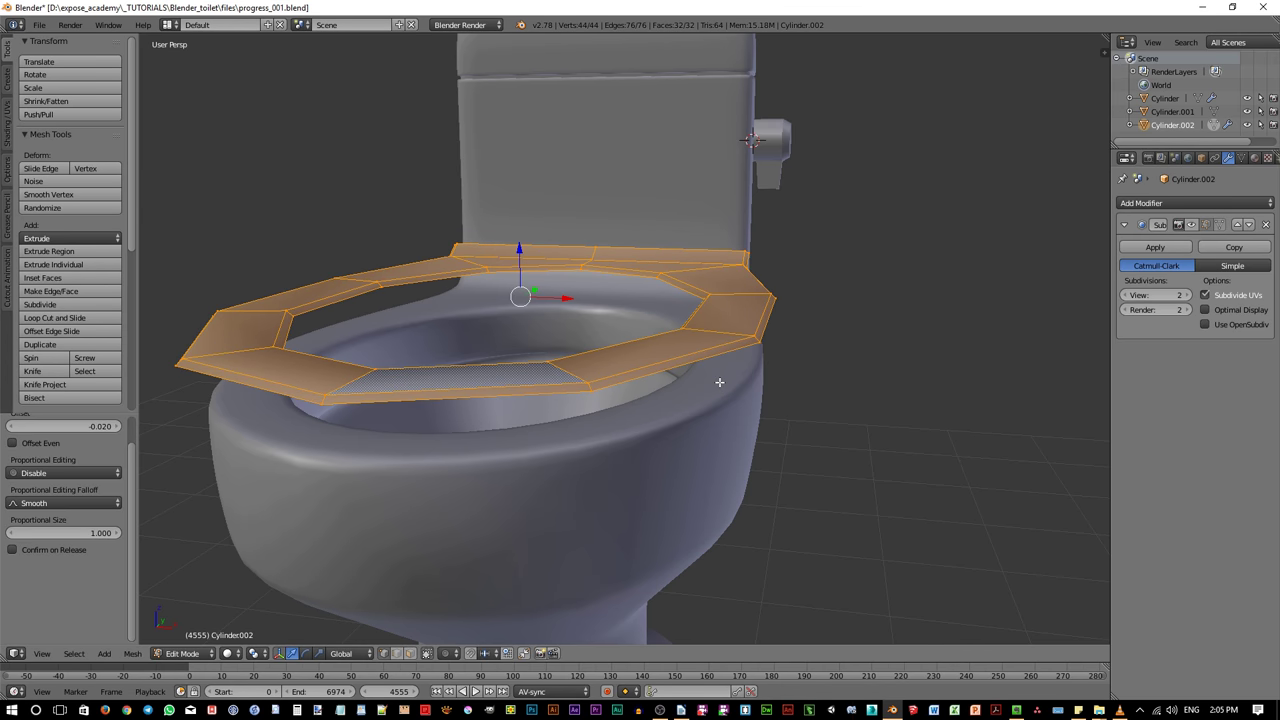
middle_click_drag(688, 366, 634, 374)
In face mode, select the seat's top face loop and raise it 0.027 along Z
key("ctrl+Tab")
key("3")
right_click(606, 422, "alt")
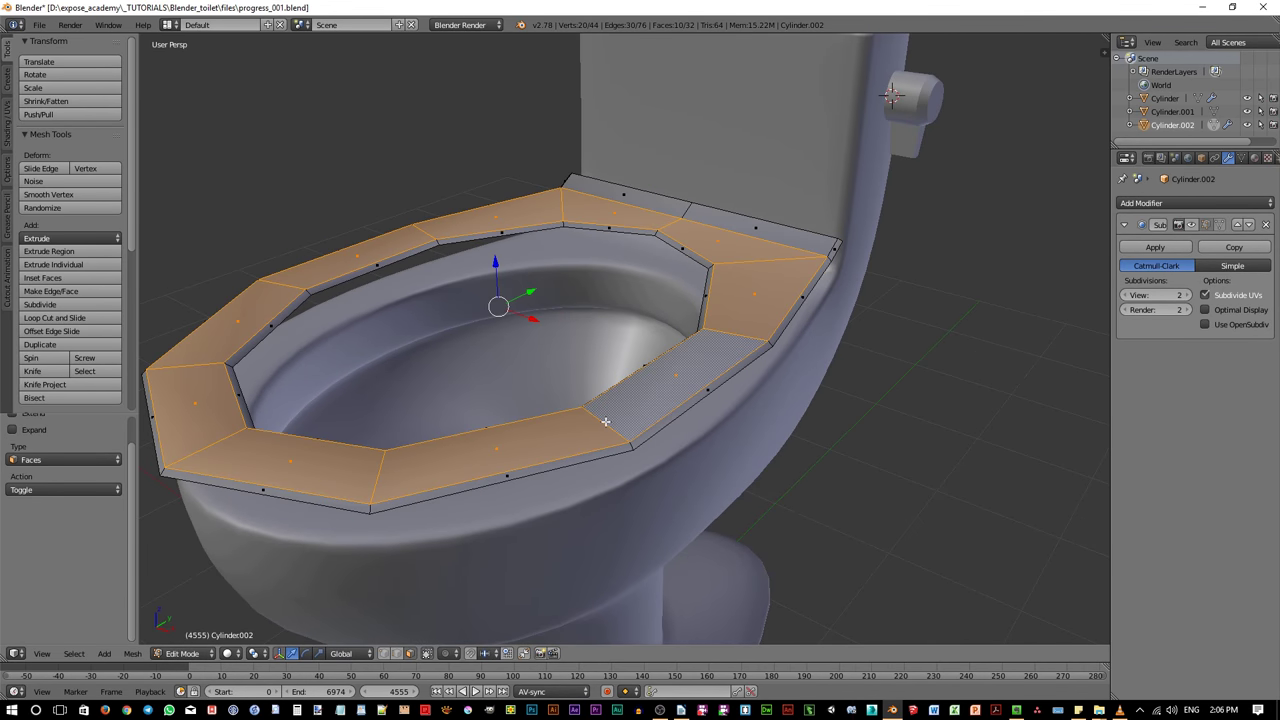
middle_click_drag(515, 407, 514, 334)
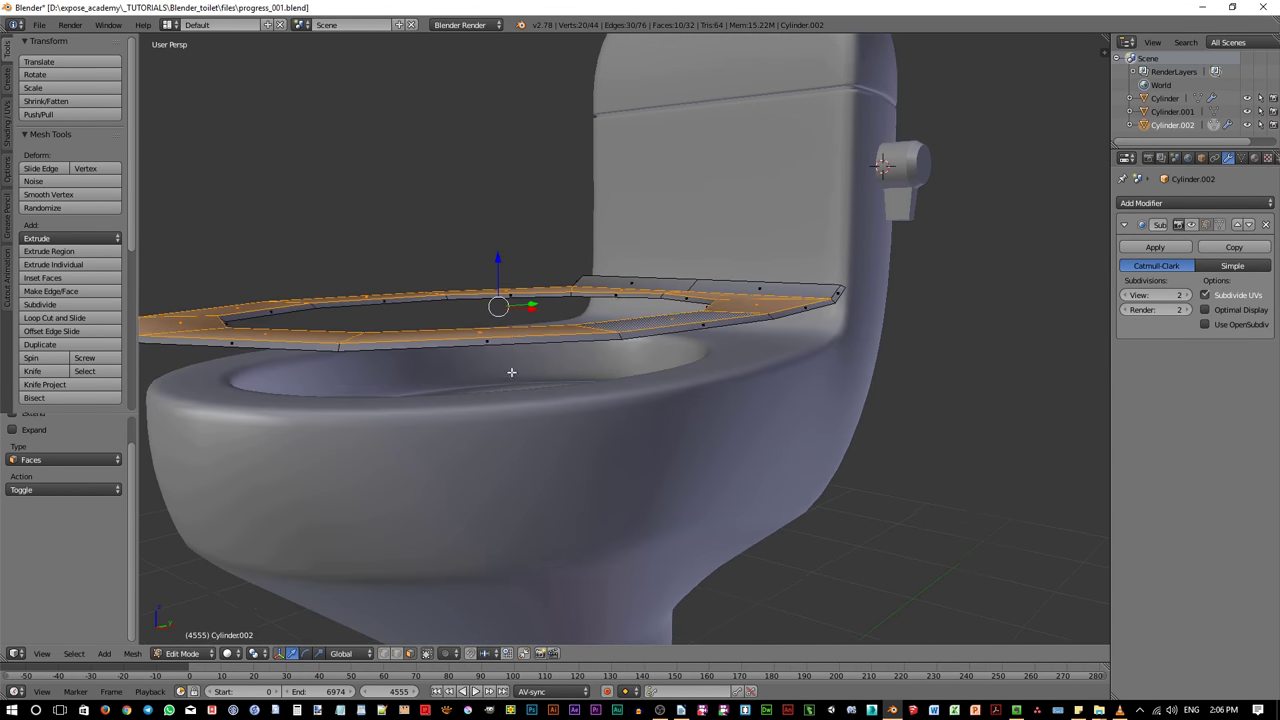
key("g")
key("z")
left_click(497, 264)
middle_click_drag(497, 264, 469, 397)
Add a centred loop cut around the seat ring and lift it slightly along Z
key("ctrl+r")
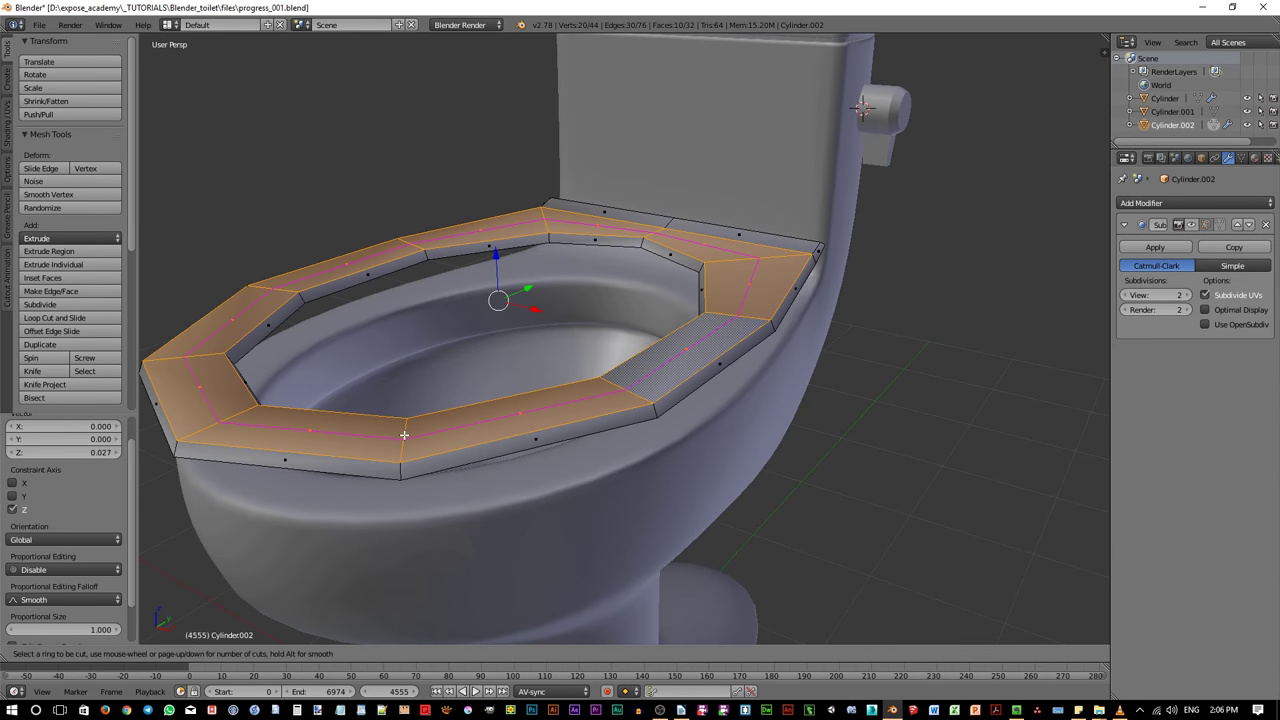
left_click(404, 435)
right_click(408, 434)
middle_click_drag(408, 434, 447, 382)
key("g")
key("z")
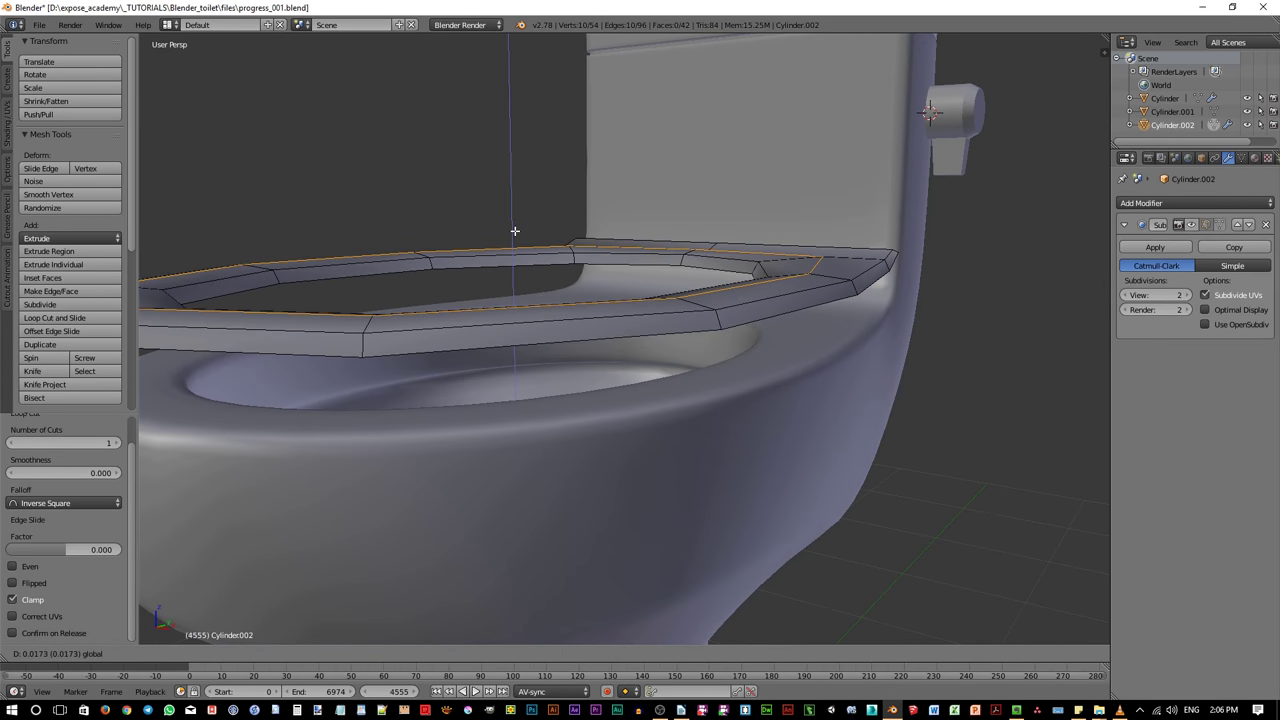
left_click(514, 231)
middle_click_drag(514, 231, 551, 310)
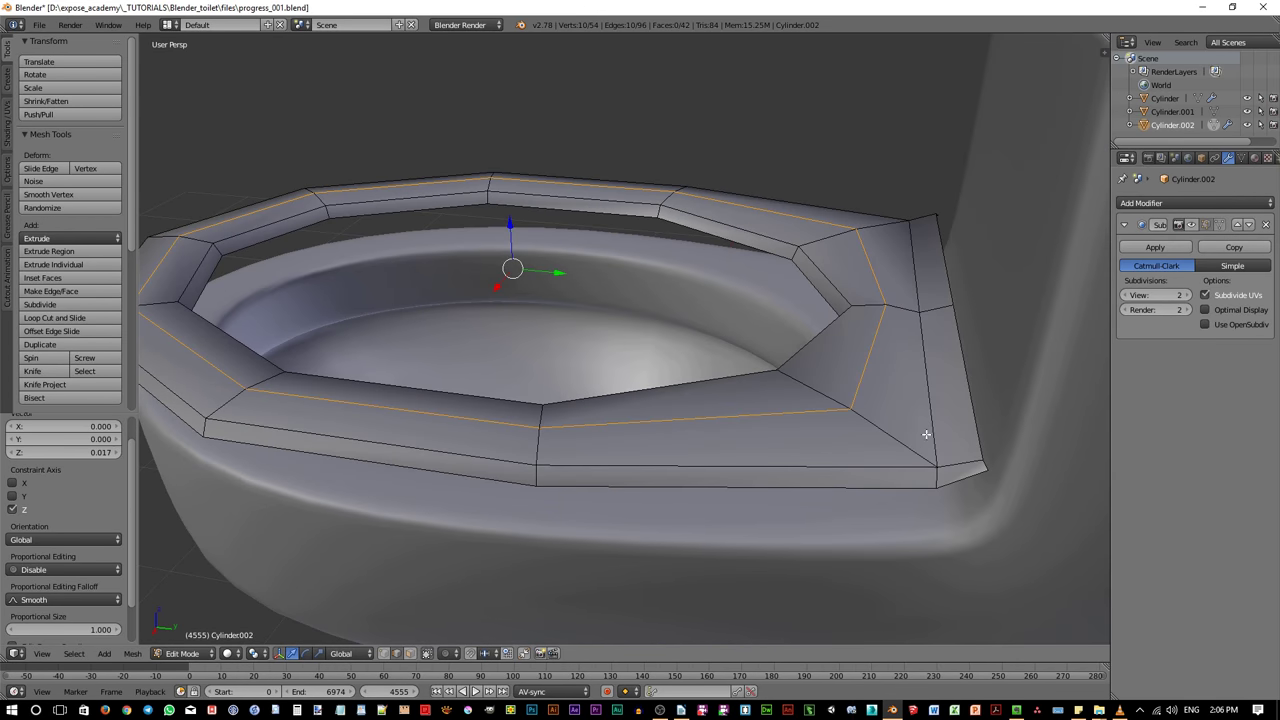
middle_click_drag(943, 346, 827, 381)
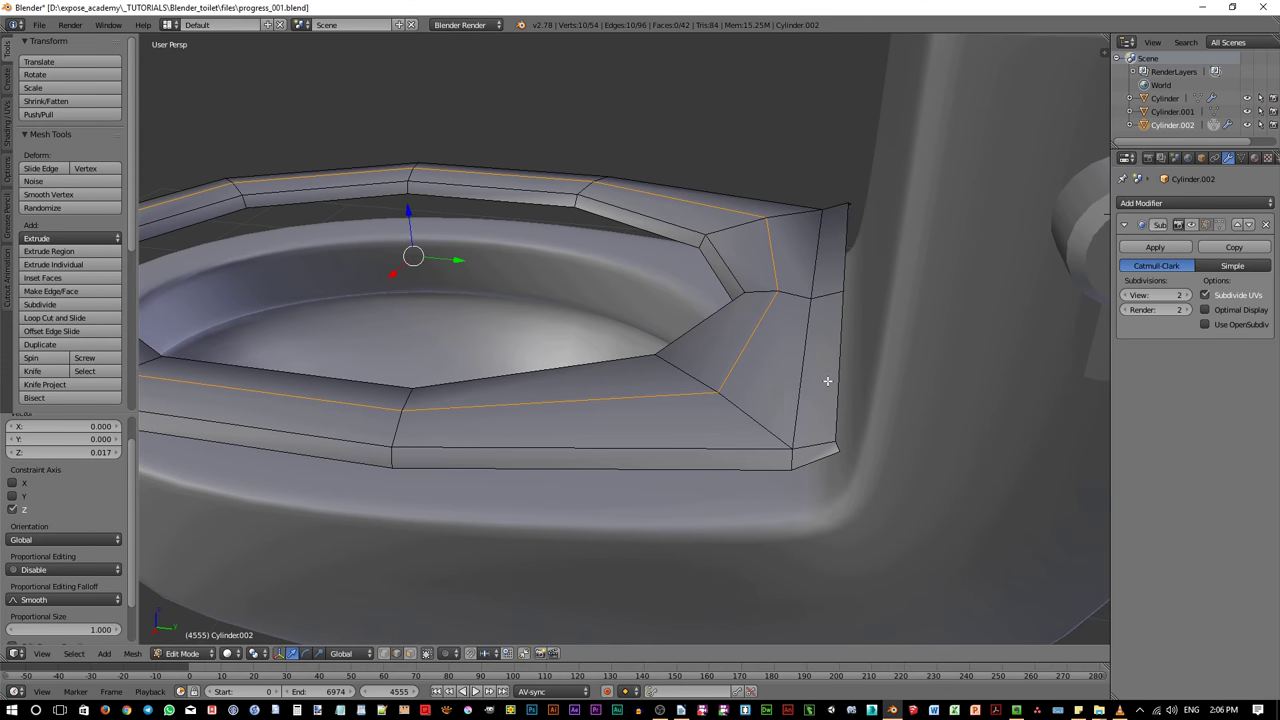
In wireframe, delete the five-vertex path at the seat's back corner and exit Edit Mode
key("z")
key("1")
right_click(851, 205)
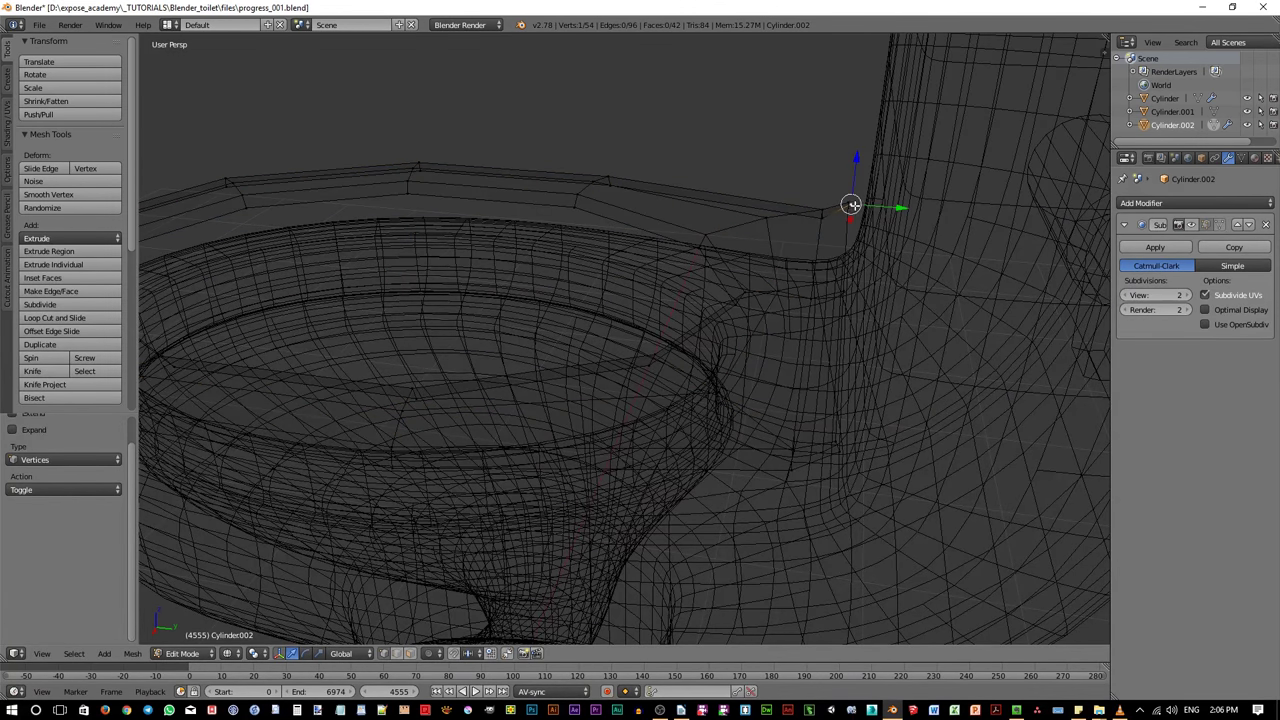
middle_click_drag(879, 420, 869, 423)
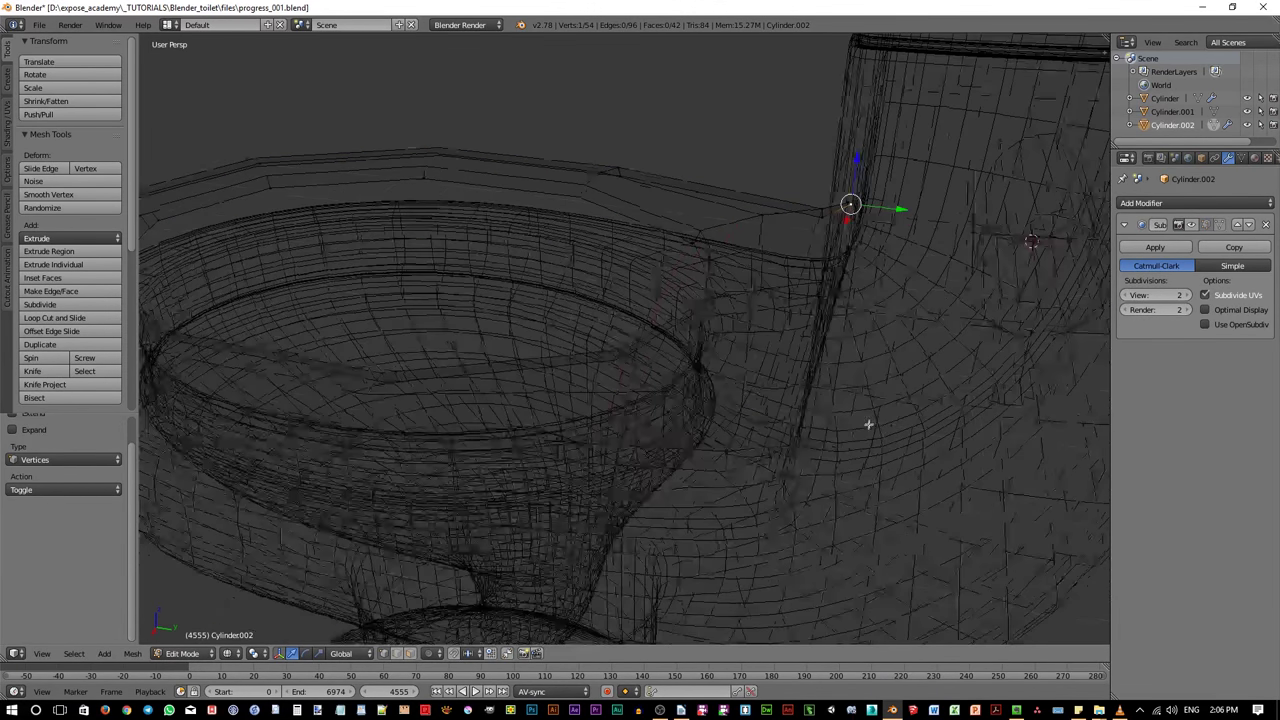
right_click(770, 458, "ctrl")
key("c")
key("Escape")
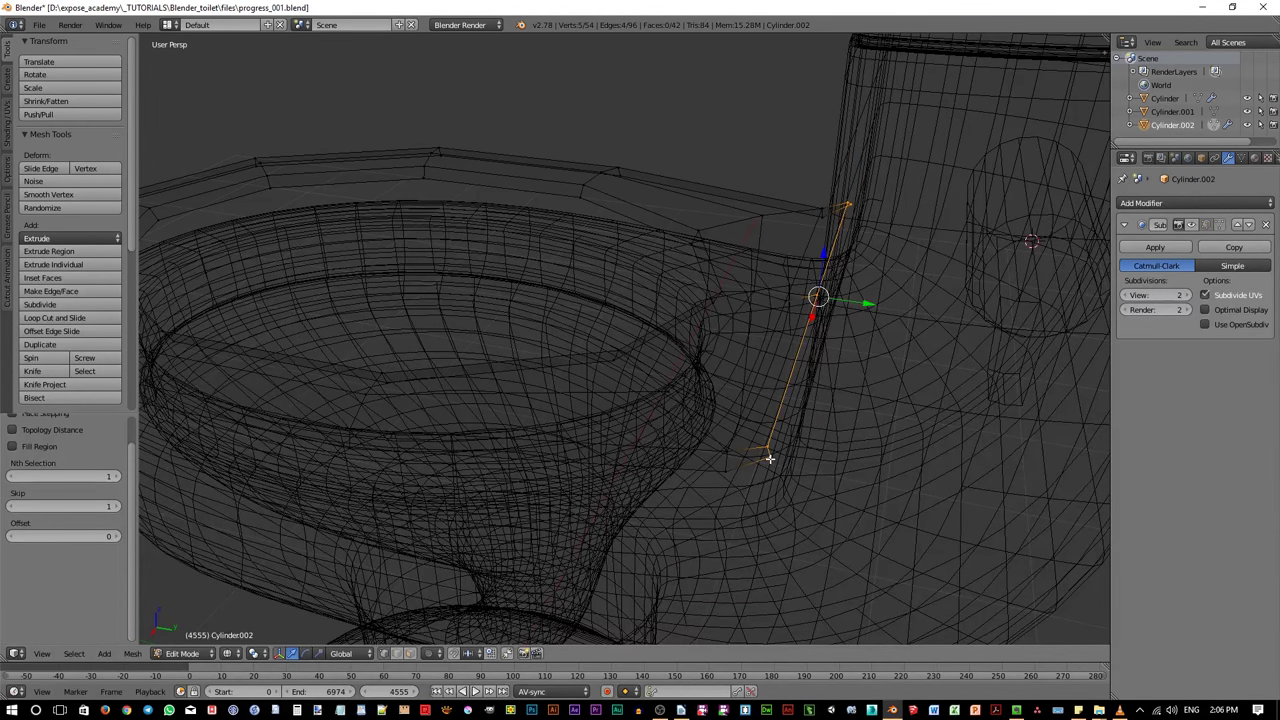
key("x")
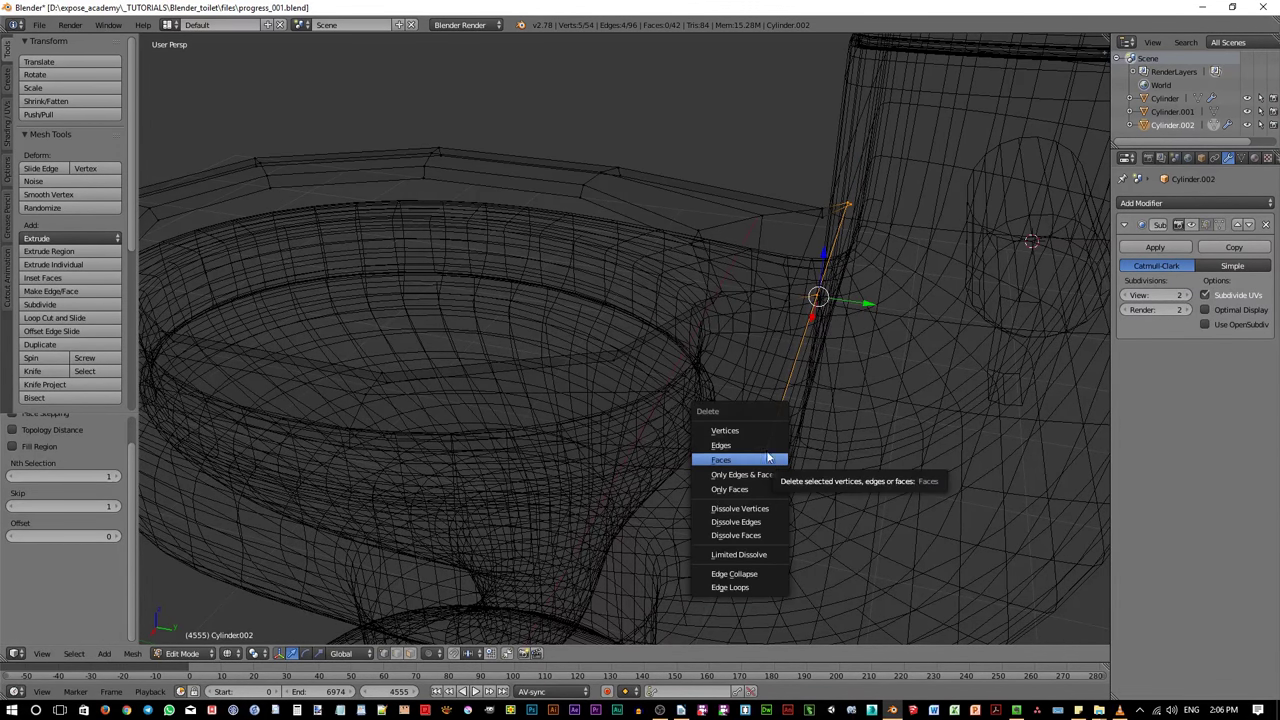
left_click(754, 432)
middle_click_drag(543, 440, 611, 430)
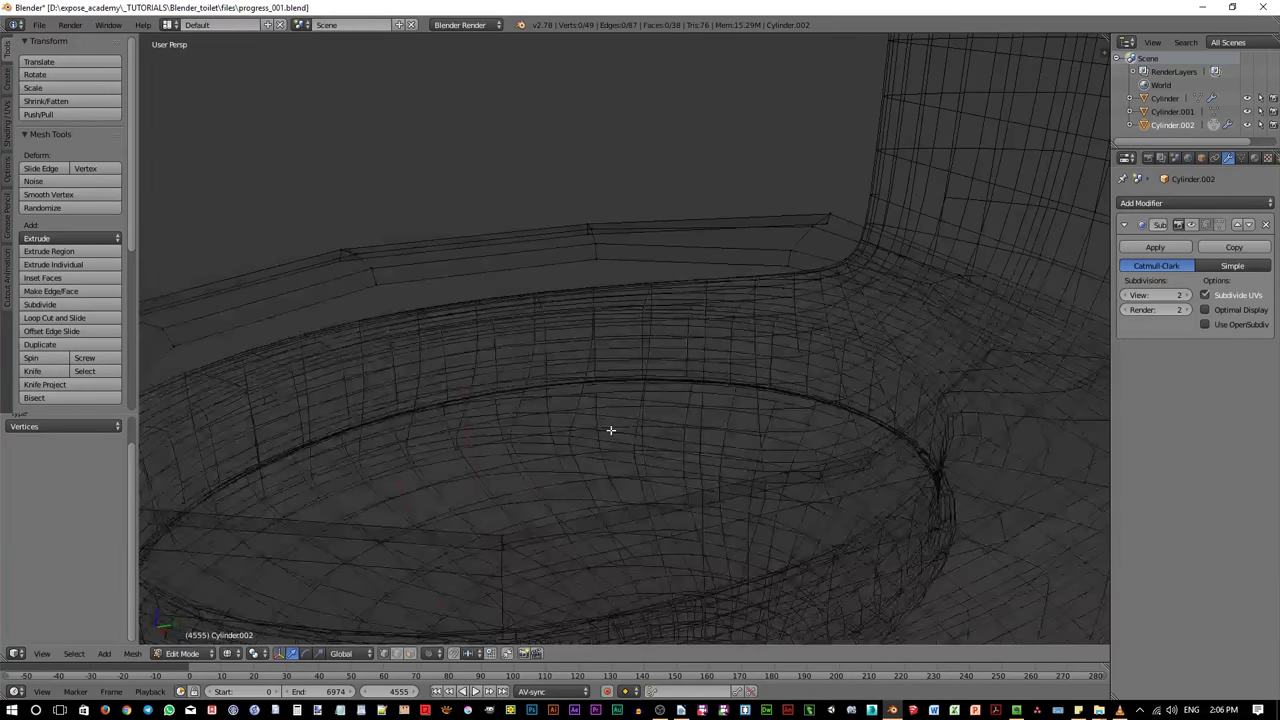
key("Tab")
scroll(595, 450, "down", 4)
Return to solid shading and show the seat's Subdivision Surface modifier in the viewport
key("z")
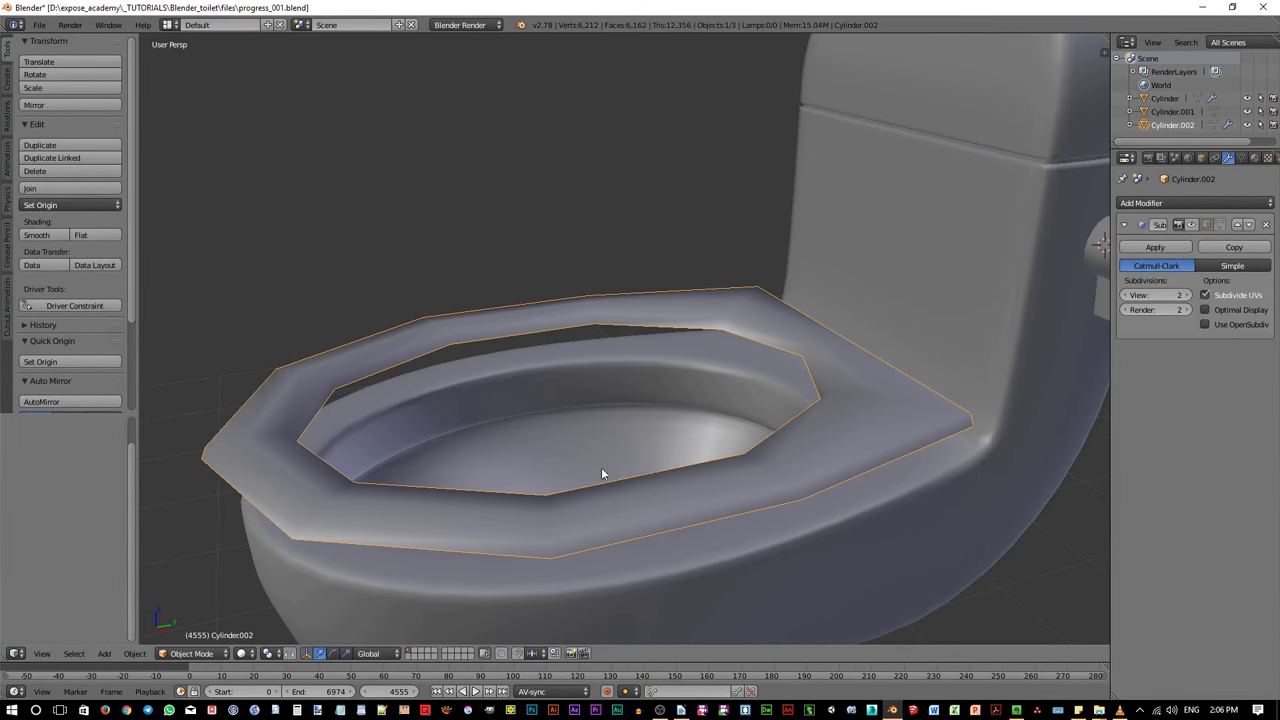
middle_click_drag(650, 462, 656, 450)
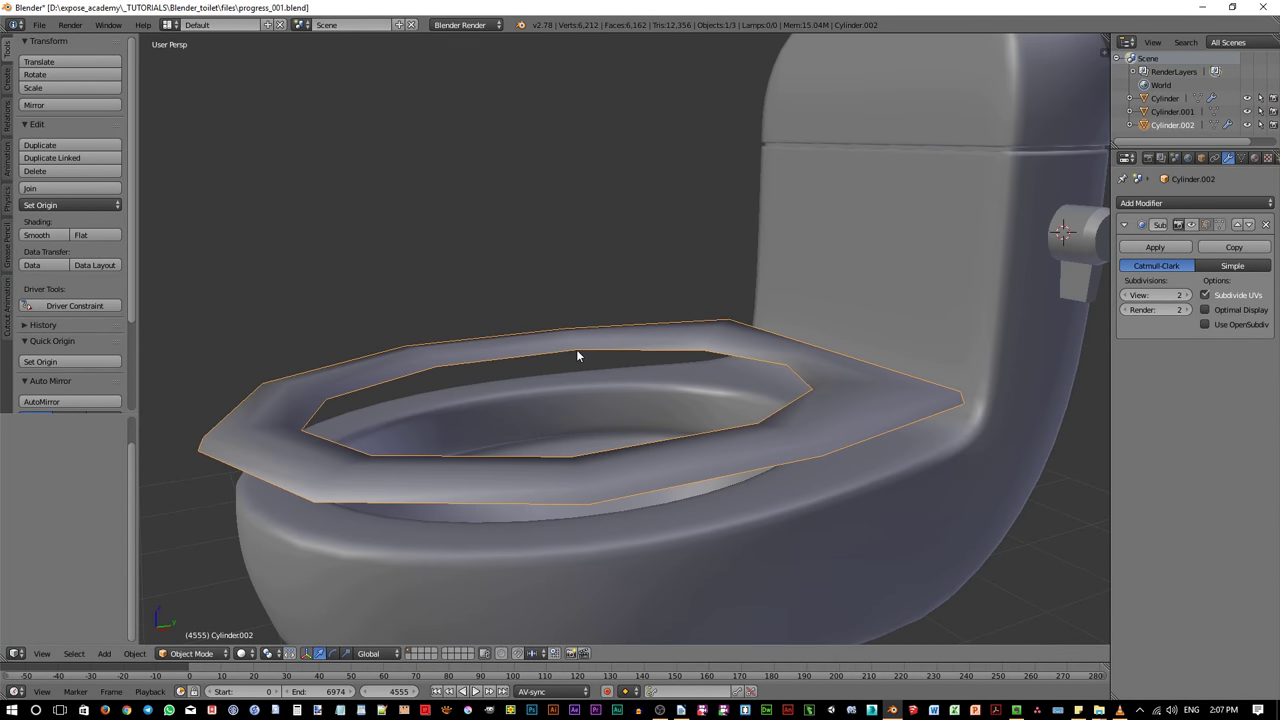
scroll(581, 477, "down", 2)
mouse_move(632, 486)
middle_mouse_down()
mouse_move(569, 489)
mouse_move(627, 487)
middle_mouse_up()
left_click(1192, 224)
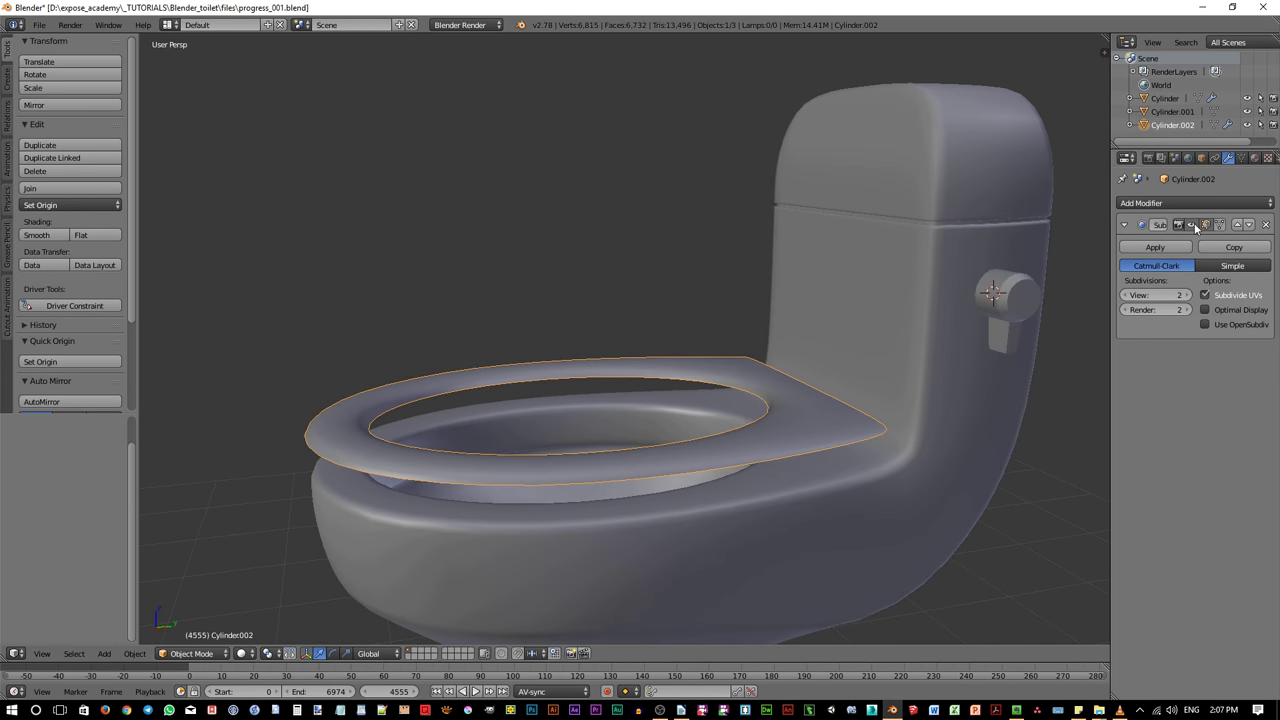
Lift the seat 0.323 along Z above the bowl rim, checking it from side views
middle_click_drag(726, 497, 389, 397)
scroll(388, 398, "up", 3)
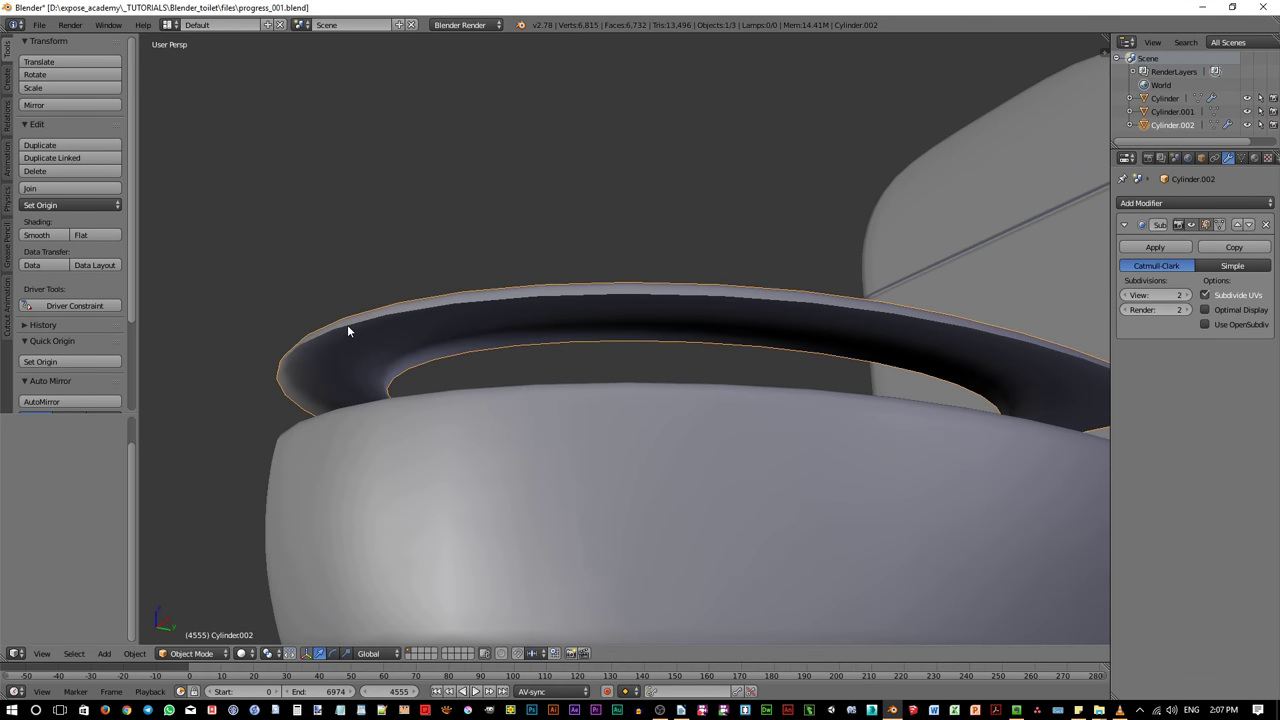
middle_click_drag(537, 366, 557, 540)
scroll(629, 472, "down", 5)
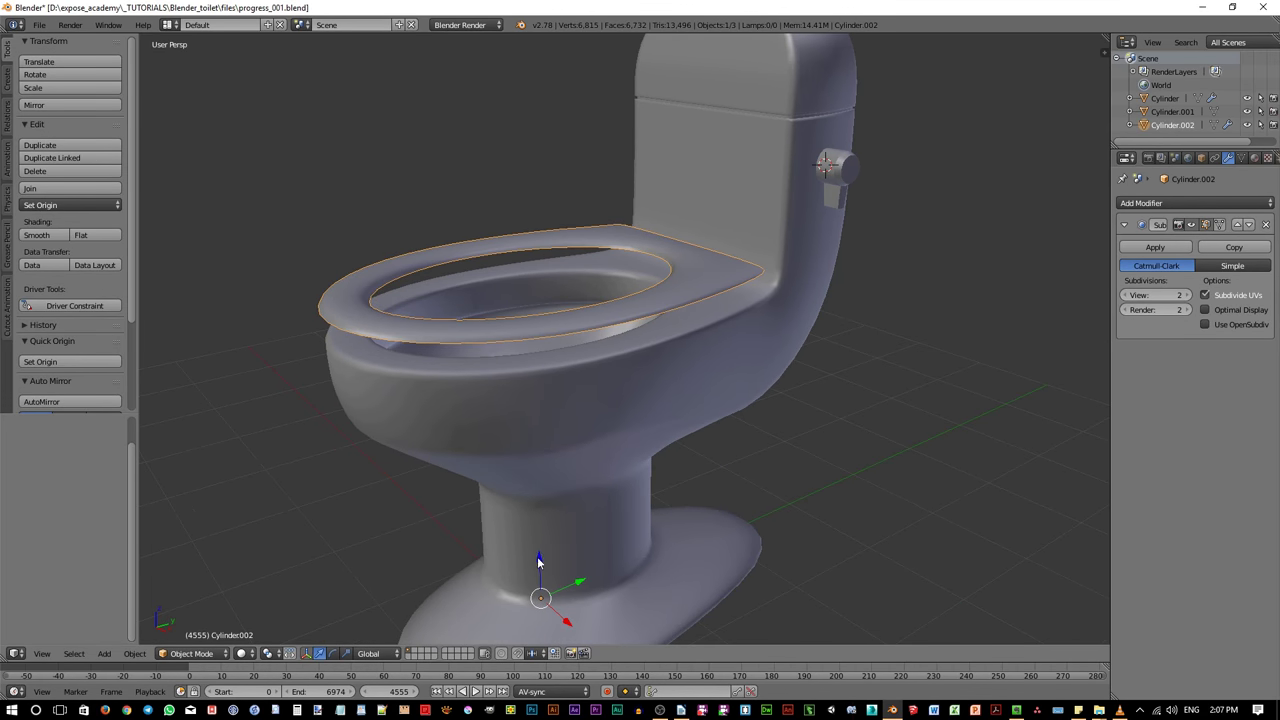
left_click_drag(538, 563, 547, 522)
scroll(540, 300, "up", 4)
key("KP_8")
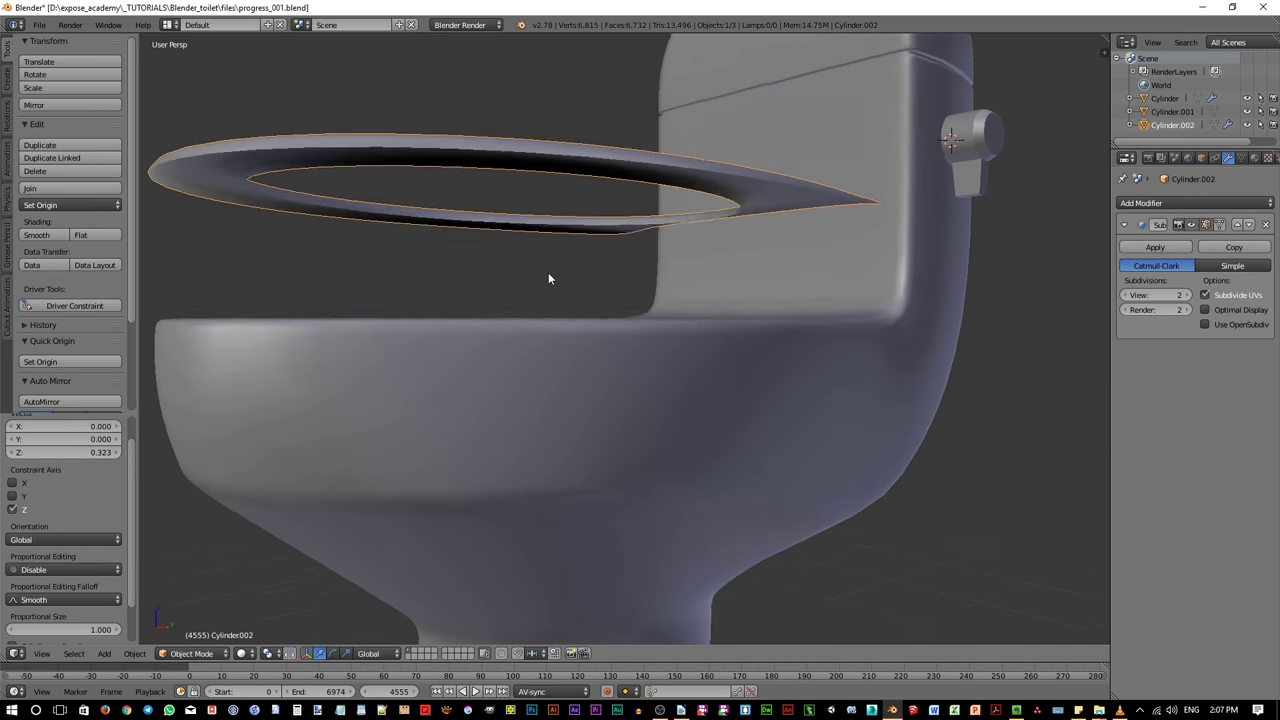
key("KP_8")
key("KP_2")
key("KP_2")
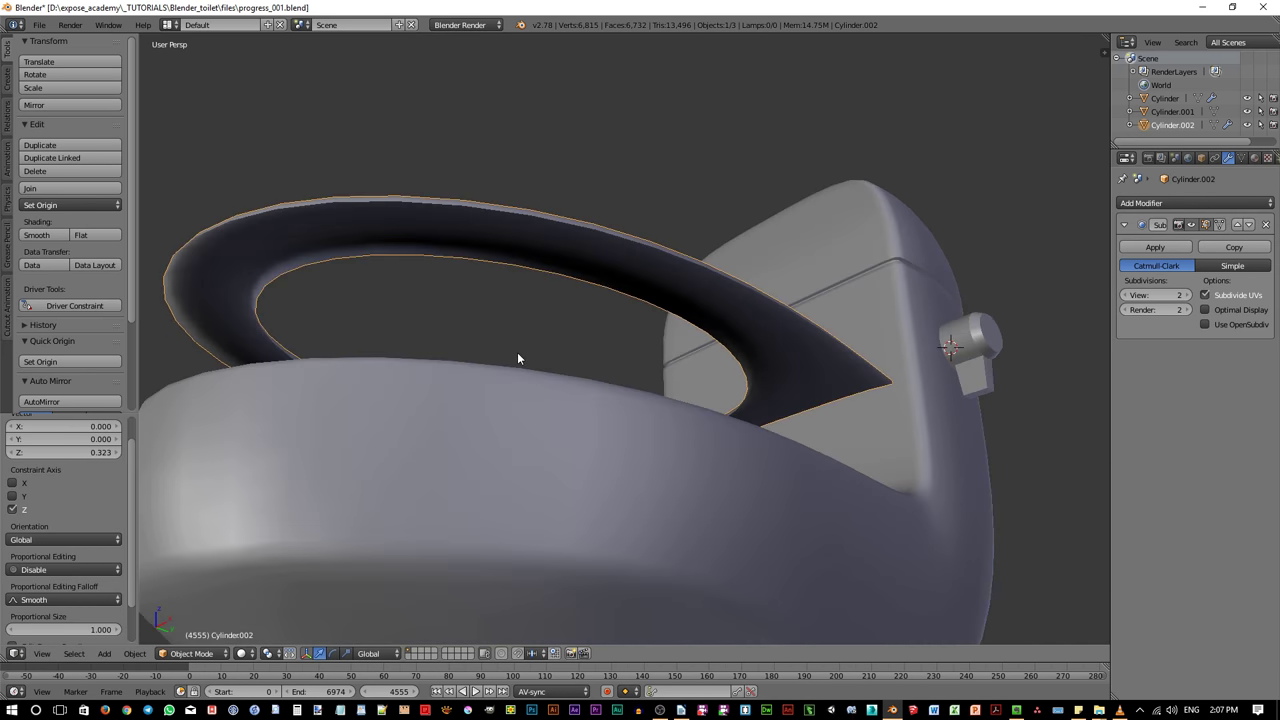
key("KP_8")
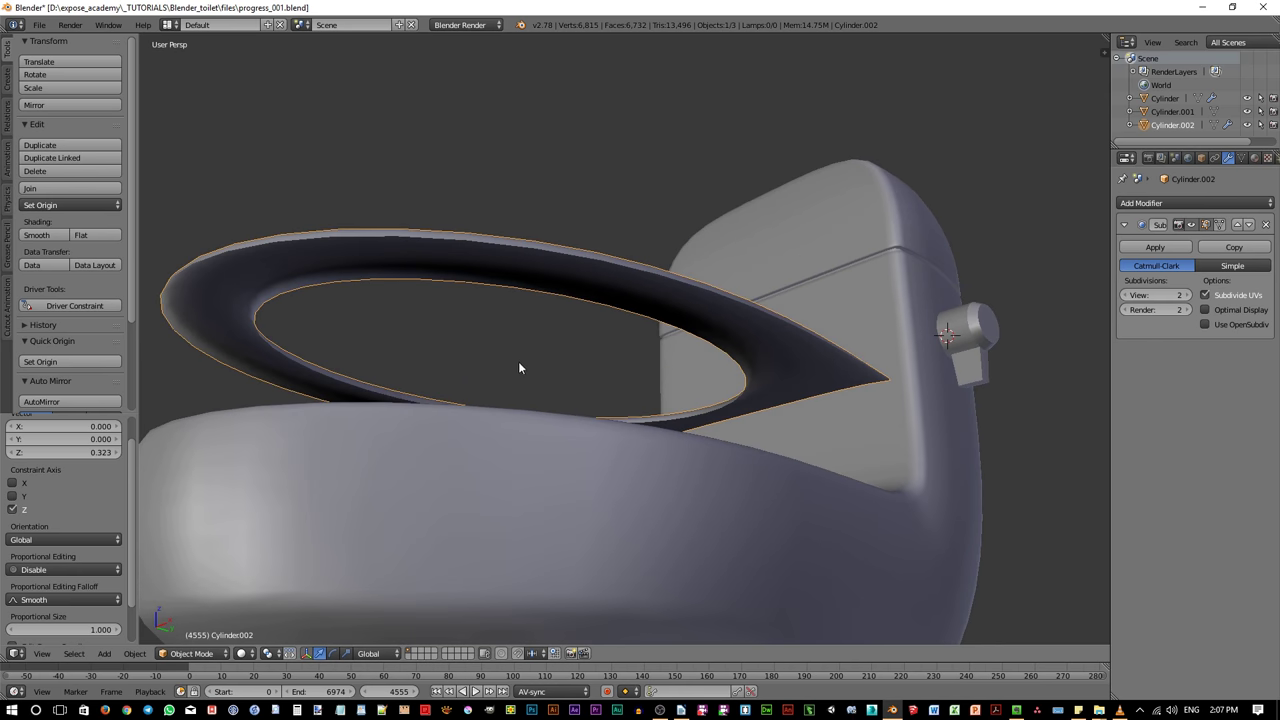
middle_click_drag(653, 330, 692, 312)
scroll(691, 300, "up", 2)
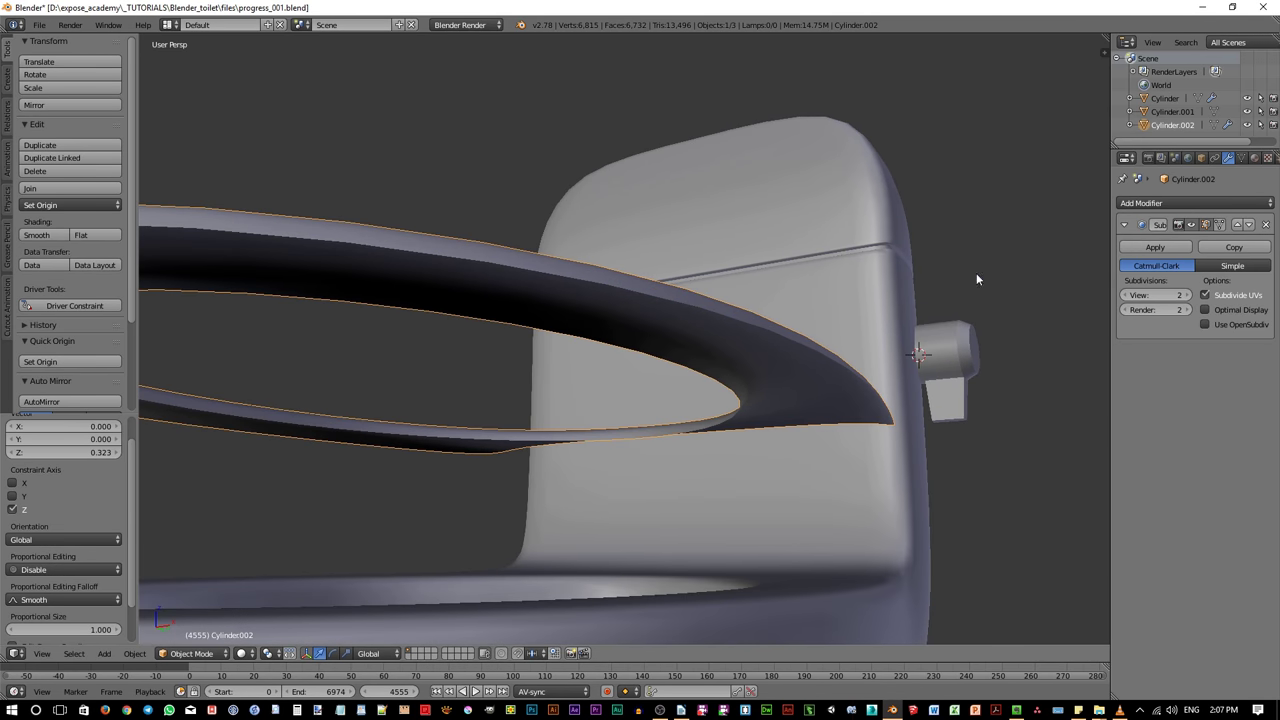
Add a Solidify modifier to the seat ring and drag its Thickness value
left_click(1207, 200)
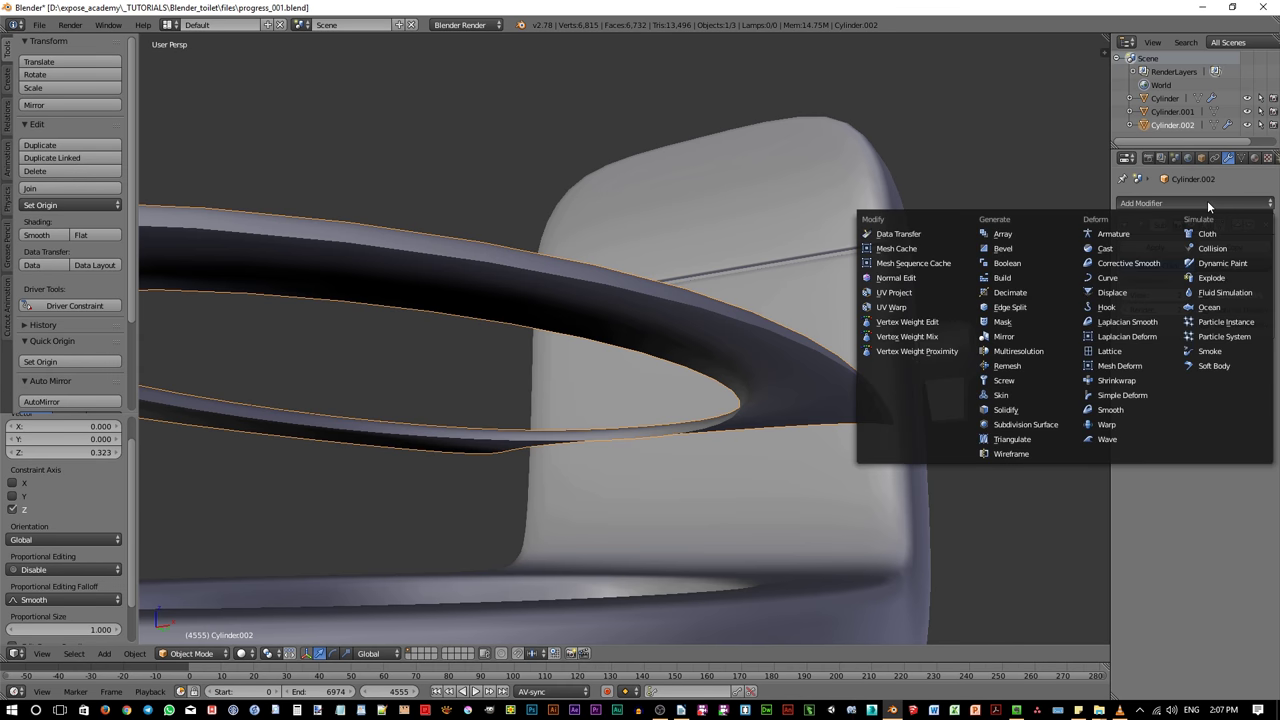
left_click(1013, 411)
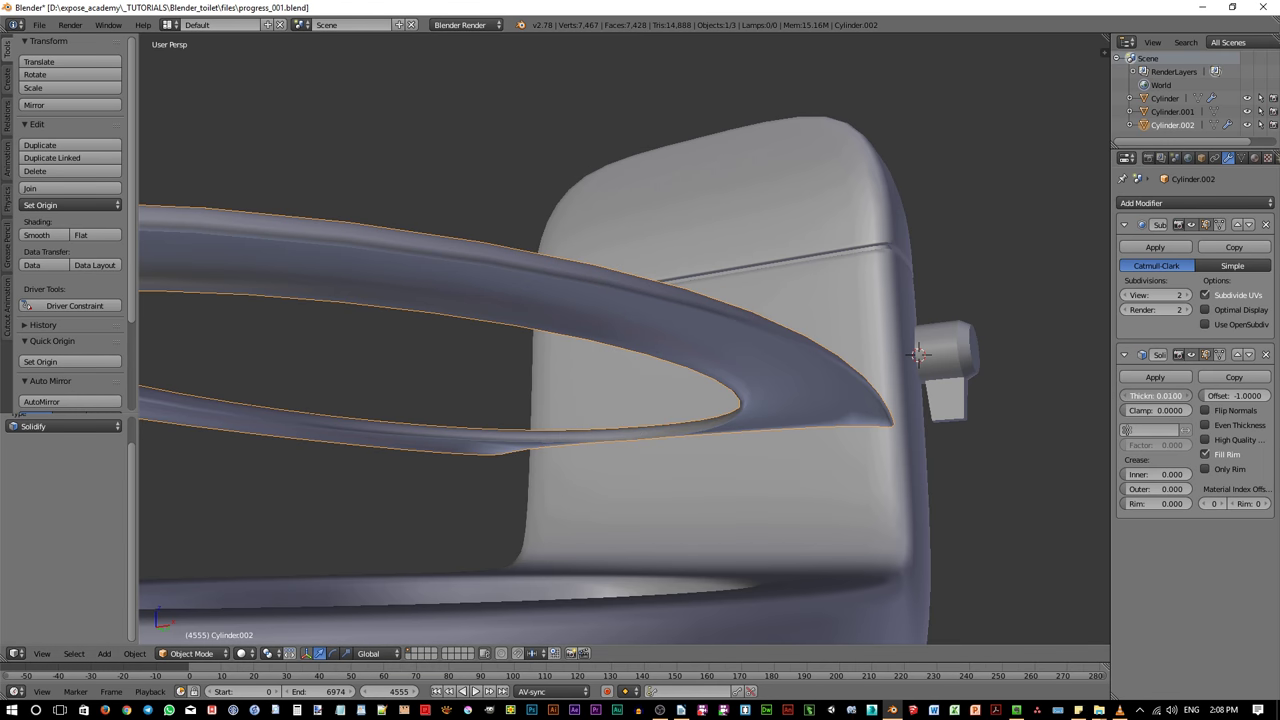
mouse_move(1155, 395)
left_mouse_down()
mouse_move(1190, 395)
mouse_move(1165, 395)
left_mouse_up()
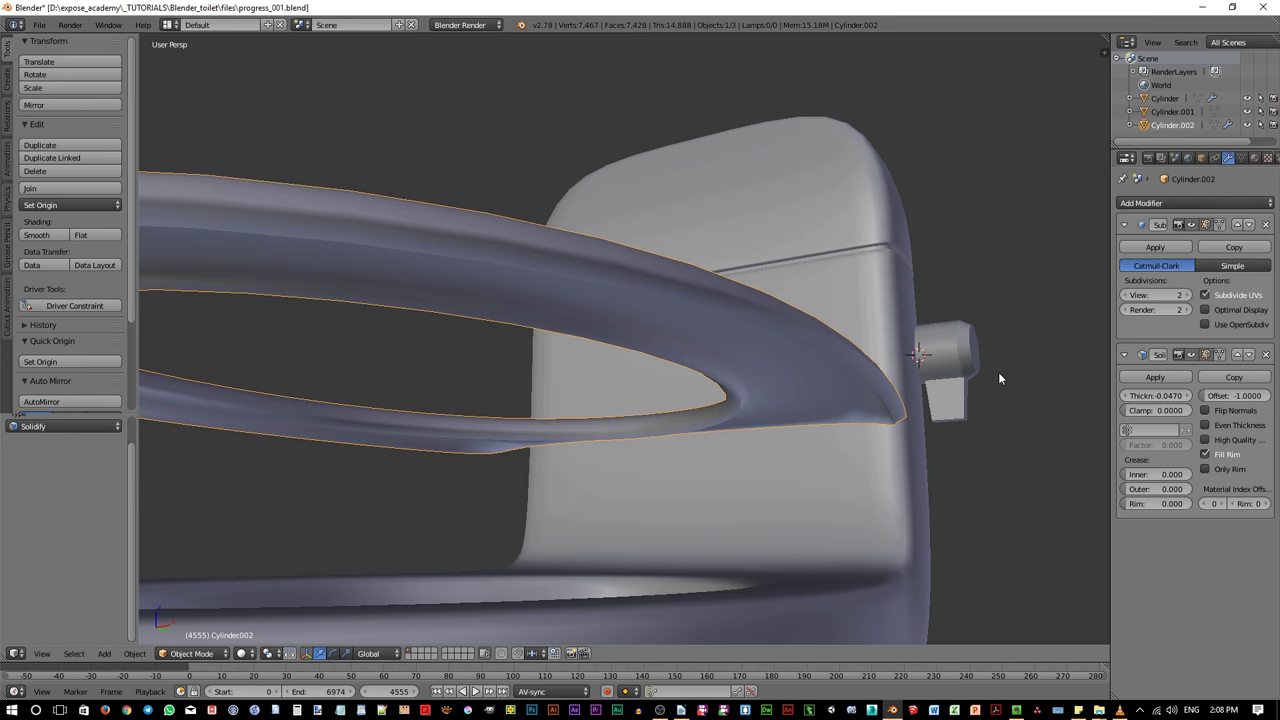
Turn on Auto Smooth for the seat mesh and set its Solidify Thickness to -0.02
left_click(1242, 159)
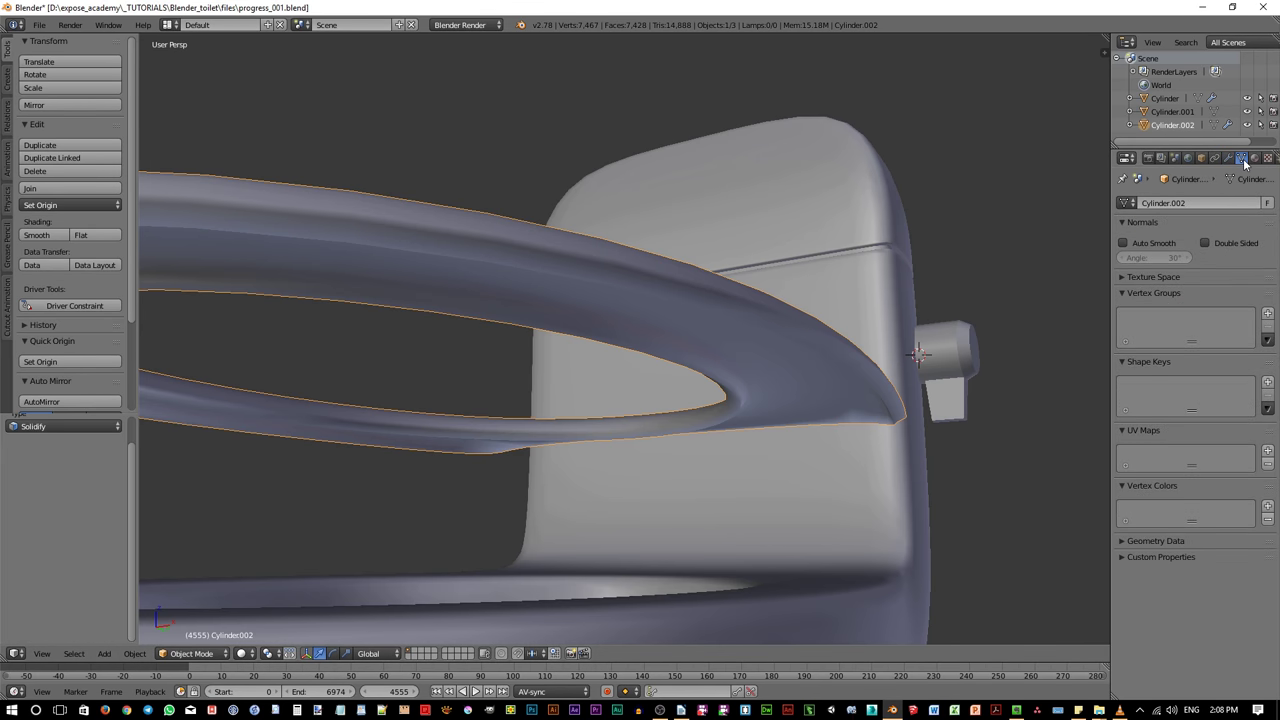
left_click(1122, 243)
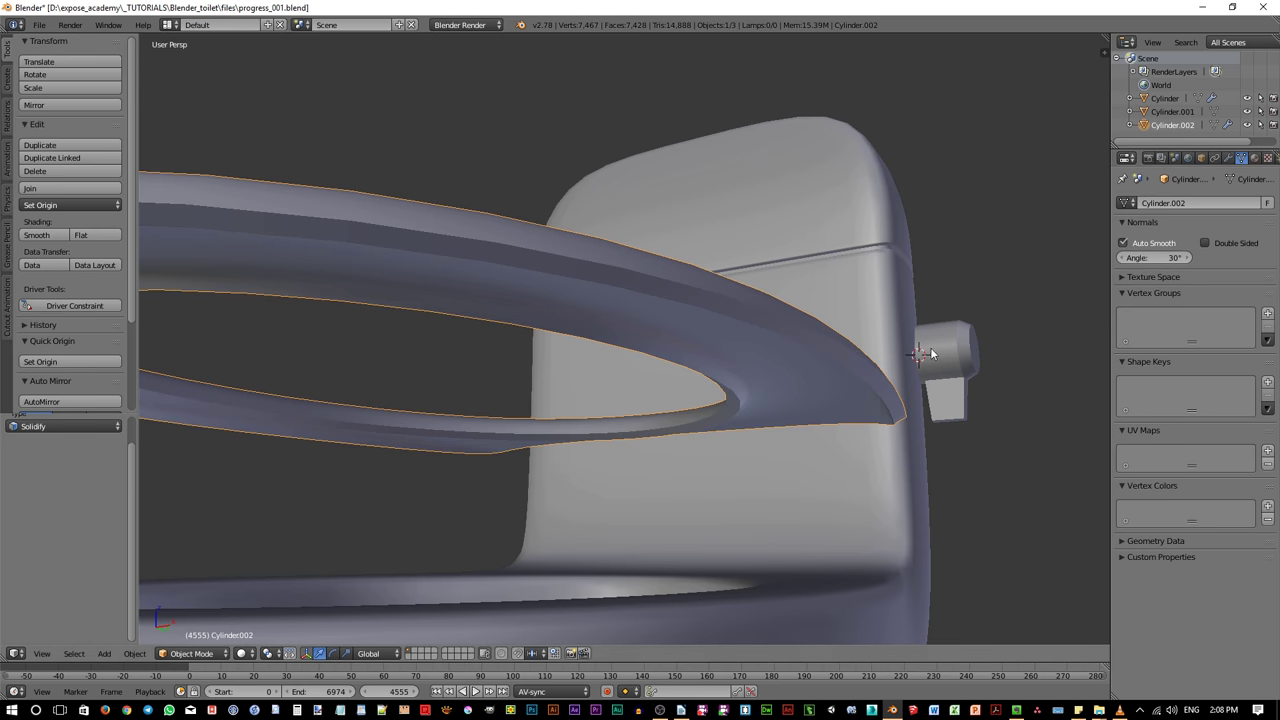
mouse_move(935, 275)
middle_mouse_down()
mouse_move(935, 321)
mouse_move(935, 285)
middle_mouse_up()
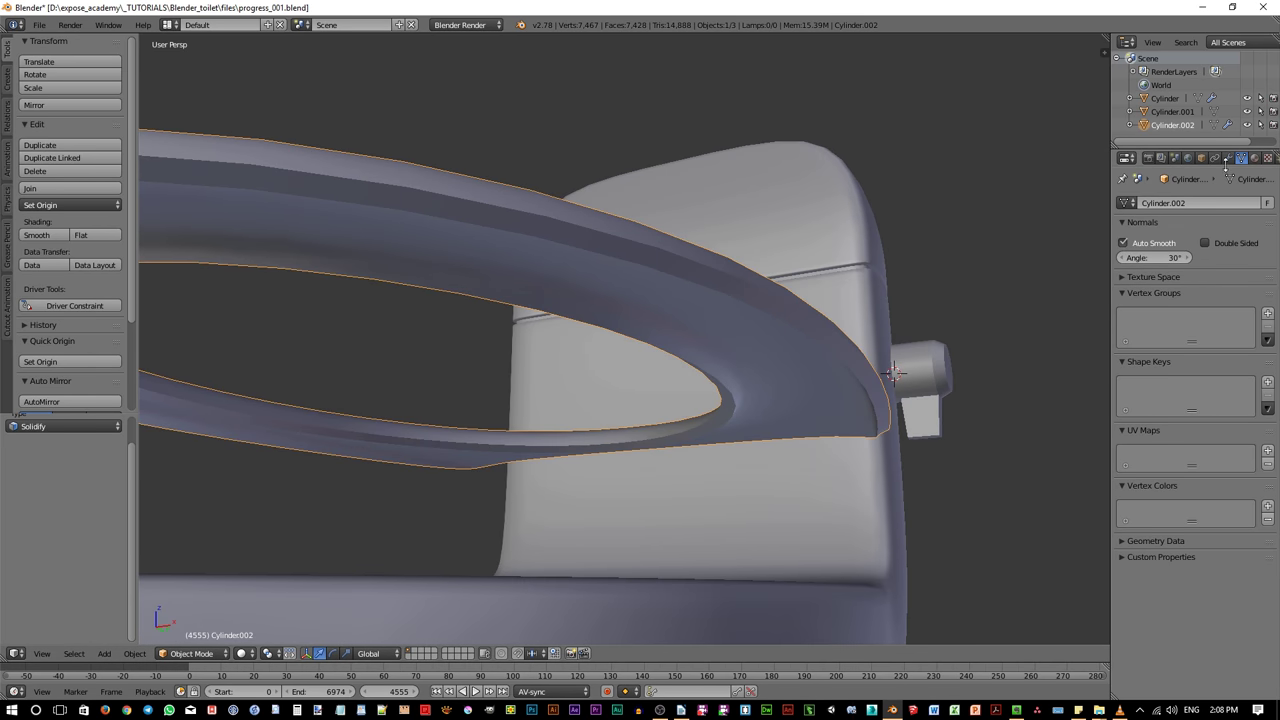
left_click(1226, 159)
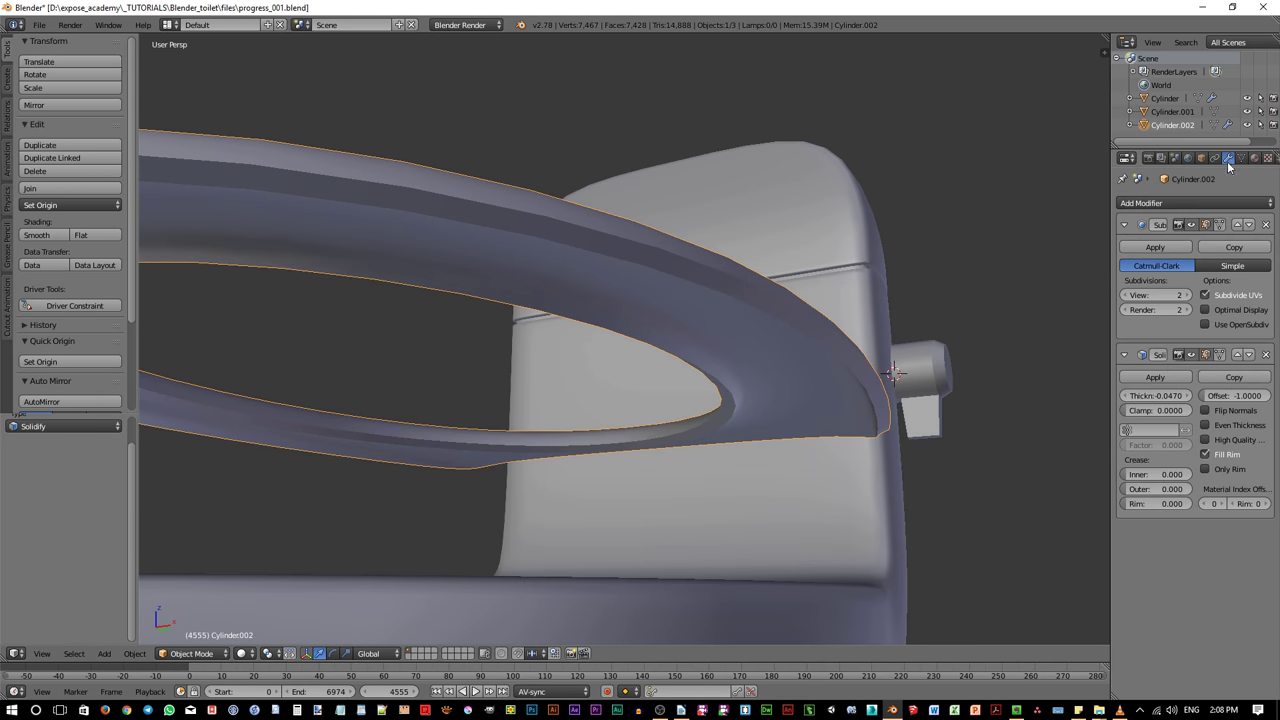
left_click_drag(1160, 398, 1160, 398)
left_click(1155, 396)
type("-0")
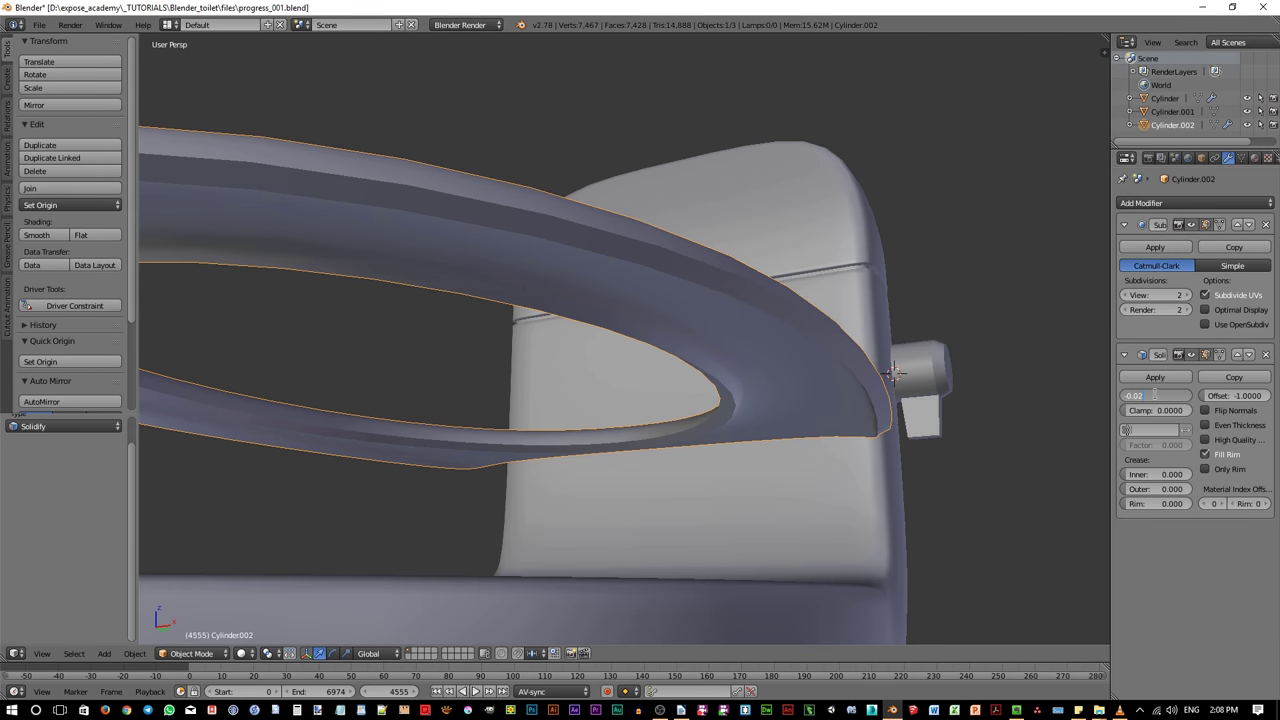
type(".02")
key("Return")
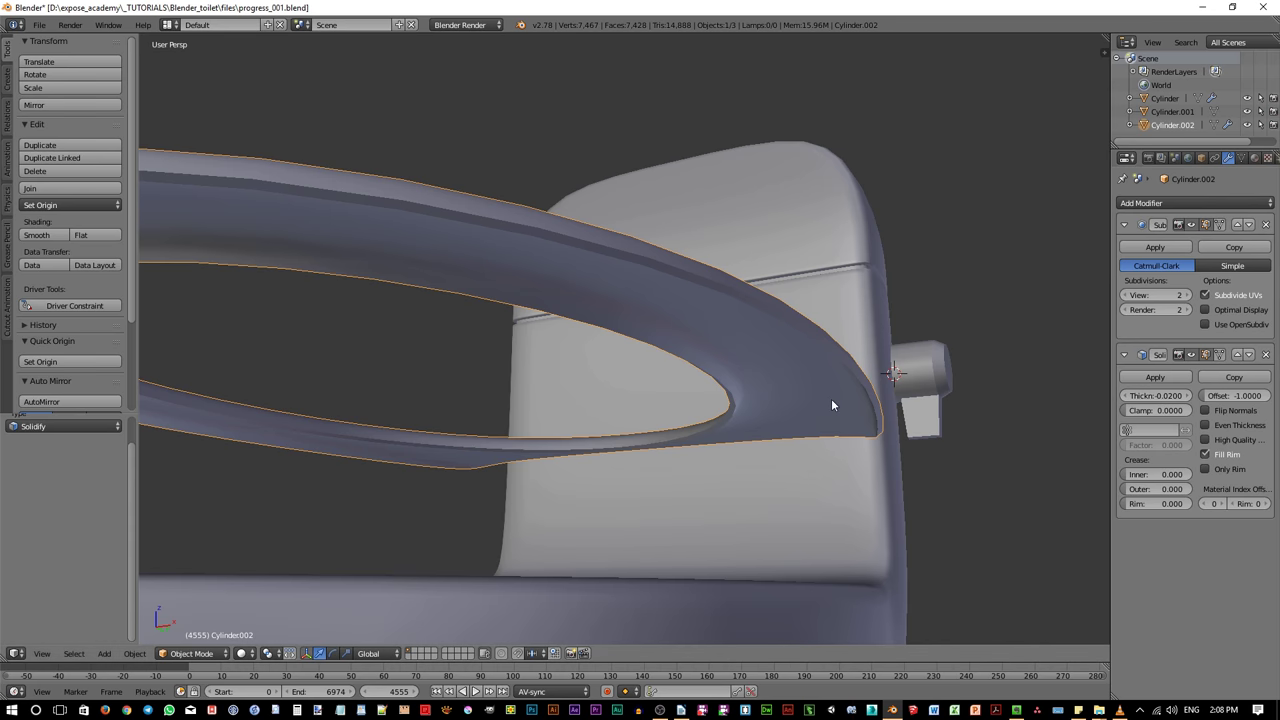
In Right Ortho view, lower the seat 0.518 along Z so it rests on the bowl
middle_click_drag(831, 398, 543, 360)
key("KP_3")
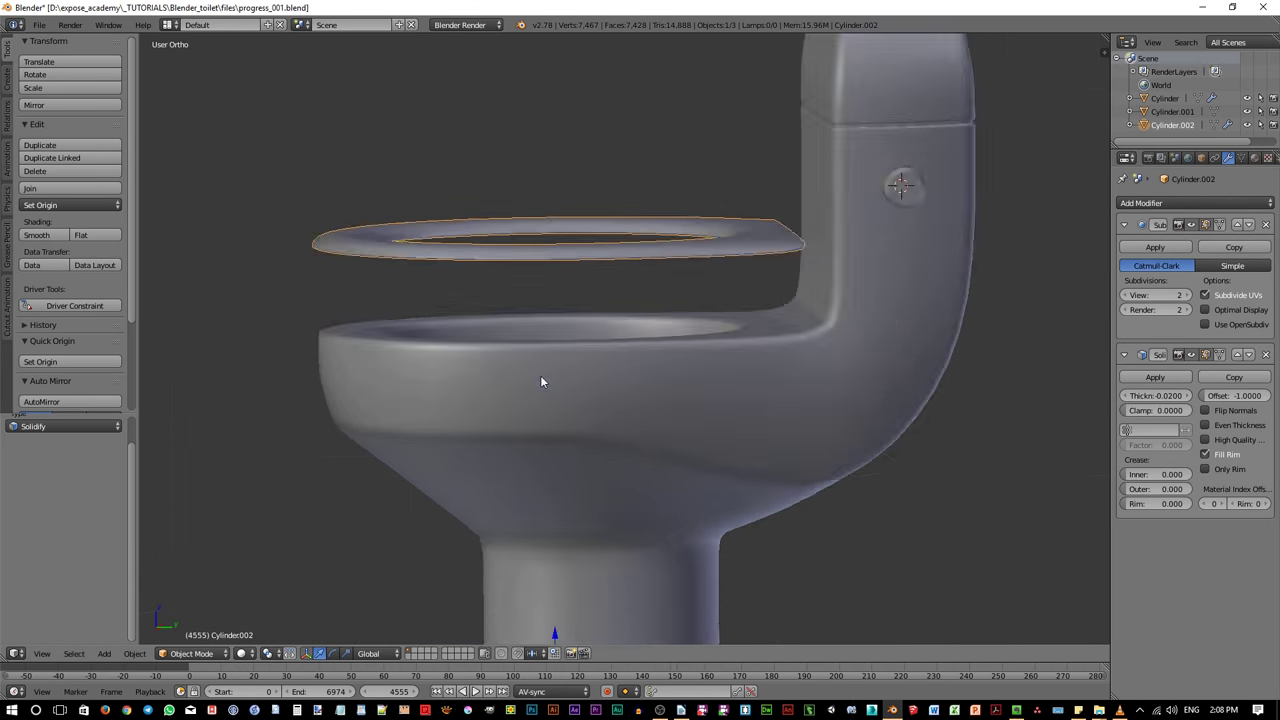
key("g")
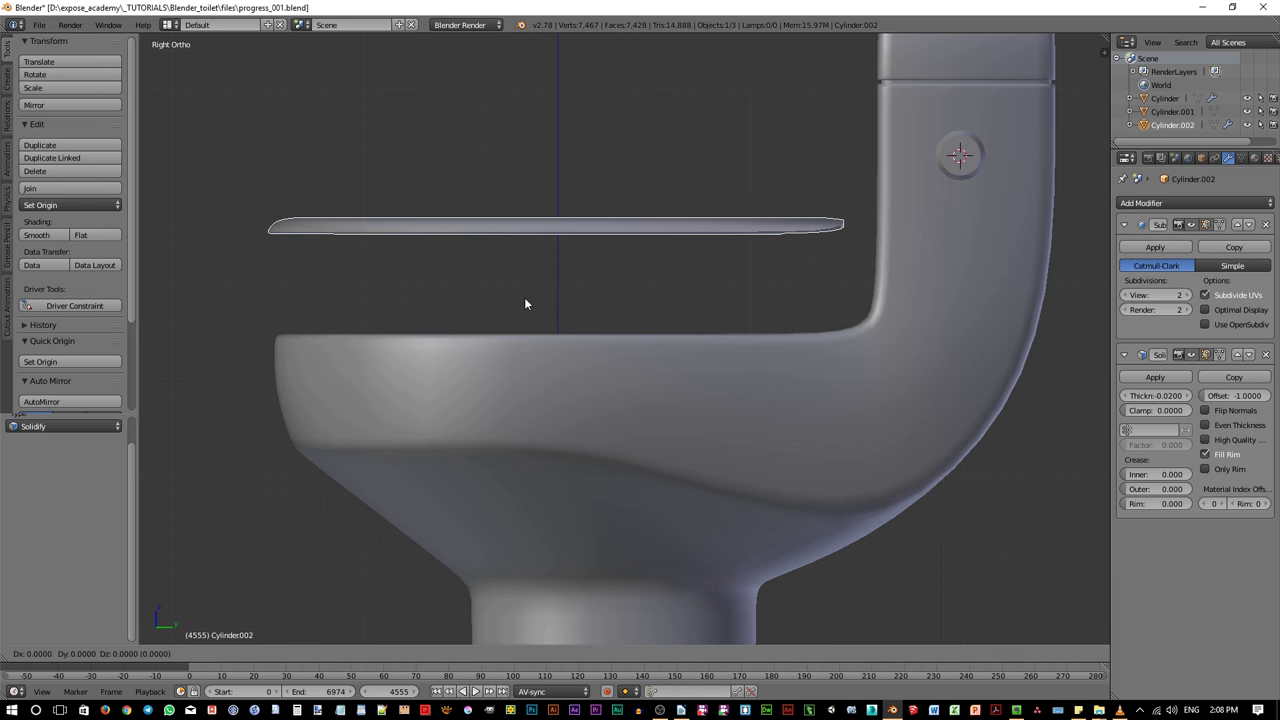
key("z")
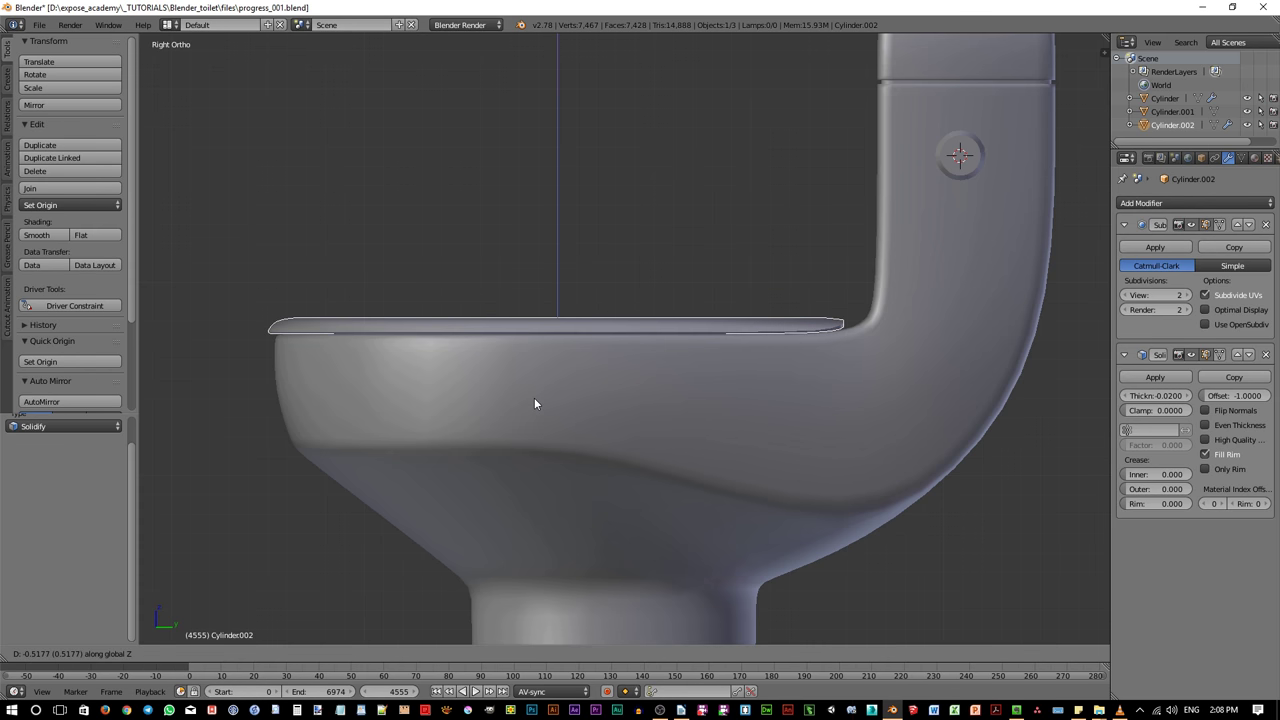
left_click(534, 397)
middle_click_drag(500, 361, 563, 413)
scroll(559, 380, "down", 6)
mouse_move(668, 486)
middle_mouse_down()
mouse_move(689, 503)
mouse_move(597, 503)
mouse_move(694, 510)
mouse_move(656, 473)
middle_mouse_up()
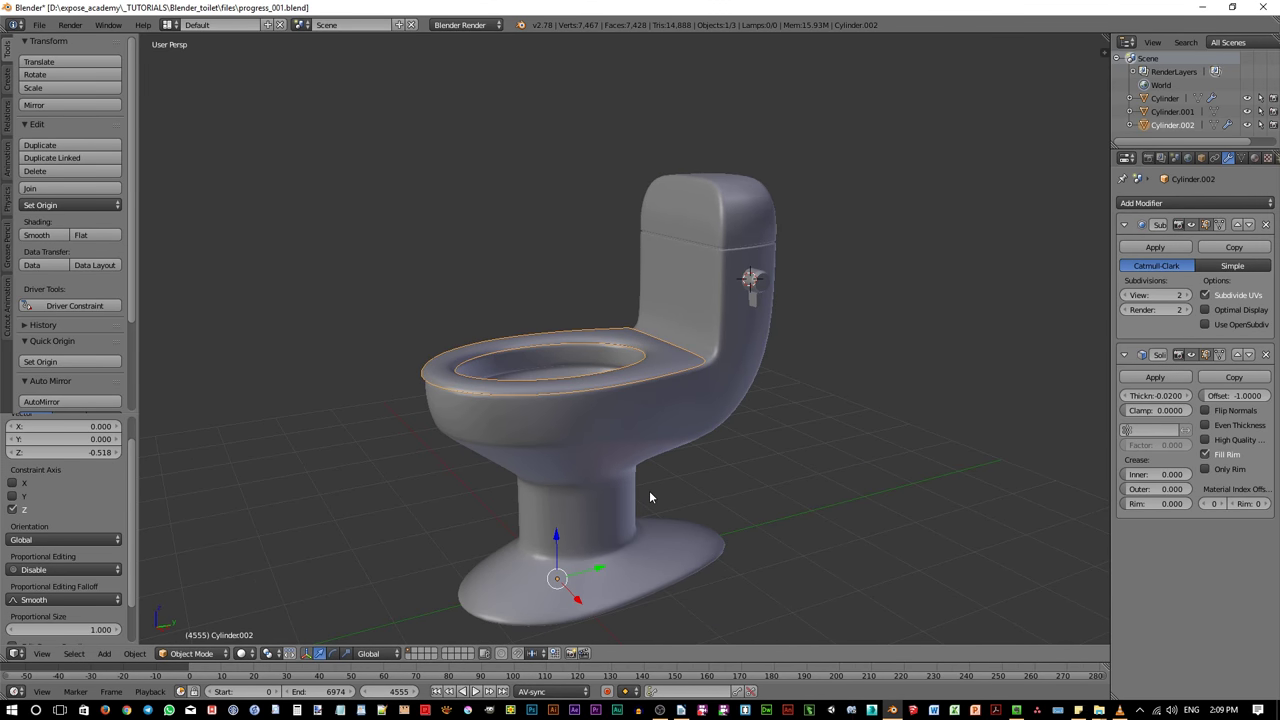
Duplicate the seat as Cylinder.003, raised 2.596 along Z, with its subdivision hidden in the viewport
key("shift+d")
key("z")
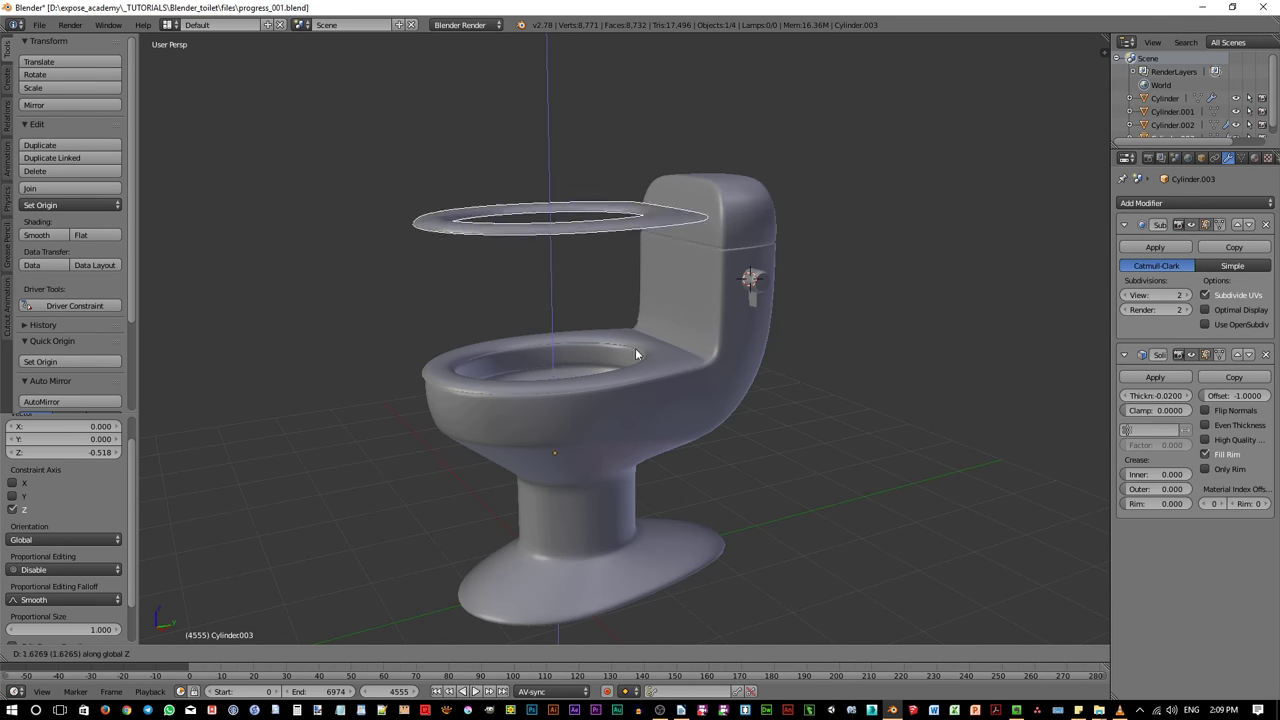
left_click(629, 286)
middle_click_drag(564, 172, 582, 200)
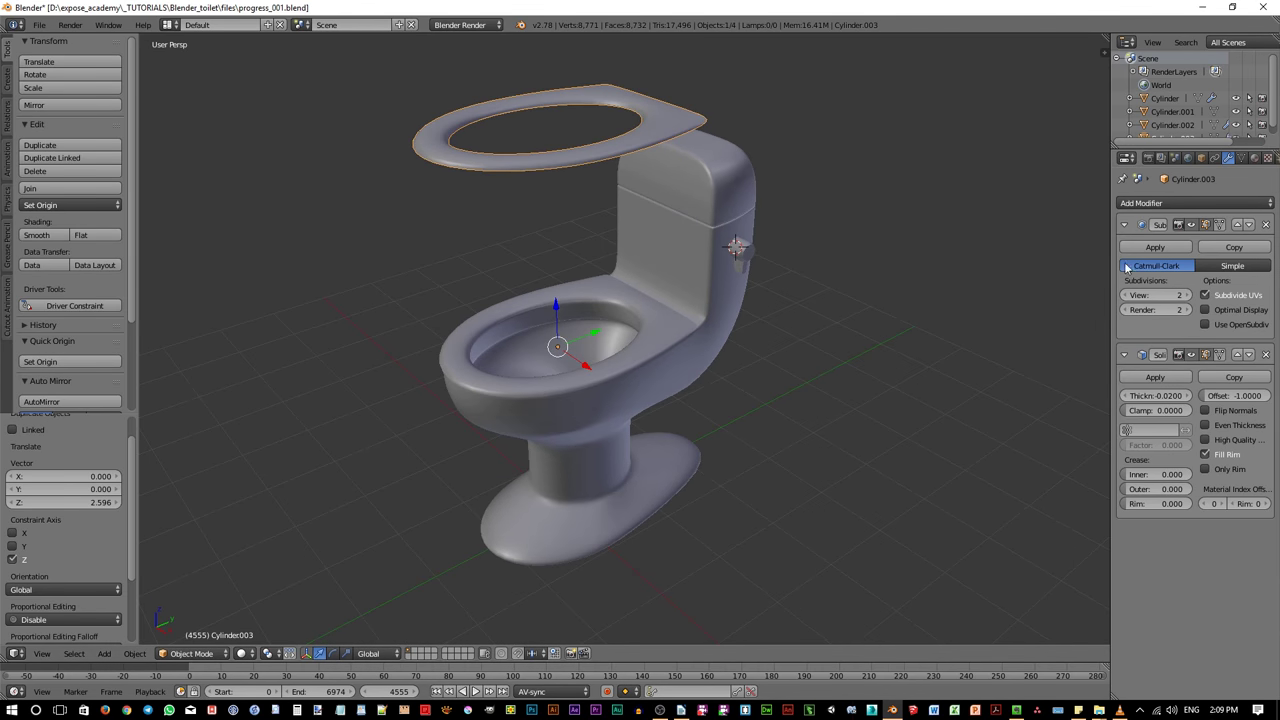
left_click(1191, 224)
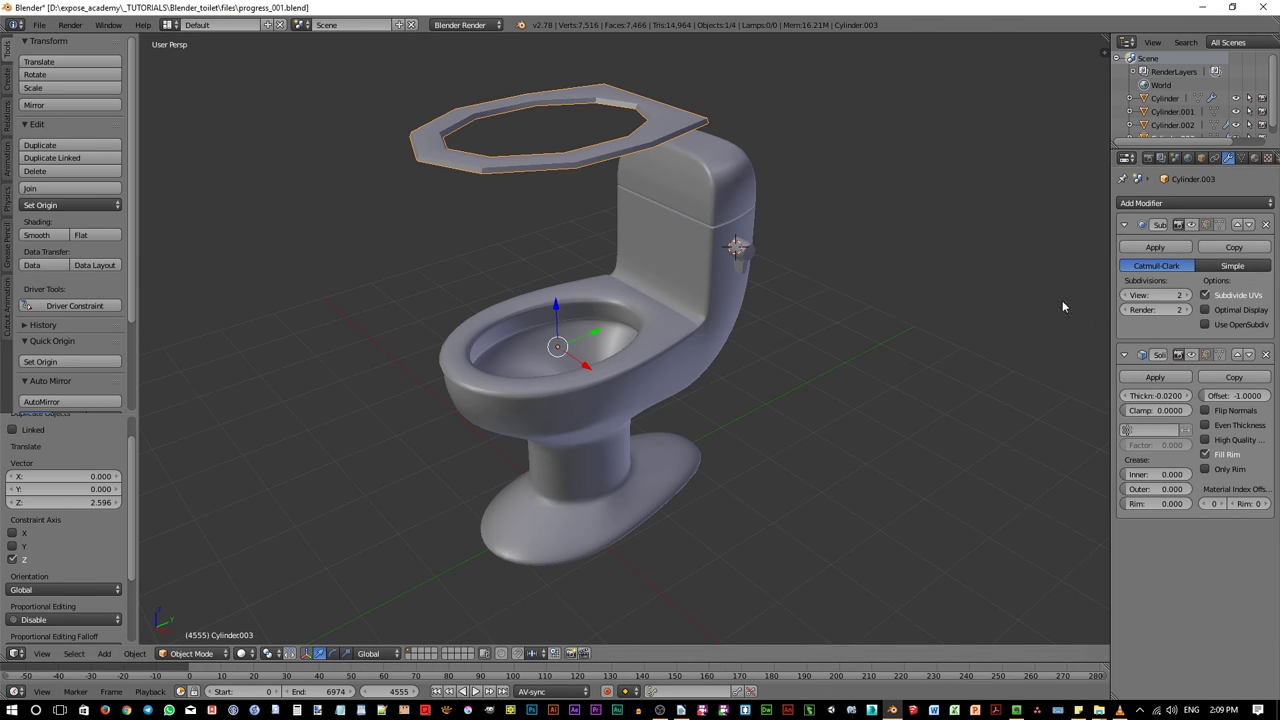
middle_click_drag(601, 203, 639, 380)
scroll(576, 363, "up", 4)
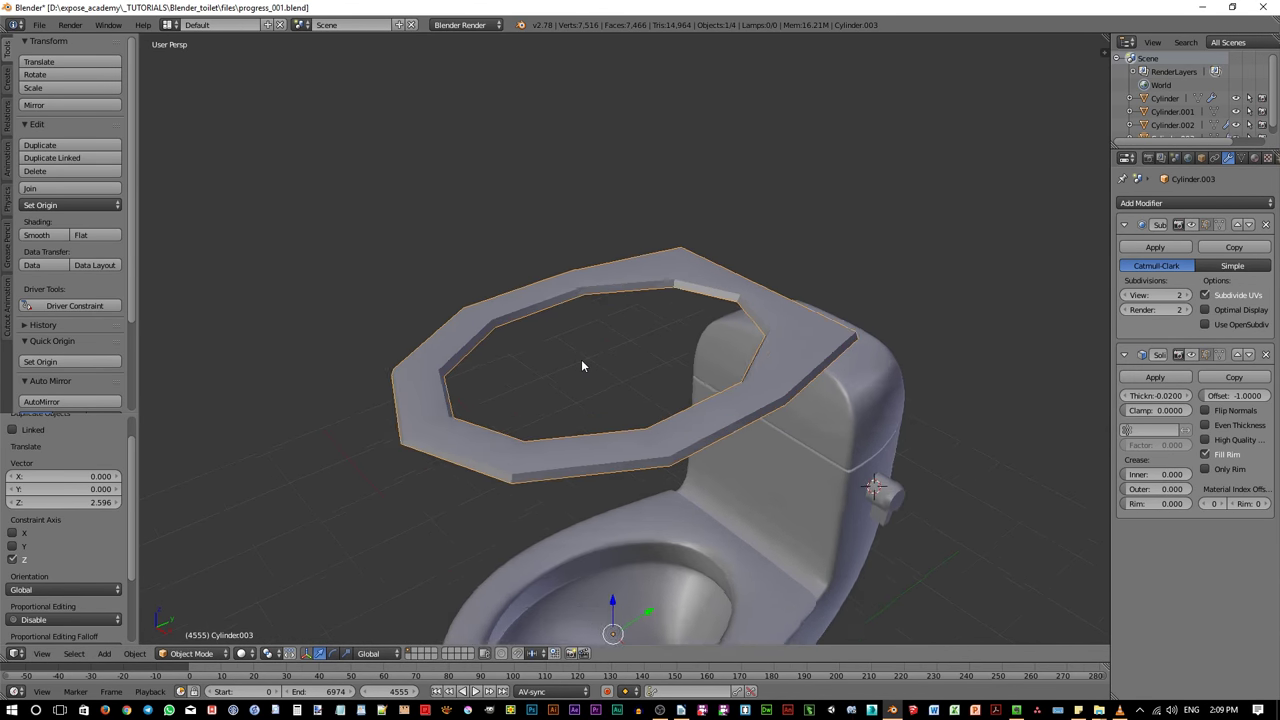
scroll(581, 366, "up", 4)
key("Tab")
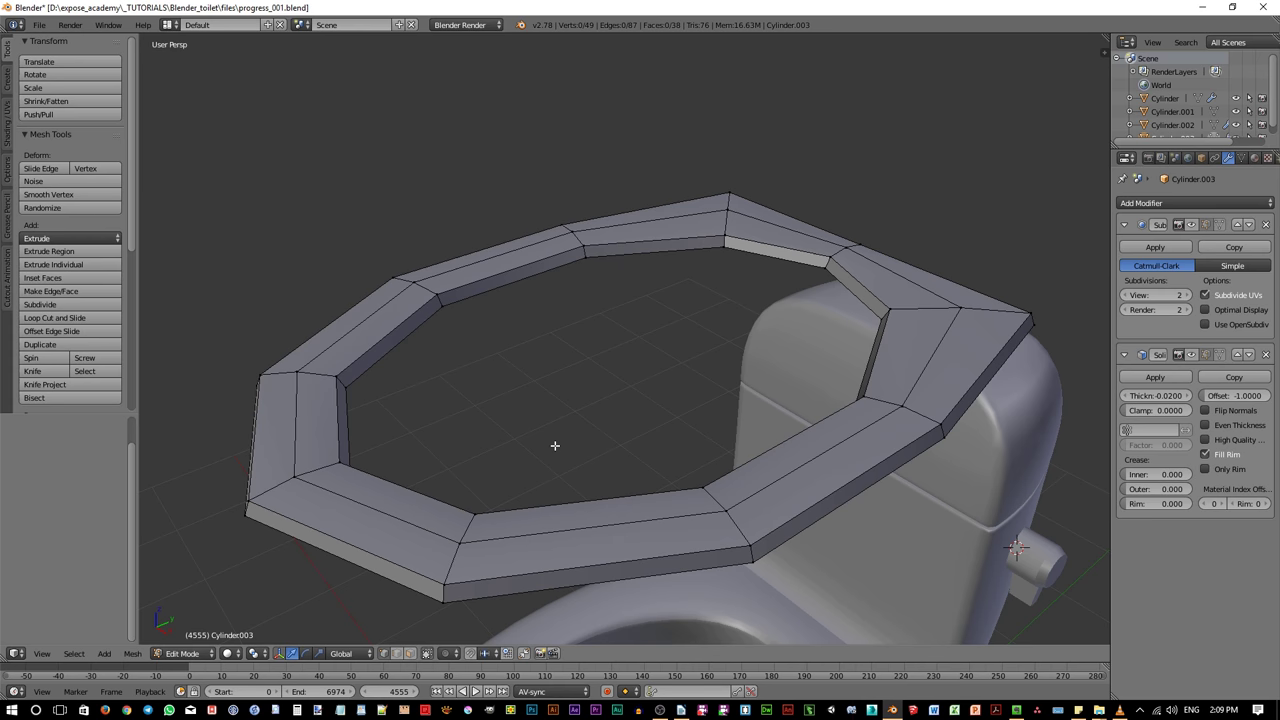
Delete the copy's inner loop plus adjacent face ring, then fill the centre hole with one face
right_click(466, 297, "alt")
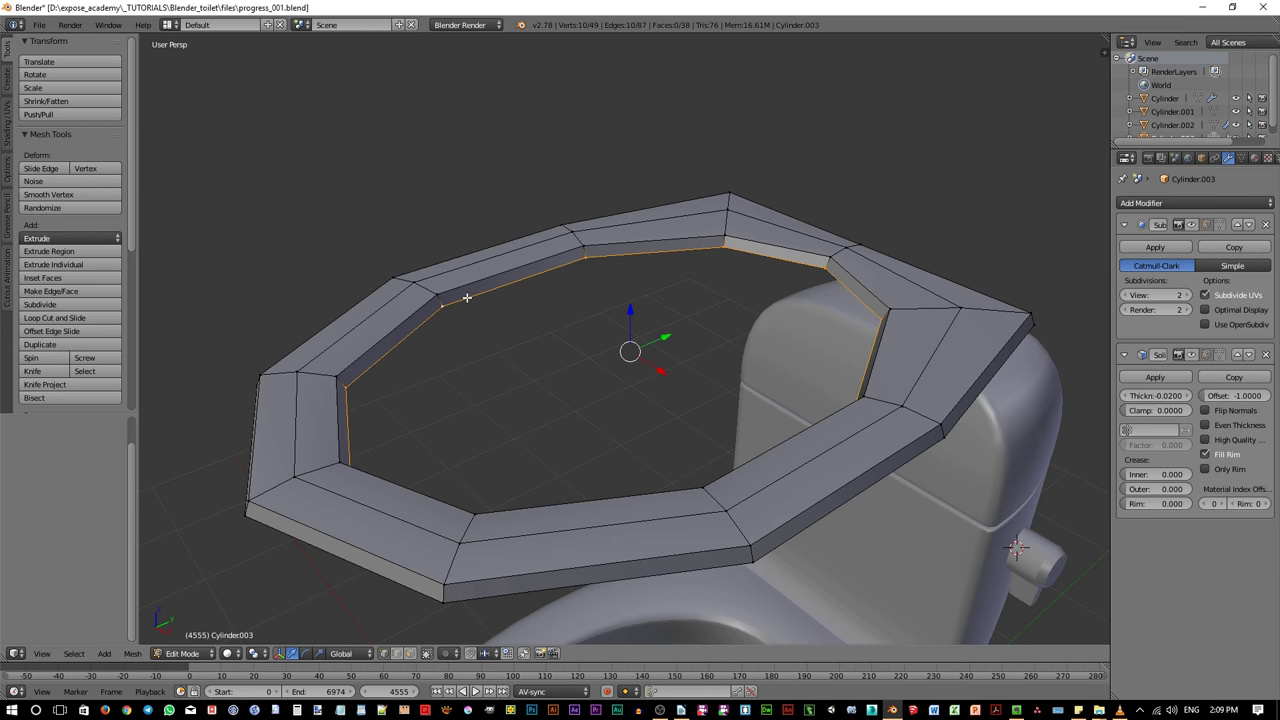
key("ctrl+KP_Add")
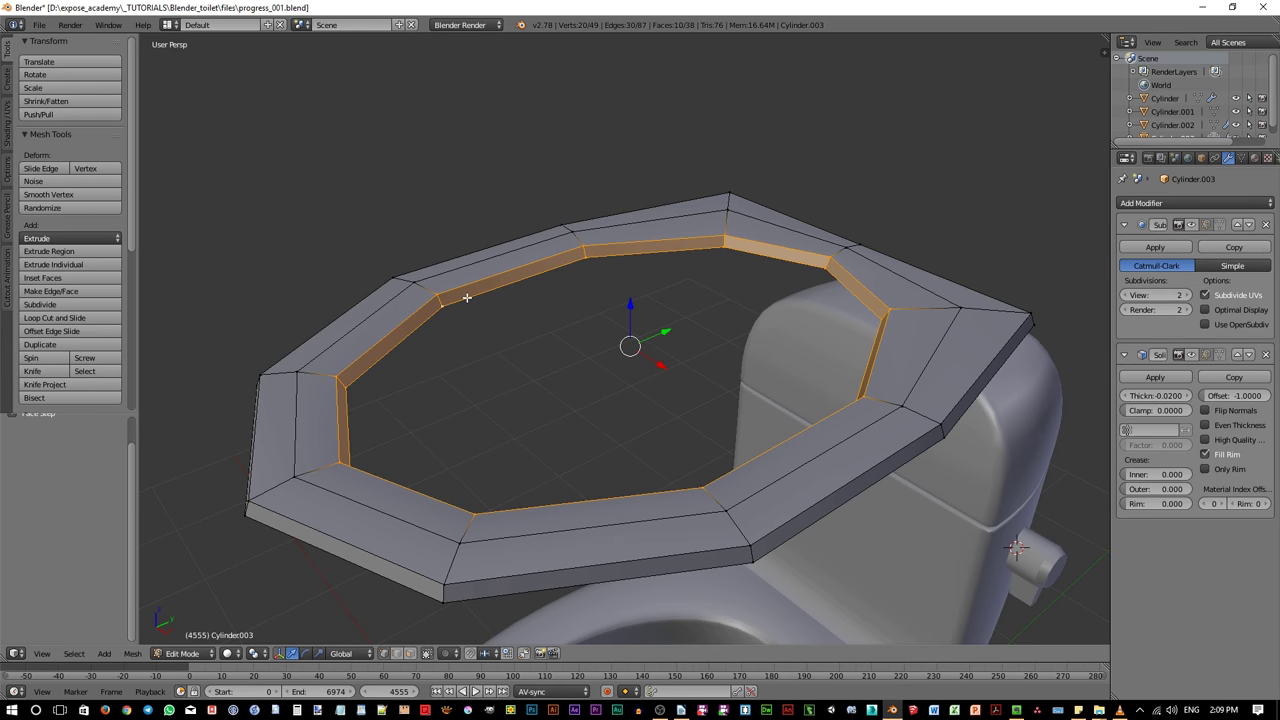
key("x")
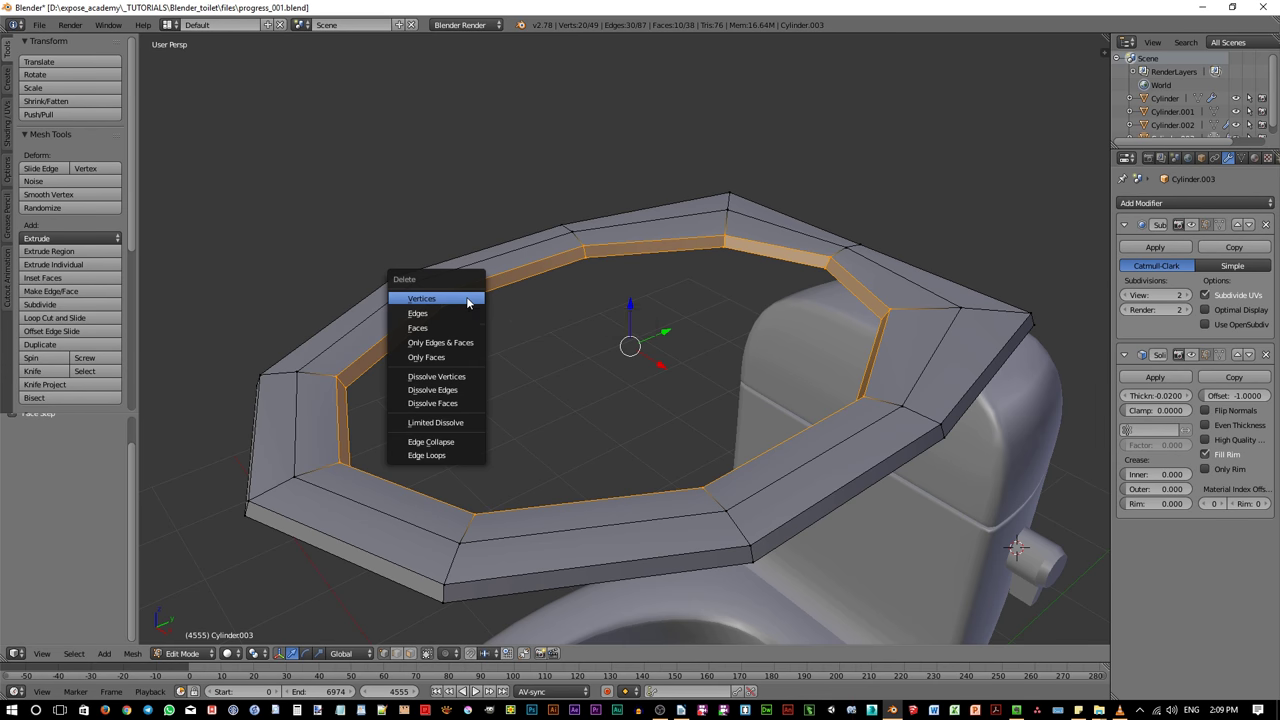
left_click(466, 297)
right_click(370, 316, "alt")
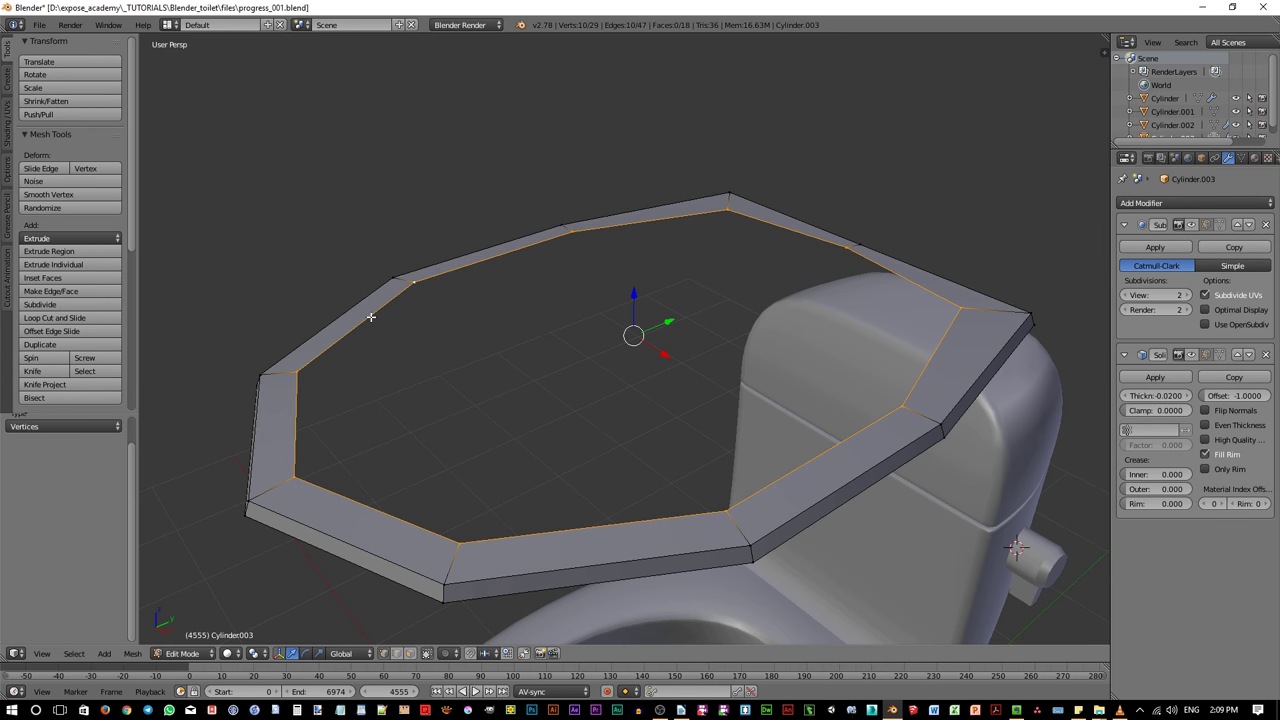
key("f")
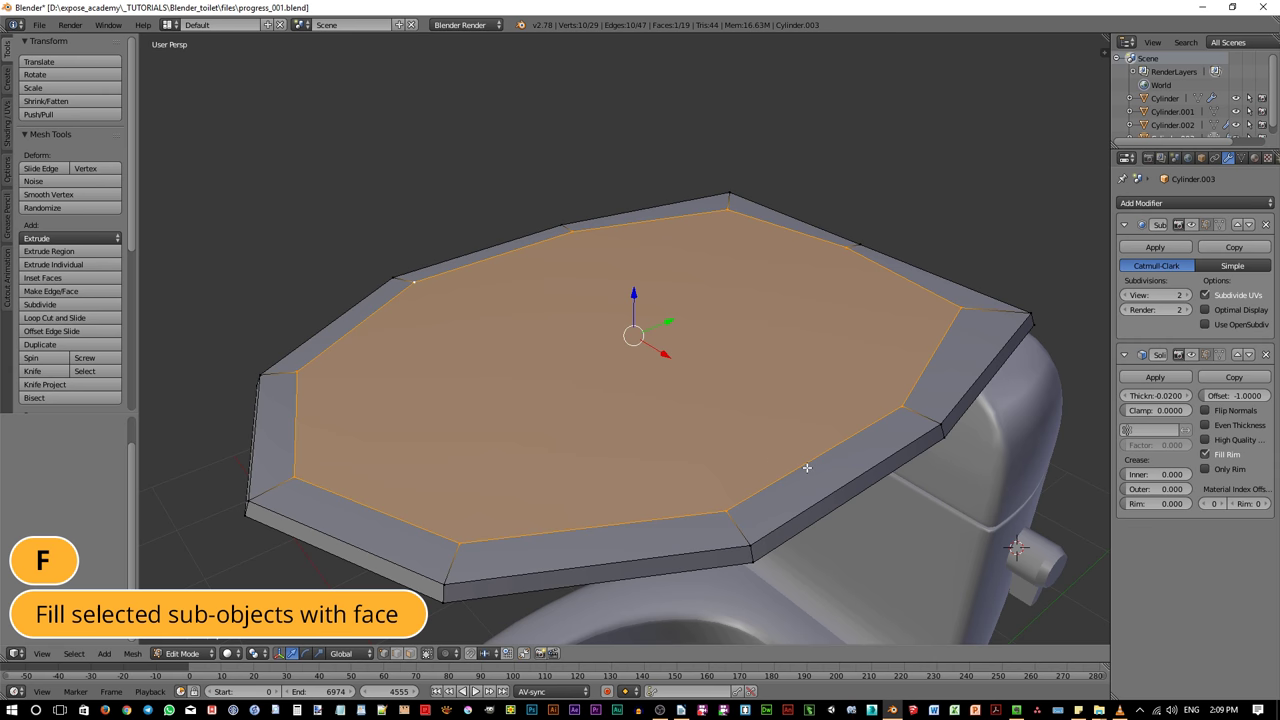
Inset the lid's centre face and raise it 0.019 along Z for a slightly domed top
key("i")
left_click(748, 448)
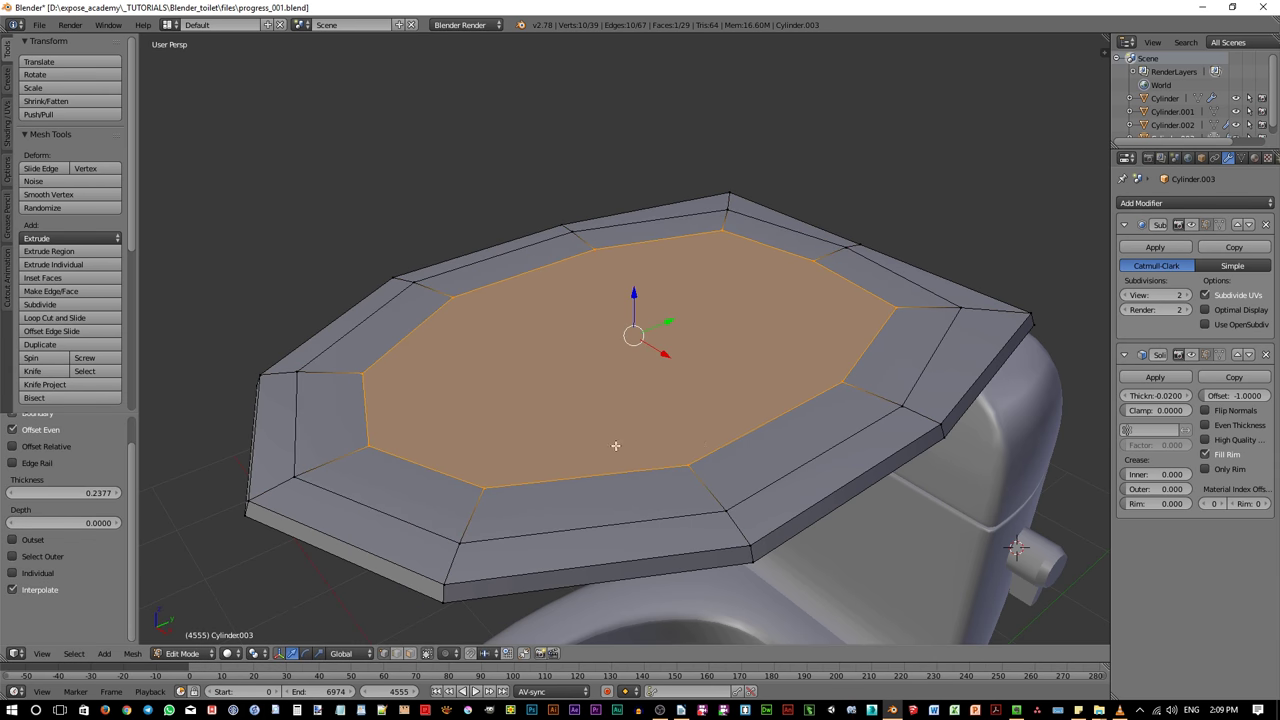
middle_click_drag(616, 446, 607, 413)
key("g")
key("z")
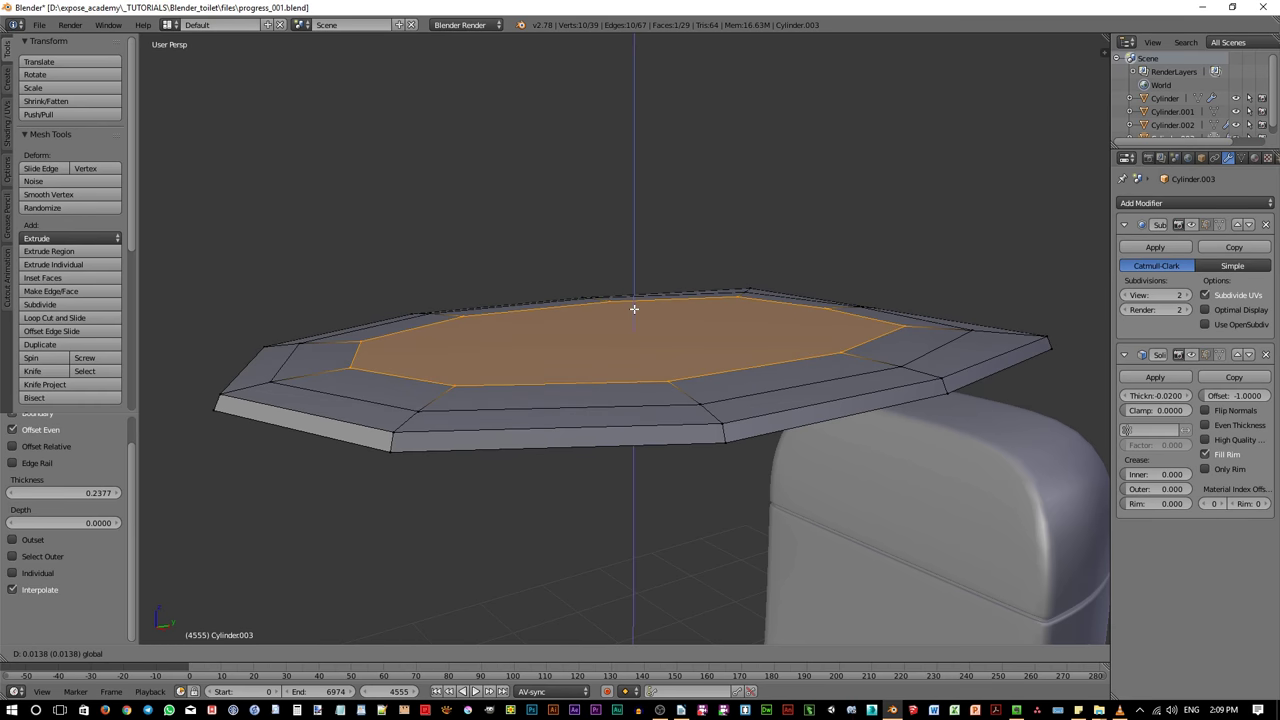
left_click(634, 307)
middle_click_drag(634, 307, 548, 402)
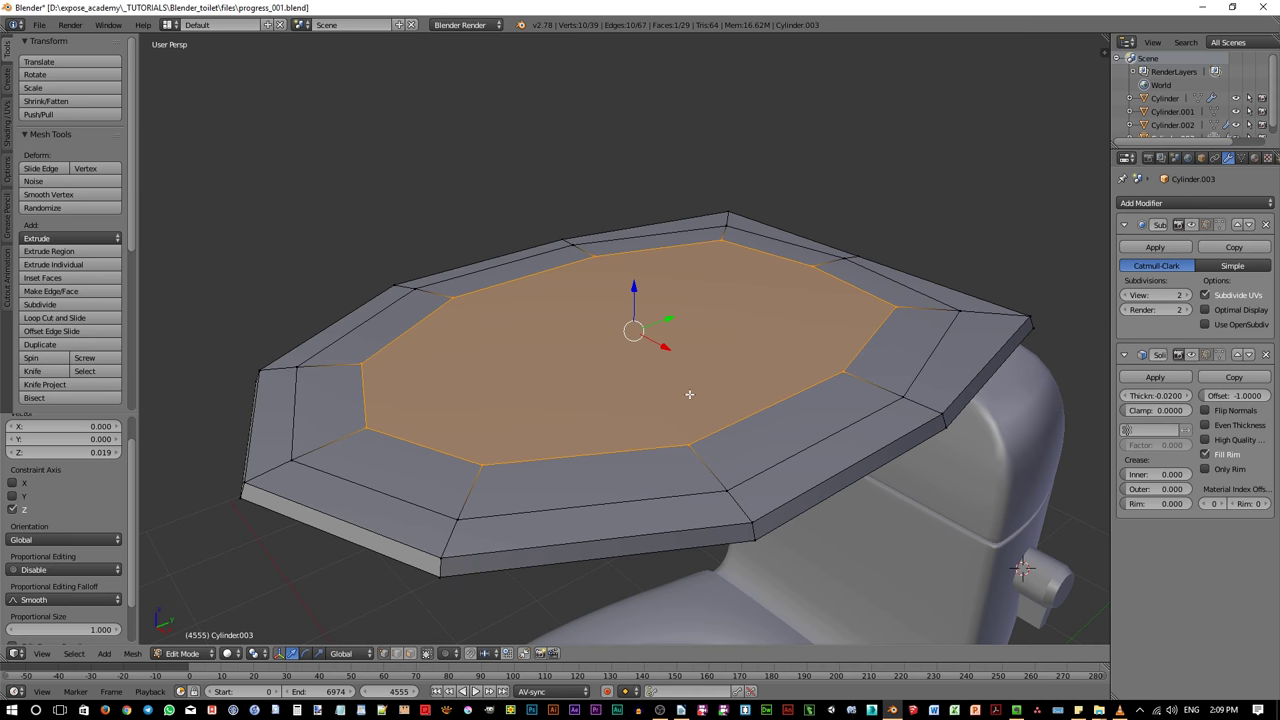
mouse_move(689, 394)
middle_mouse_down()
mouse_move(641, 400)
mouse_move(678, 400)
middle_mouse_up()
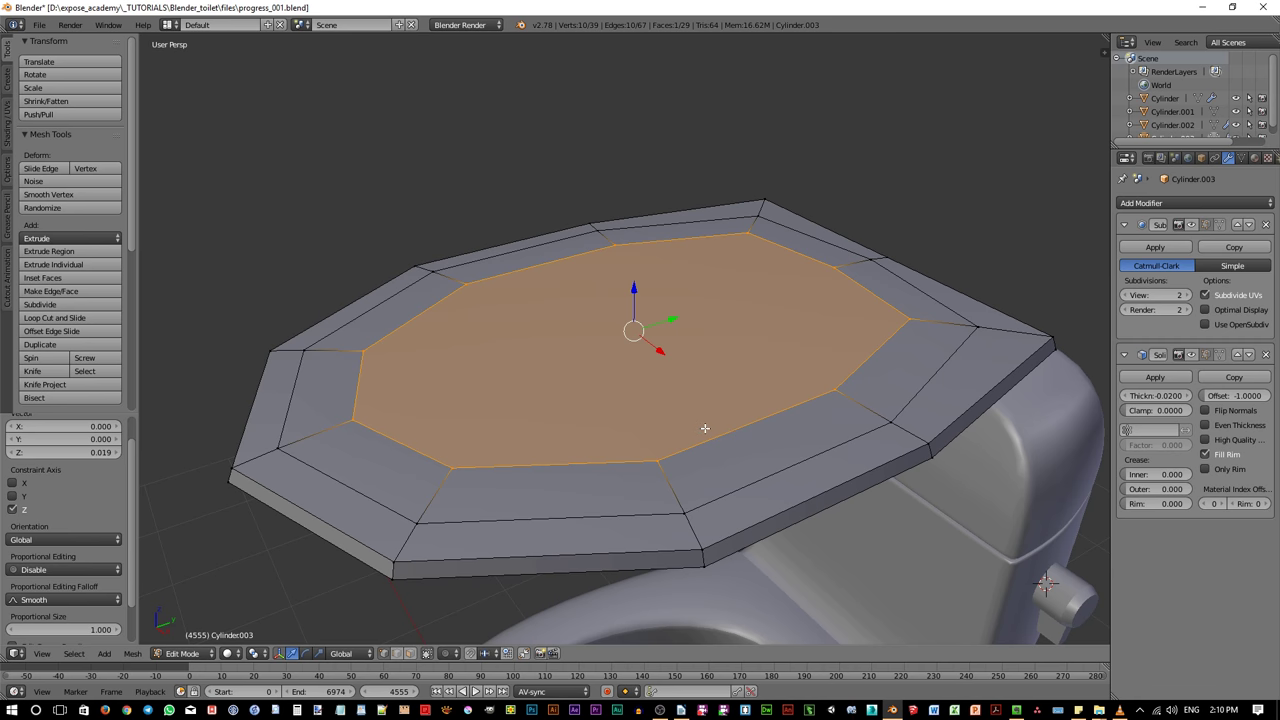
right_click(834, 389)
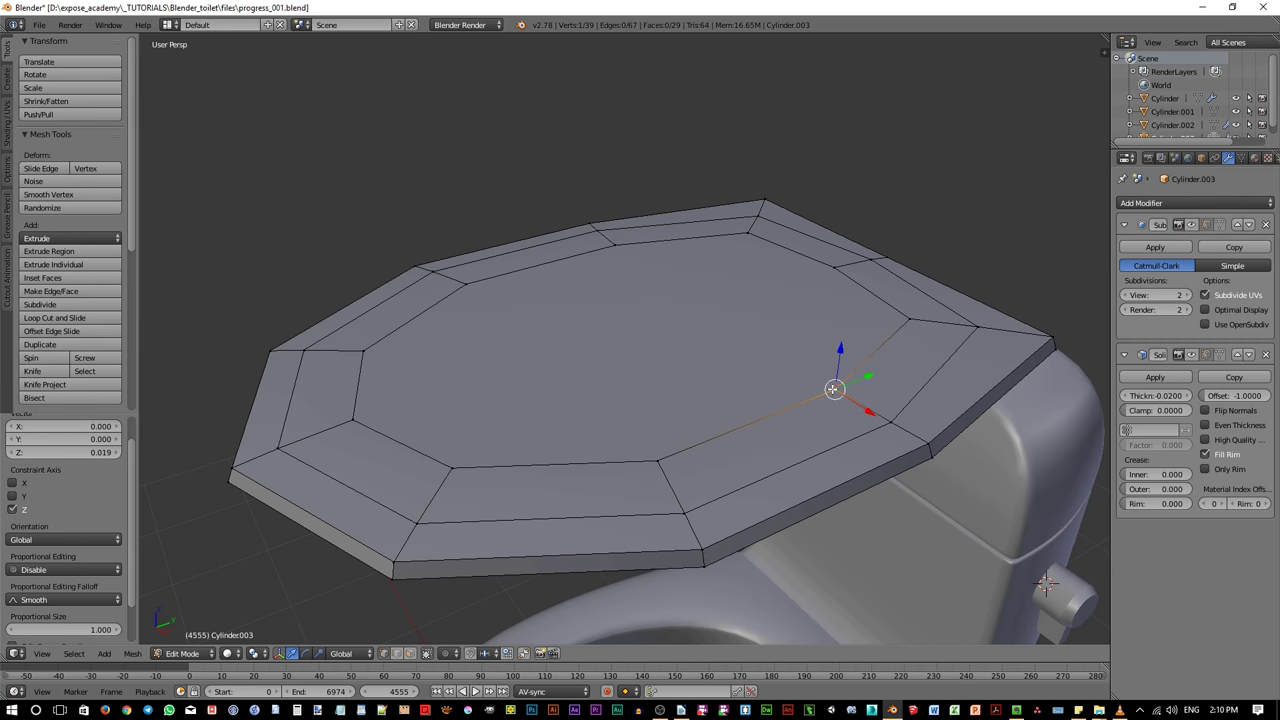
Join three pairs of opposite inset-edge vertices with J to split the lid's centre face
right_click(617, 248, "shift")
key("j")
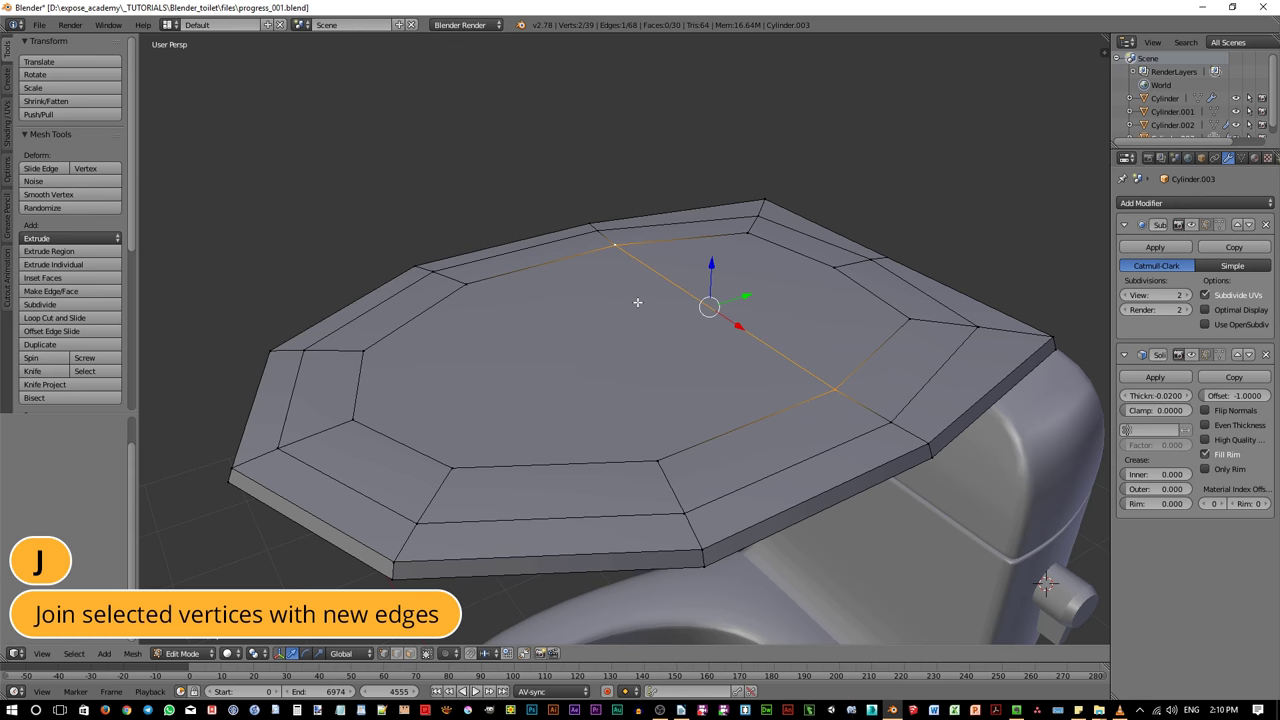
right_click(659, 461)
right_click(465, 287, "shift")
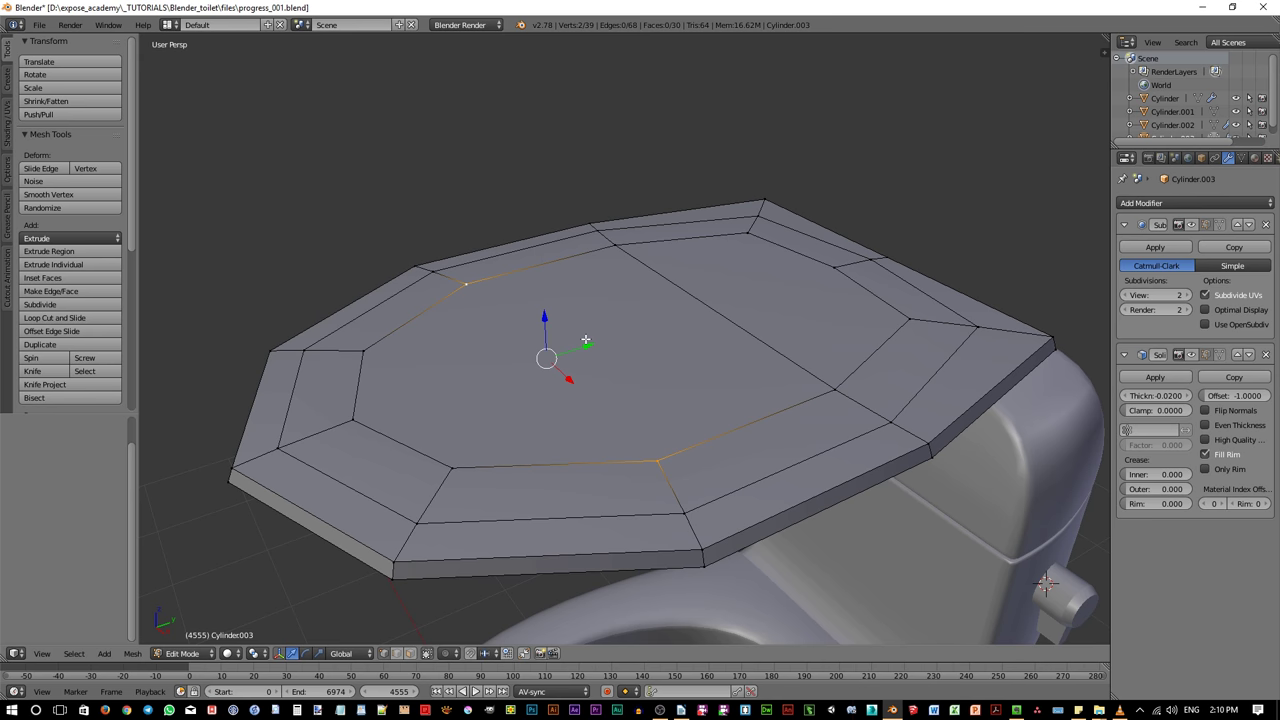
key("j")
right_click(353, 420)
right_click(833, 268, "shift")
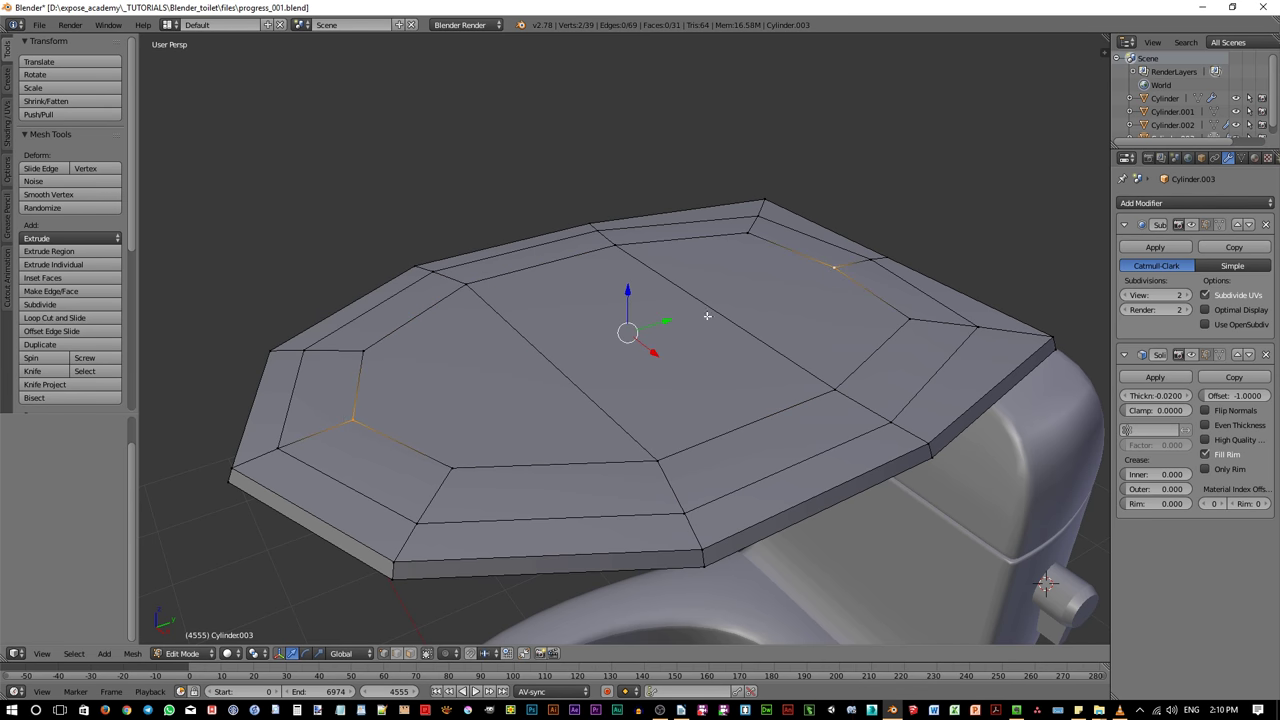
key("j")
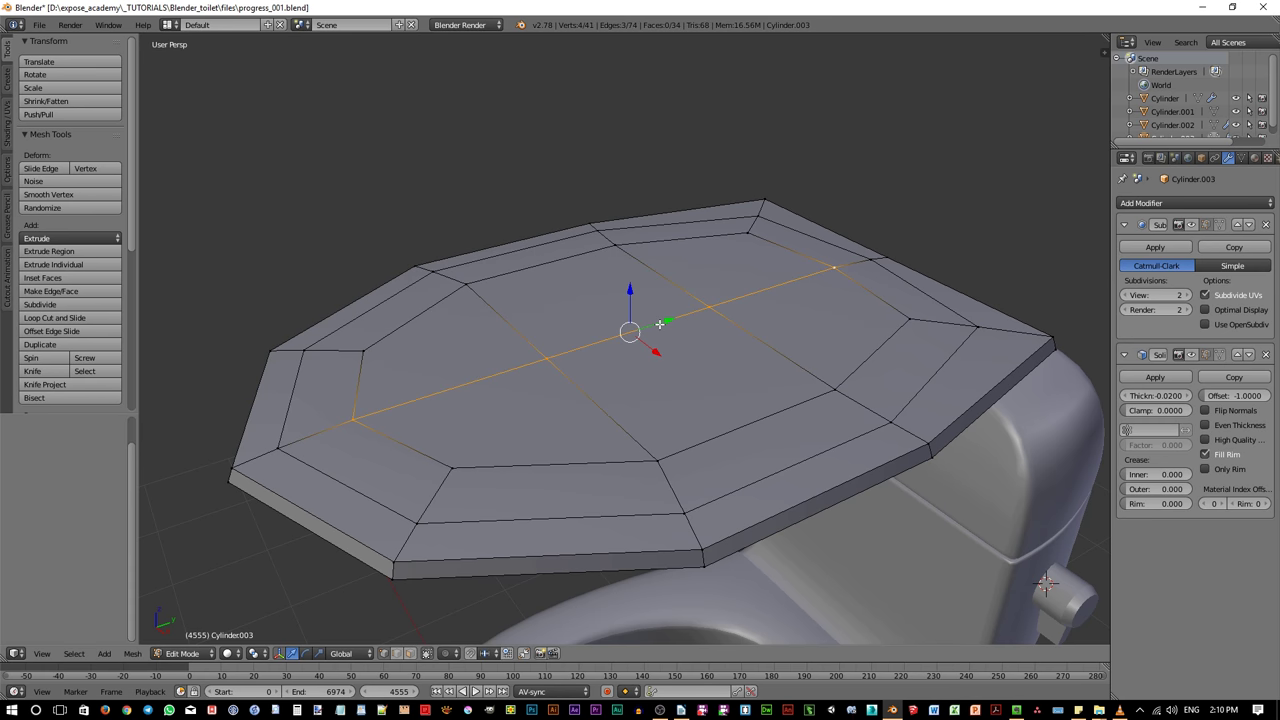
middle_click_drag(660, 323, 671, 411)
Show the Subdivision Surface and Solidify modifiers in Edit Mode, then return to Object Mode
left_click(1191, 225)
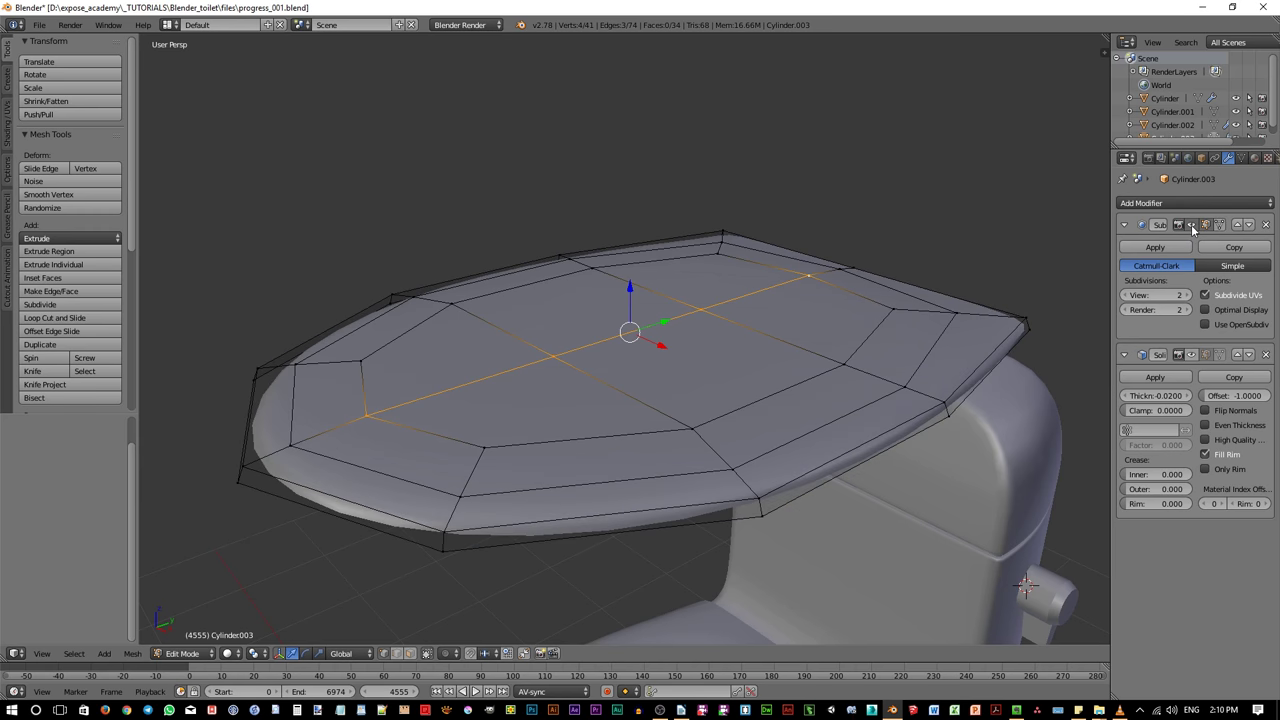
left_click(1191, 356)
middle_click_drag(900, 420, 600, 465)
key("Tab")
scroll(707, 454, "down", 2)
scroll(705, 480, "down", 3)
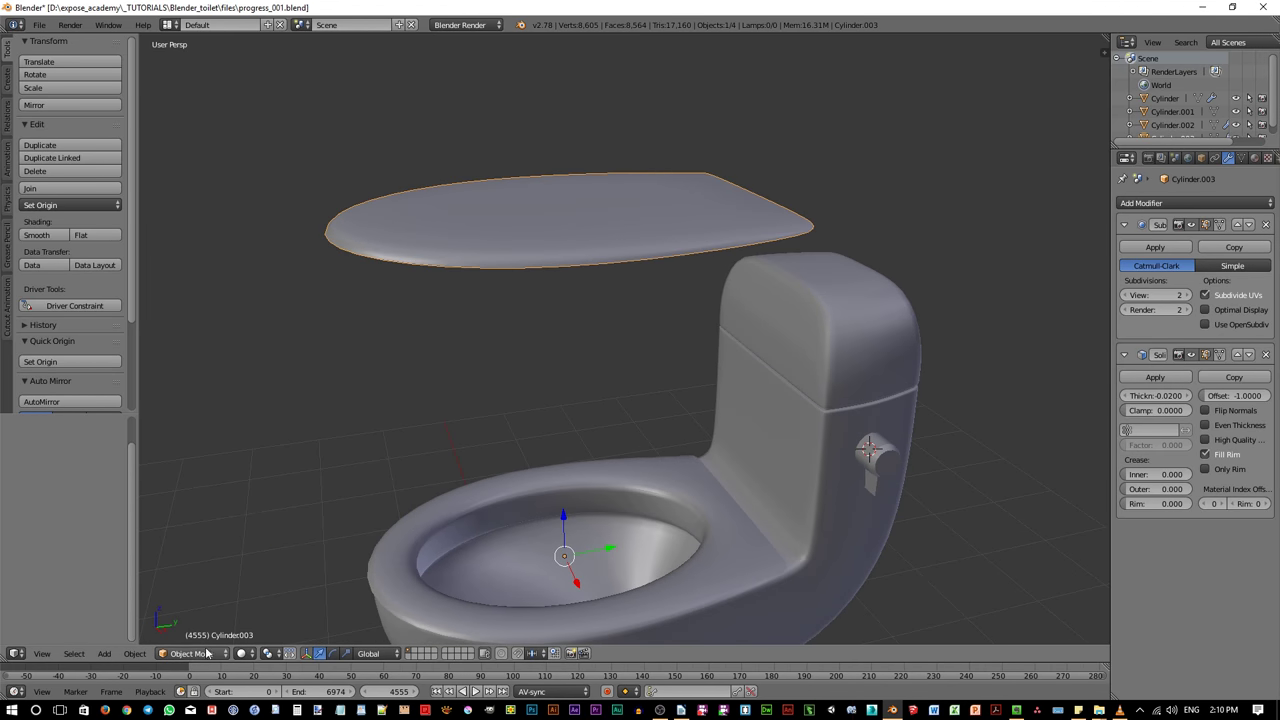
Rotate the lid -90° about the X axis
middle_click_drag(413, 463, 546, 400)
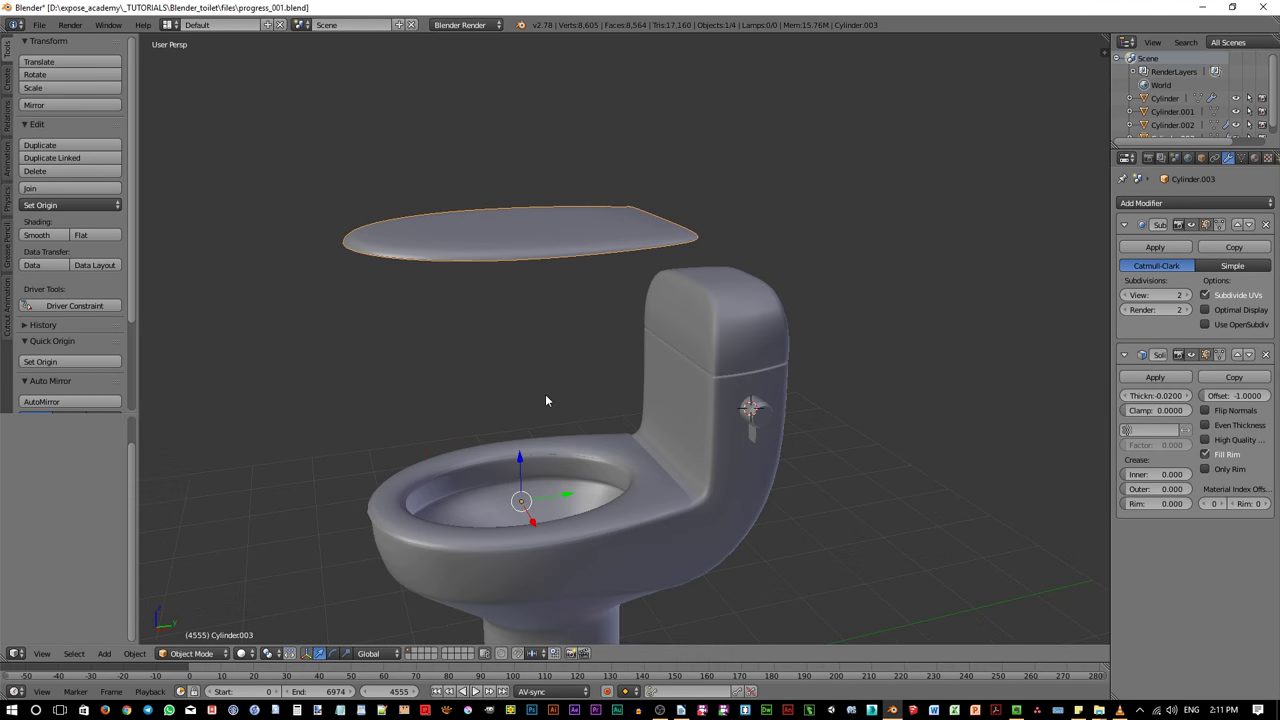
key("r")
type("x")
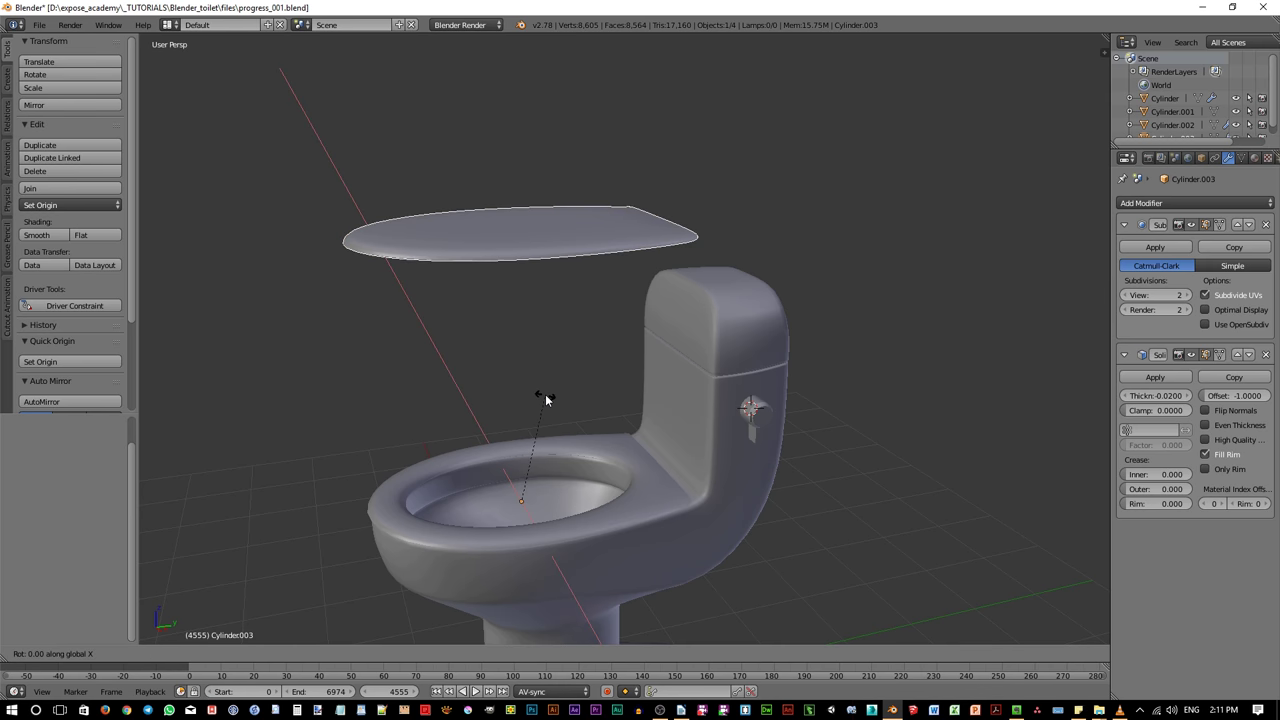
type("-90")
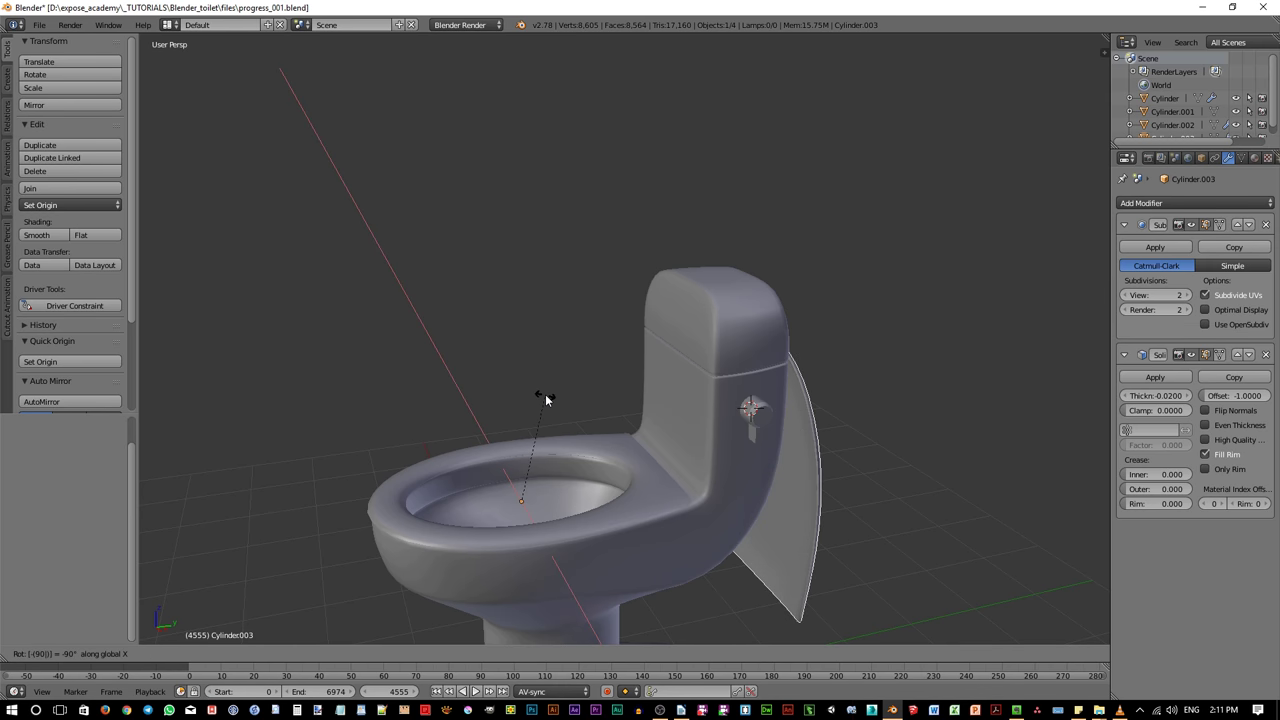
key("Return")
In Right view, move the rotated lid upright behind the seat against the tank
key("KP_3")
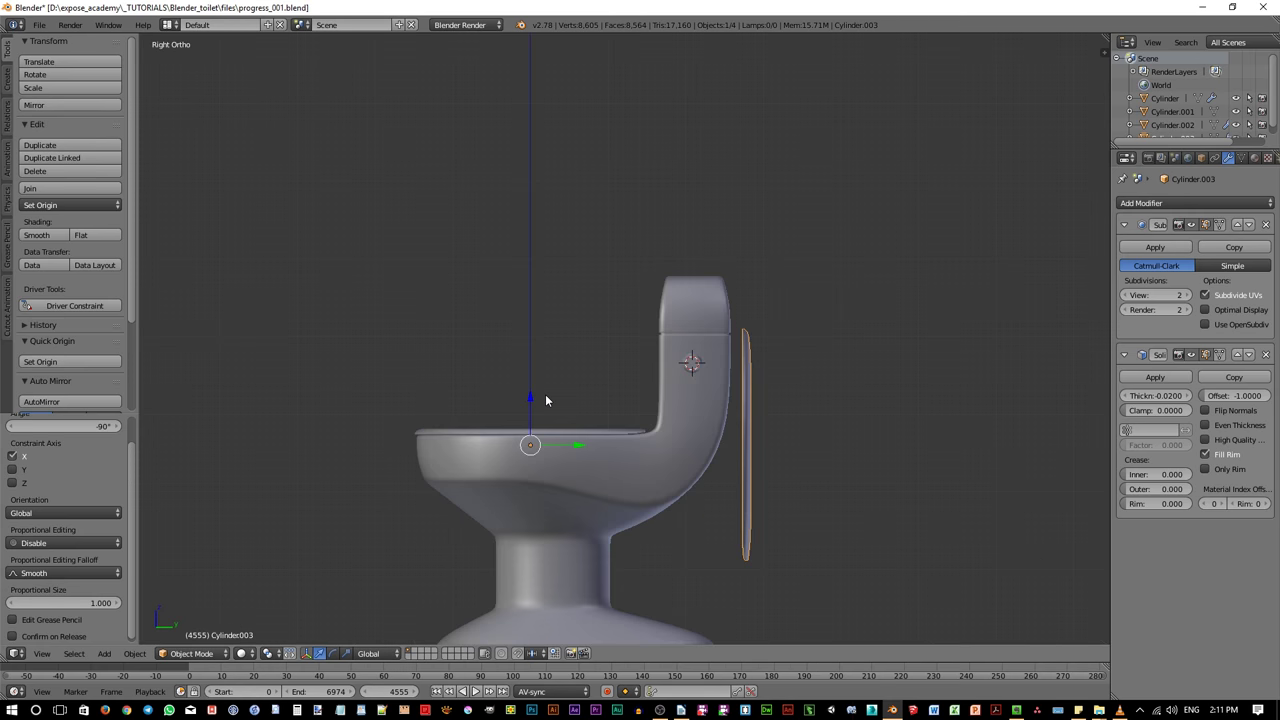
key("g")
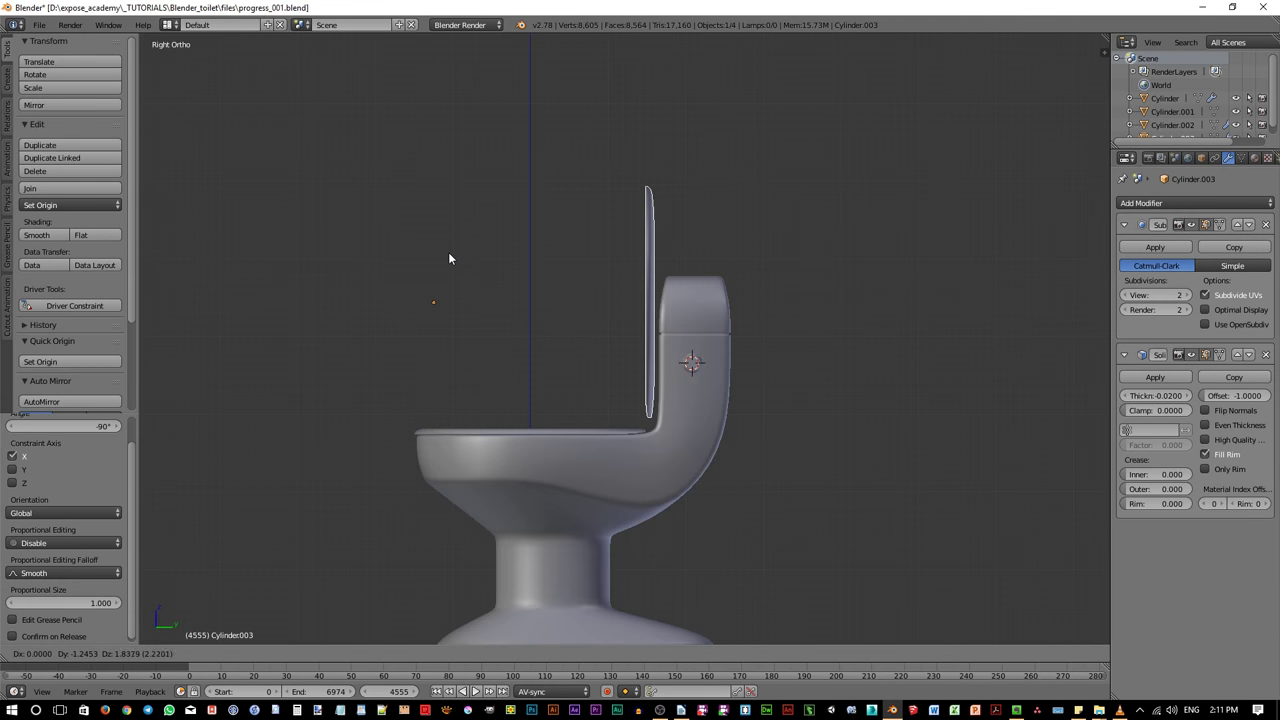
left_click(448, 265)
middle_click_drag(545, 430, 575, 450)
scroll(640, 490, "up", 2)
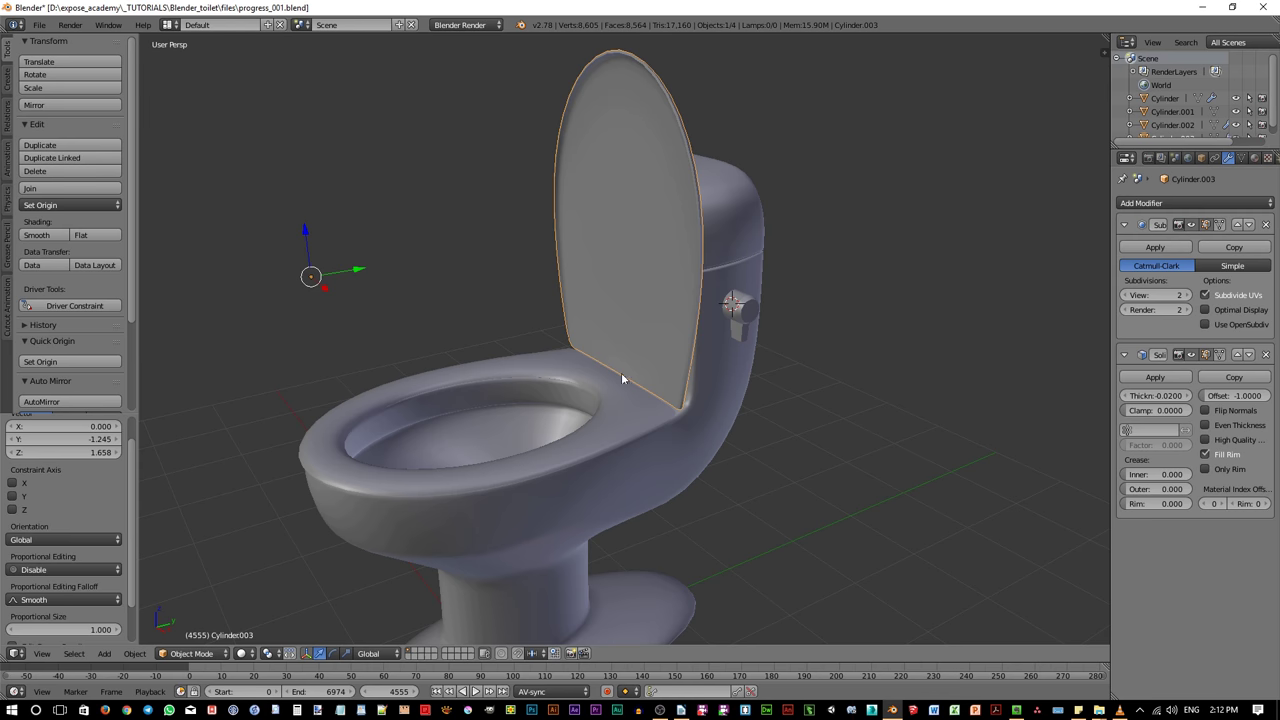
scroll(633, 488, "down", 3)
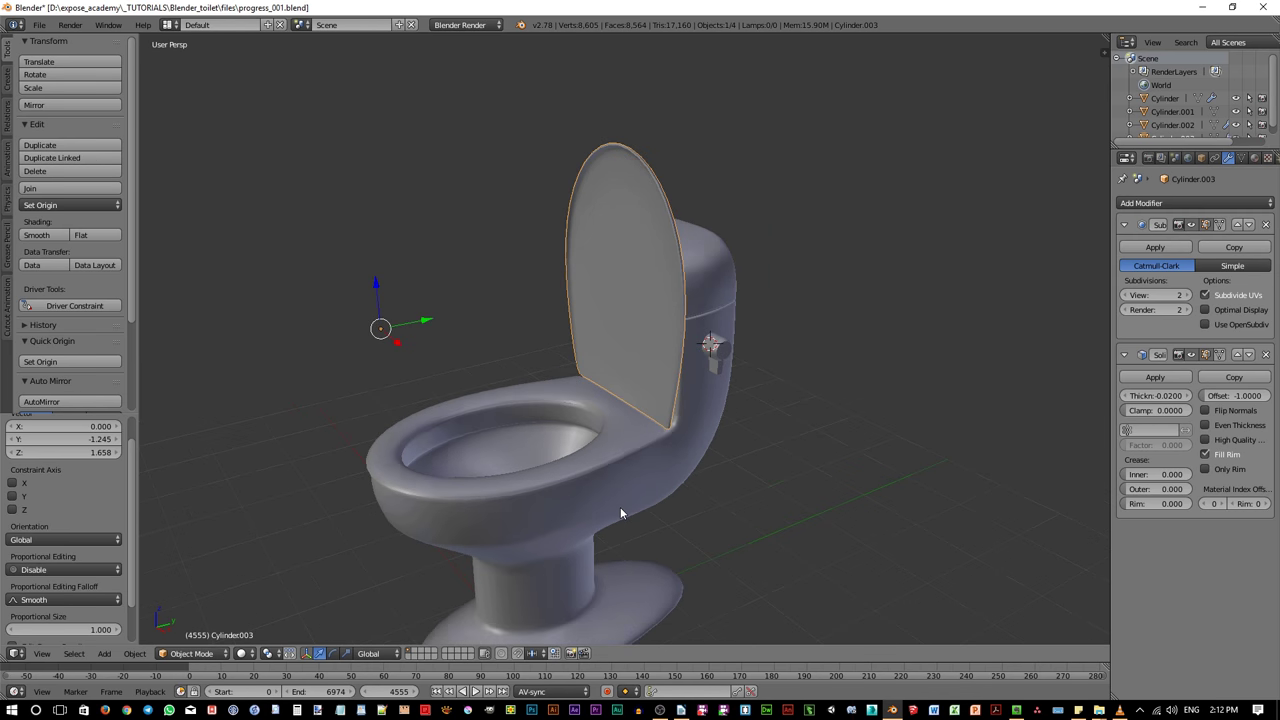
scroll(620, 507, "up", 3)
scroll(620, 507, "down", 2)
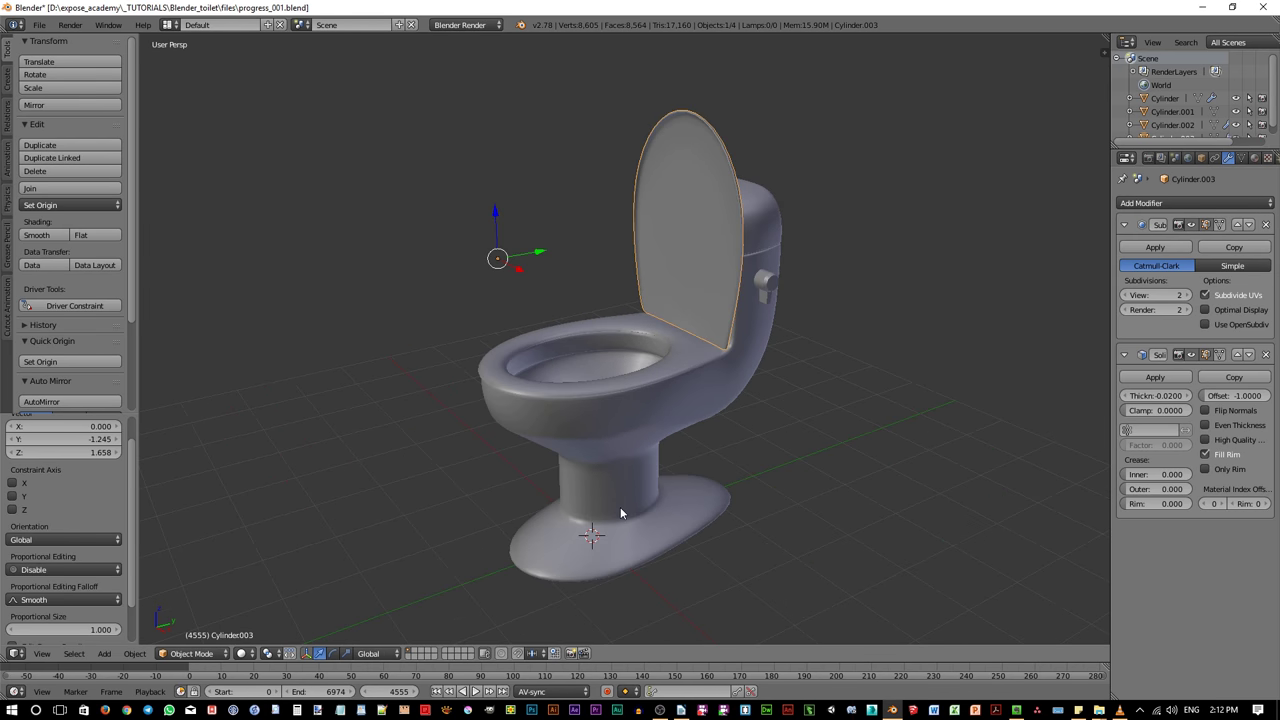
Place the 3D cursor at the toilet base and add a 20-vertex cylinder (radius 0.130, depth 0.500)
left_click(592, 535)
key("shift+a")
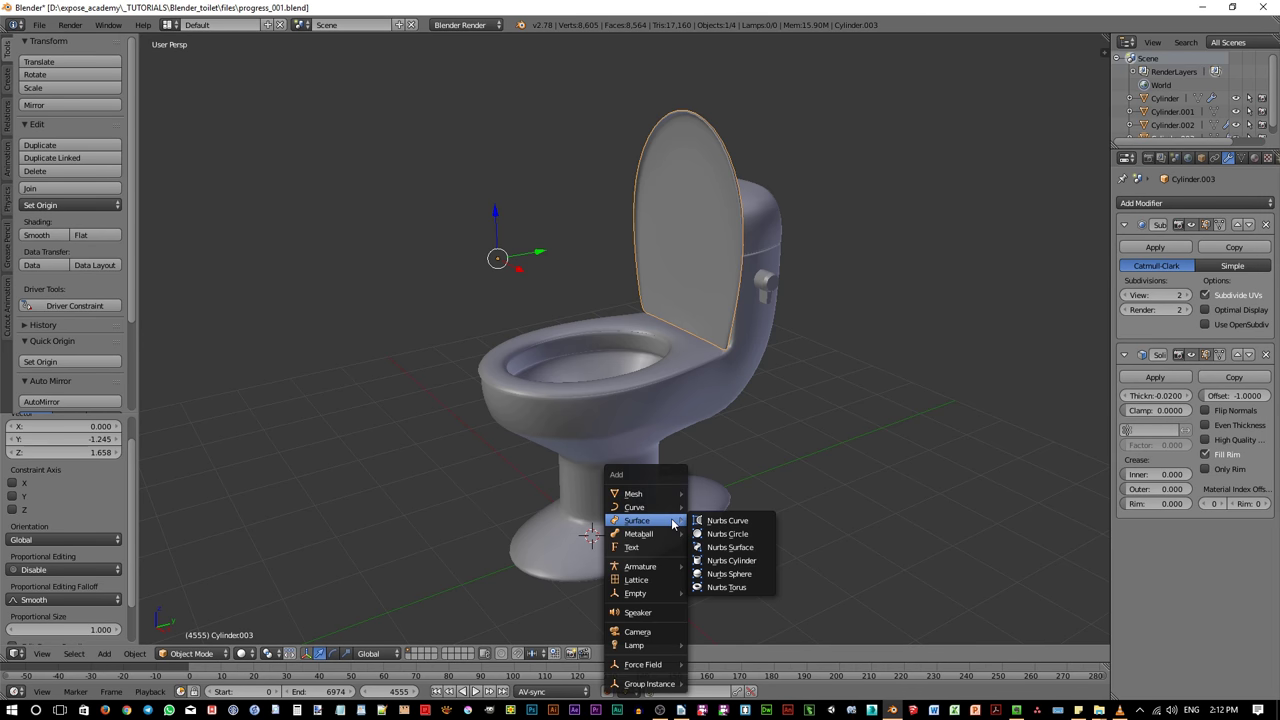
left_click(707, 561)
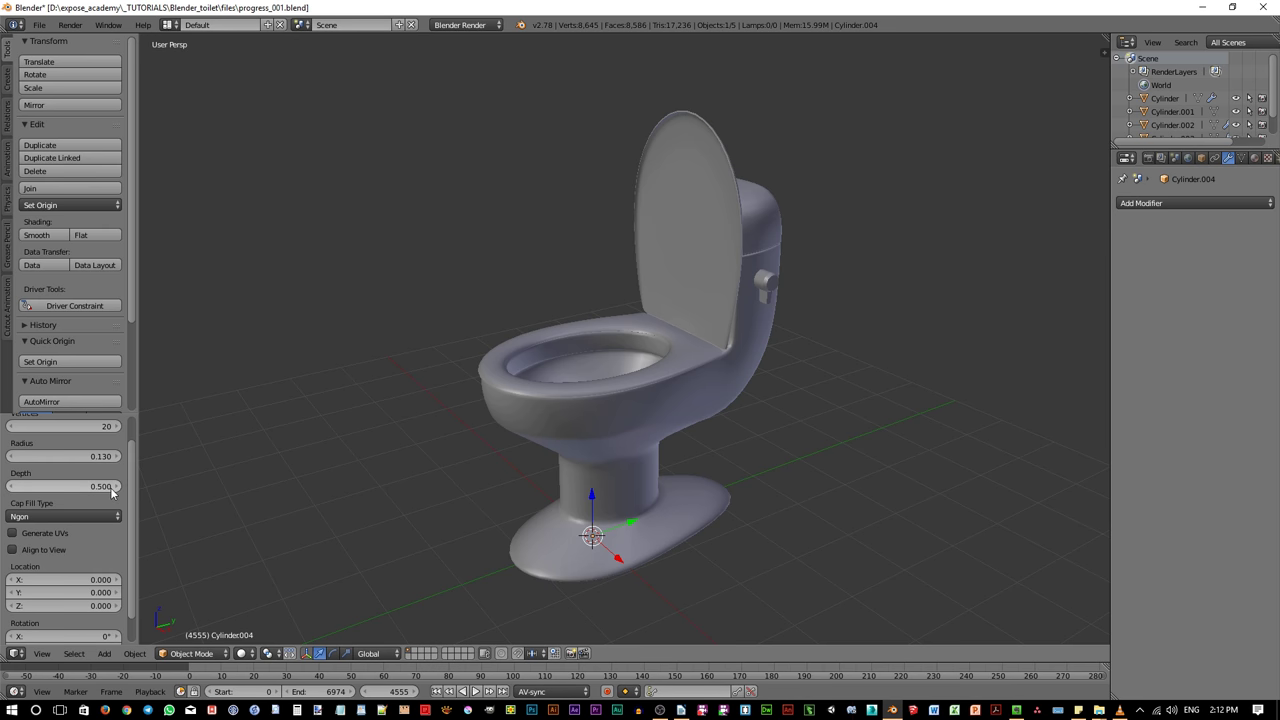
scroll(133, 480, "up", 1)
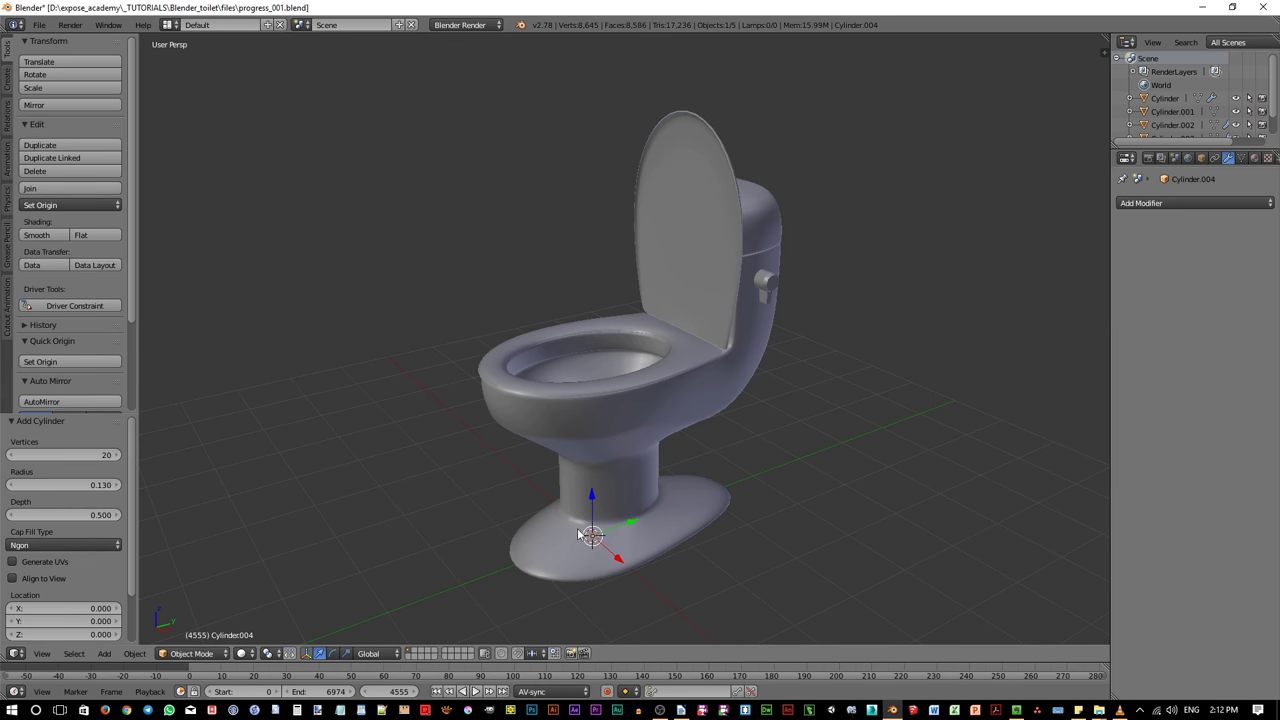
Raise the cylinder along Z to seat height and rotate it 90° about Y
key("g")
key("z")
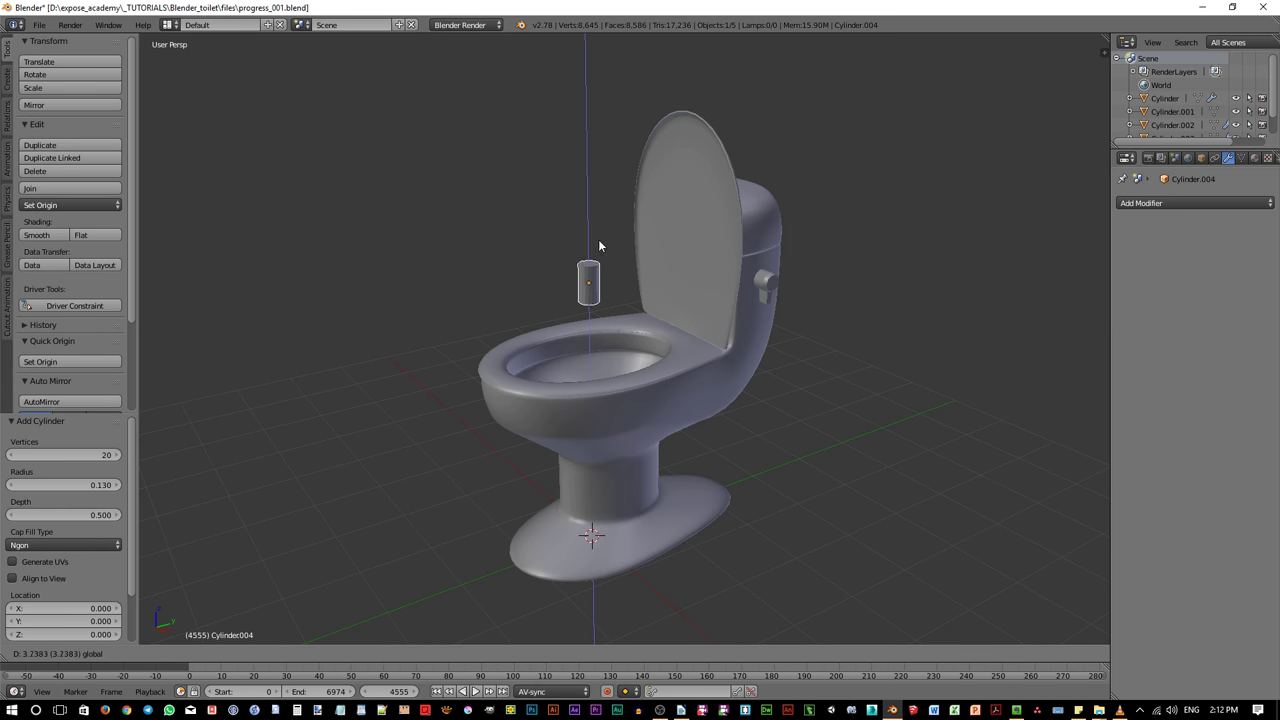
left_click(651, 260)
scroll(651, 260, "up", 2)
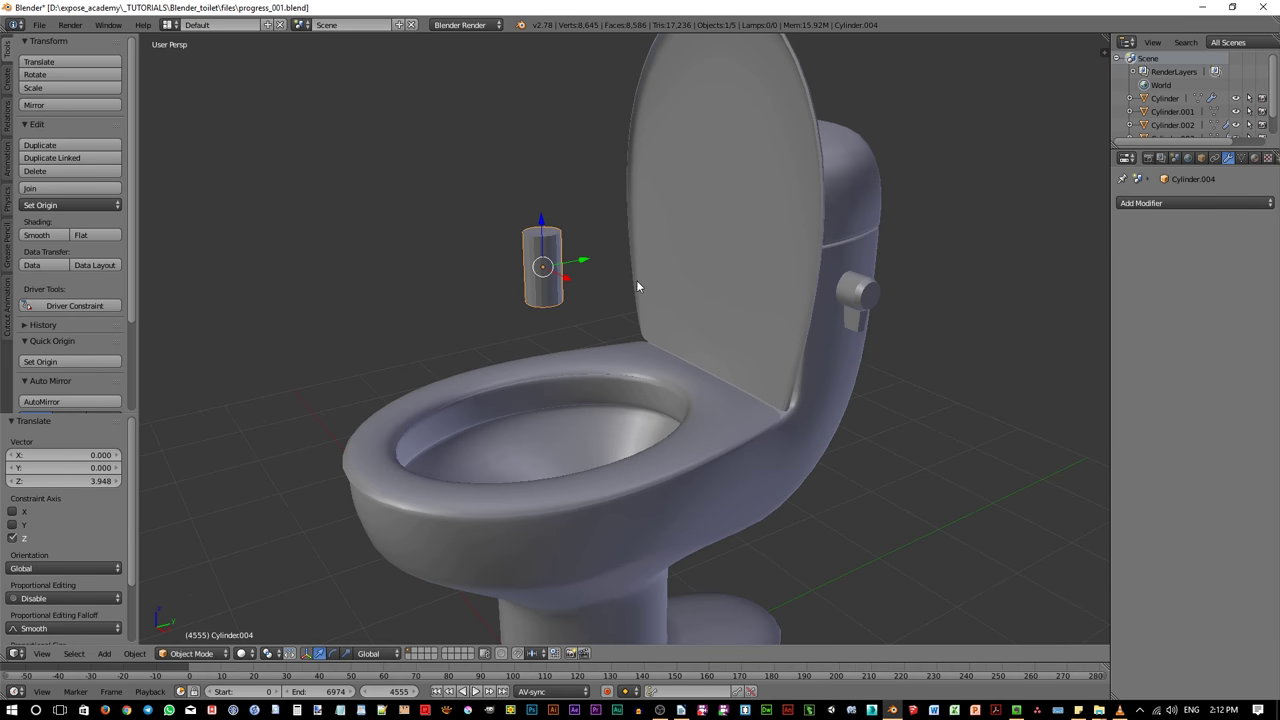
type("r")
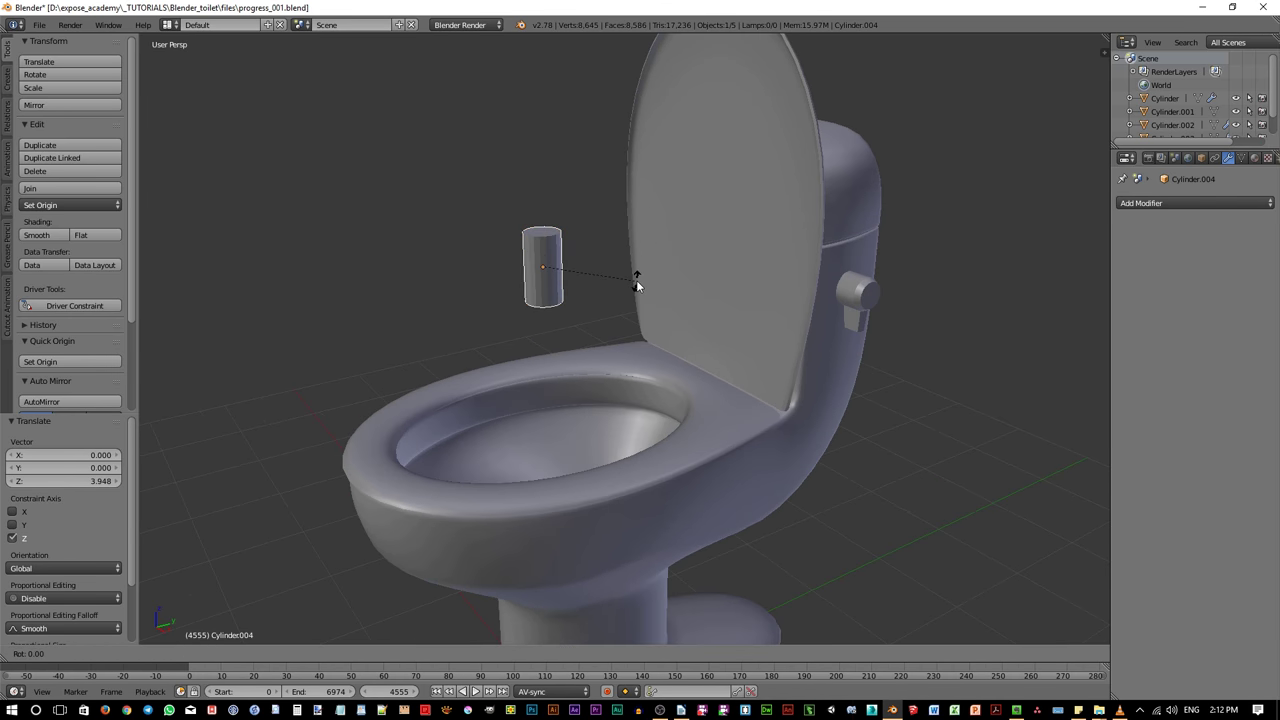
type("y90")
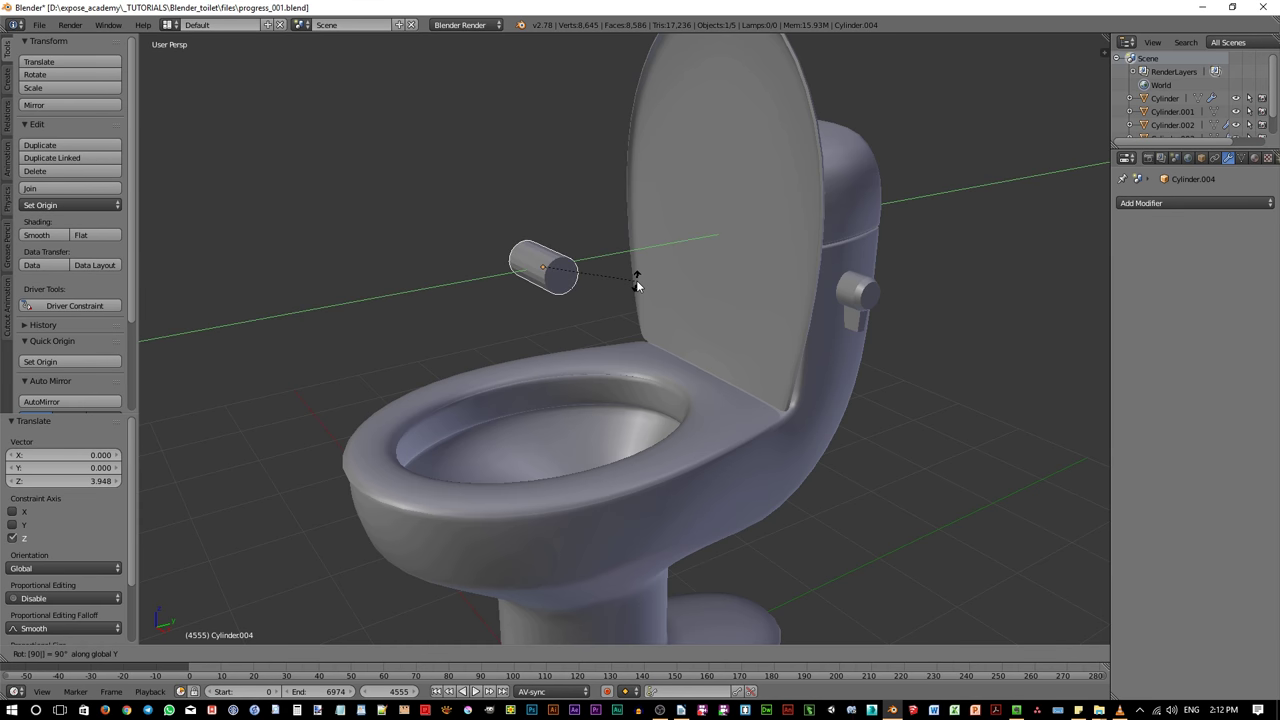
key("Return")
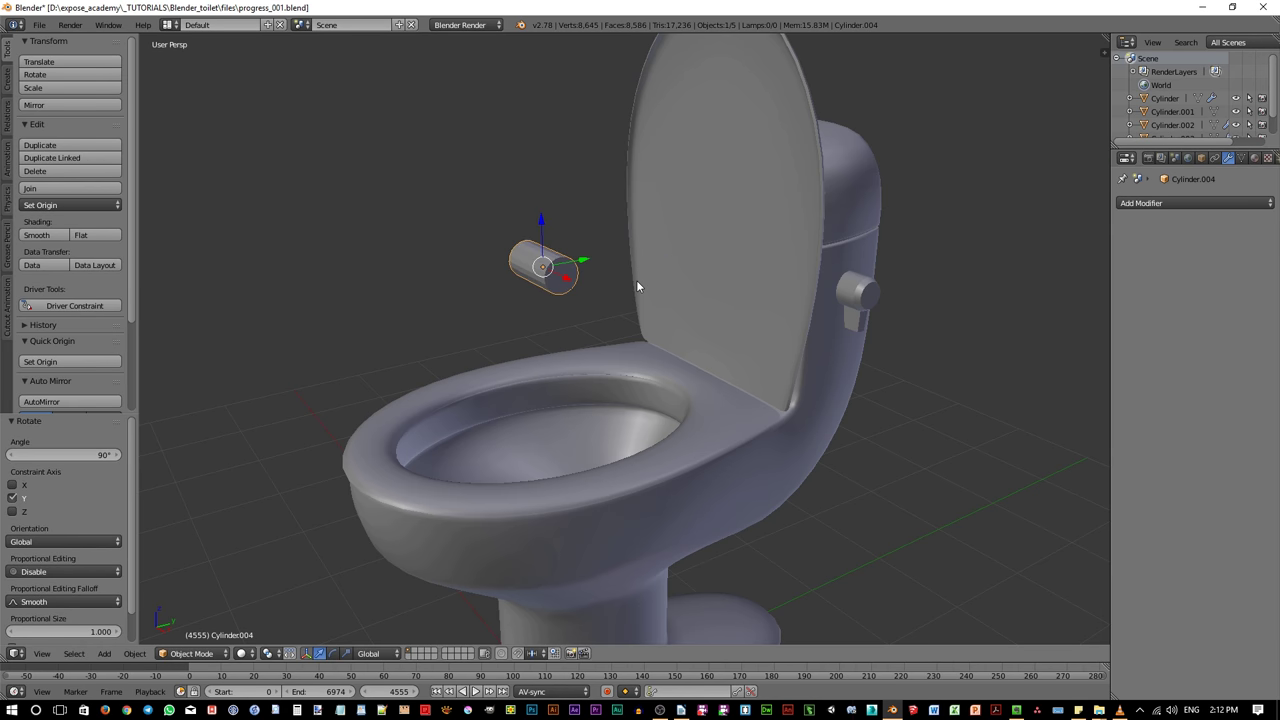
In Right view, move the sideways cylinder to the seat's back edge below the lid
middle_click_drag(637, 346, 598, 347)
key("KP_3")
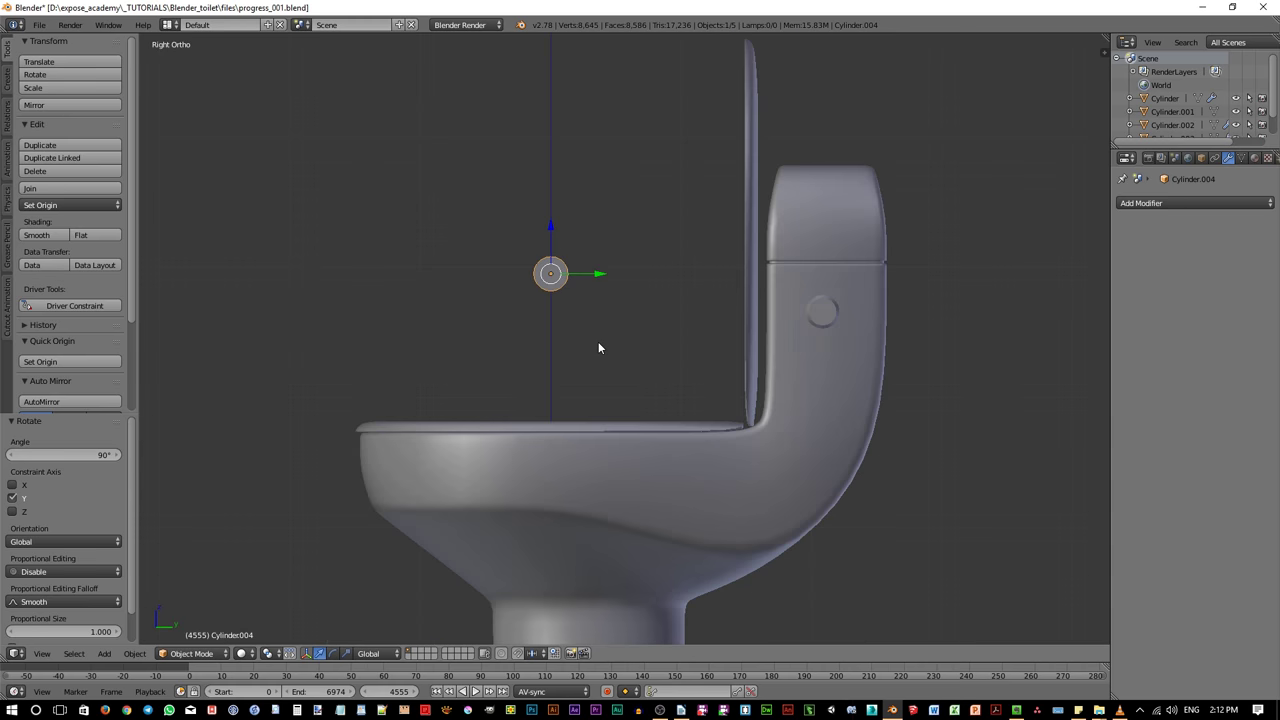
key("g")
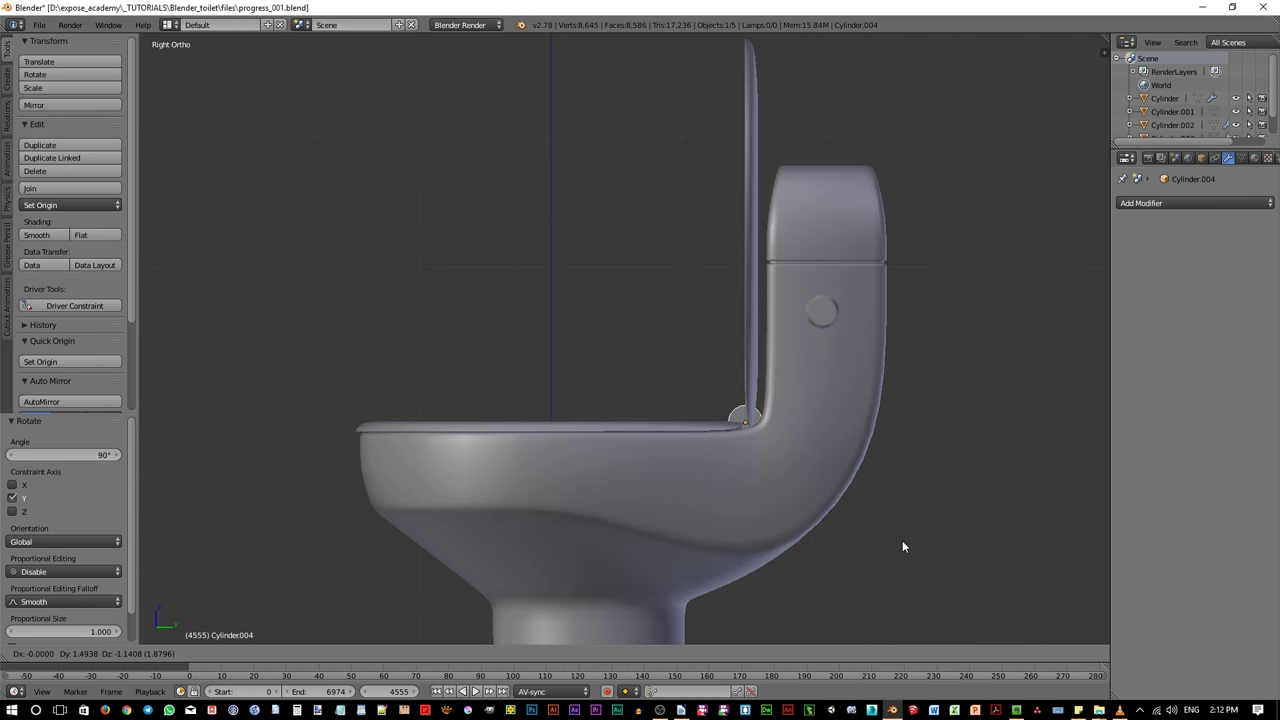
left_click(903, 542)
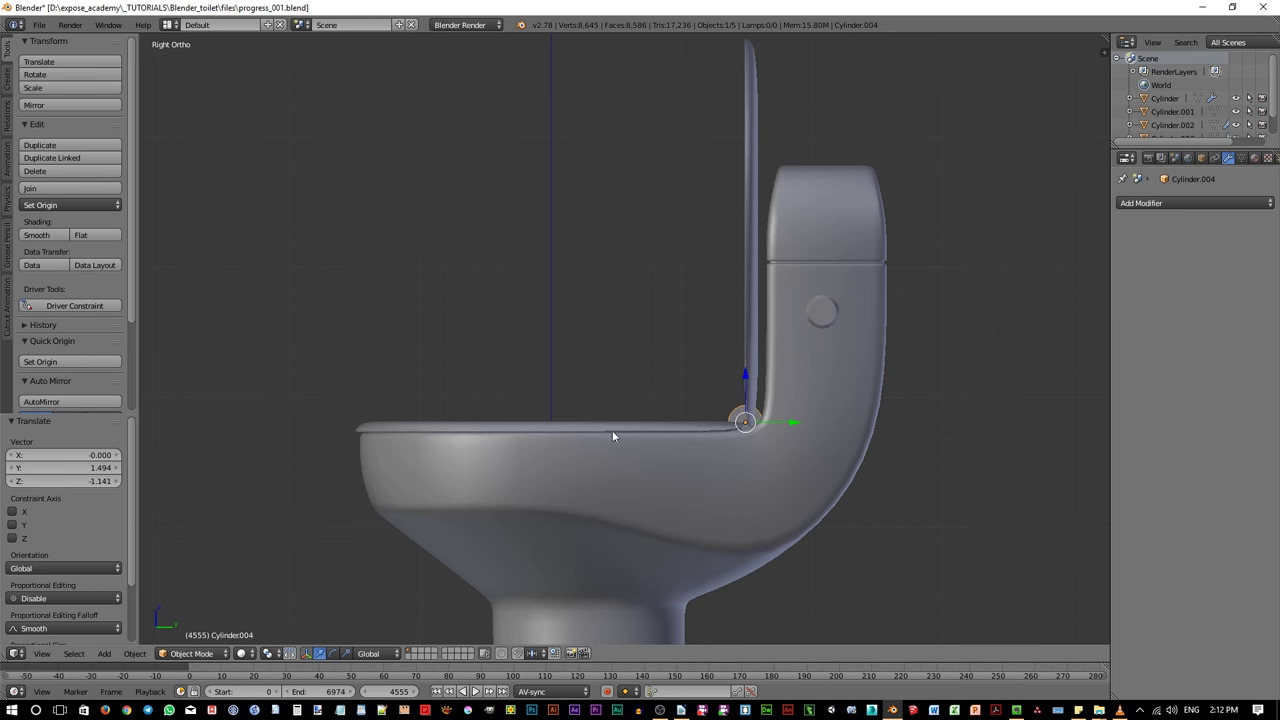
middle_click_drag(613, 436, 688, 466)
scroll(740, 455, "up", 5)
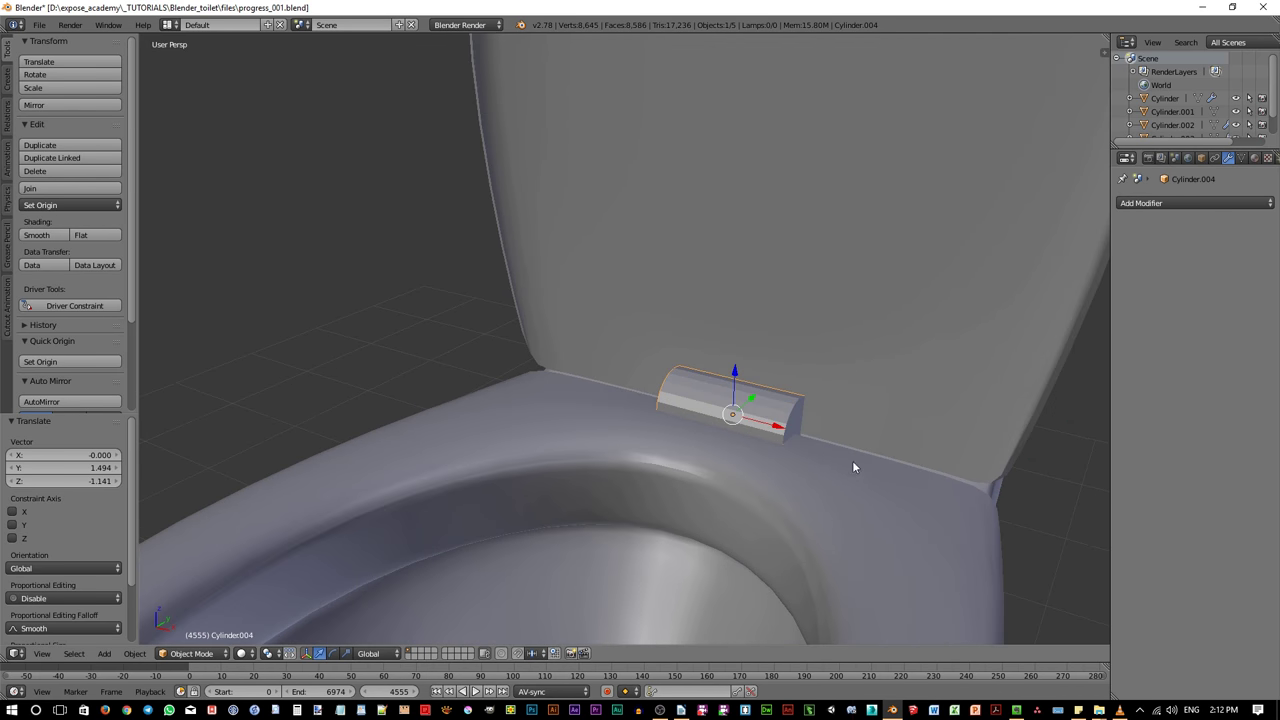
In Edit Mode, scale the hinge cylinder down to 0.6
middle_click_drag(852, 461, 818, 461)
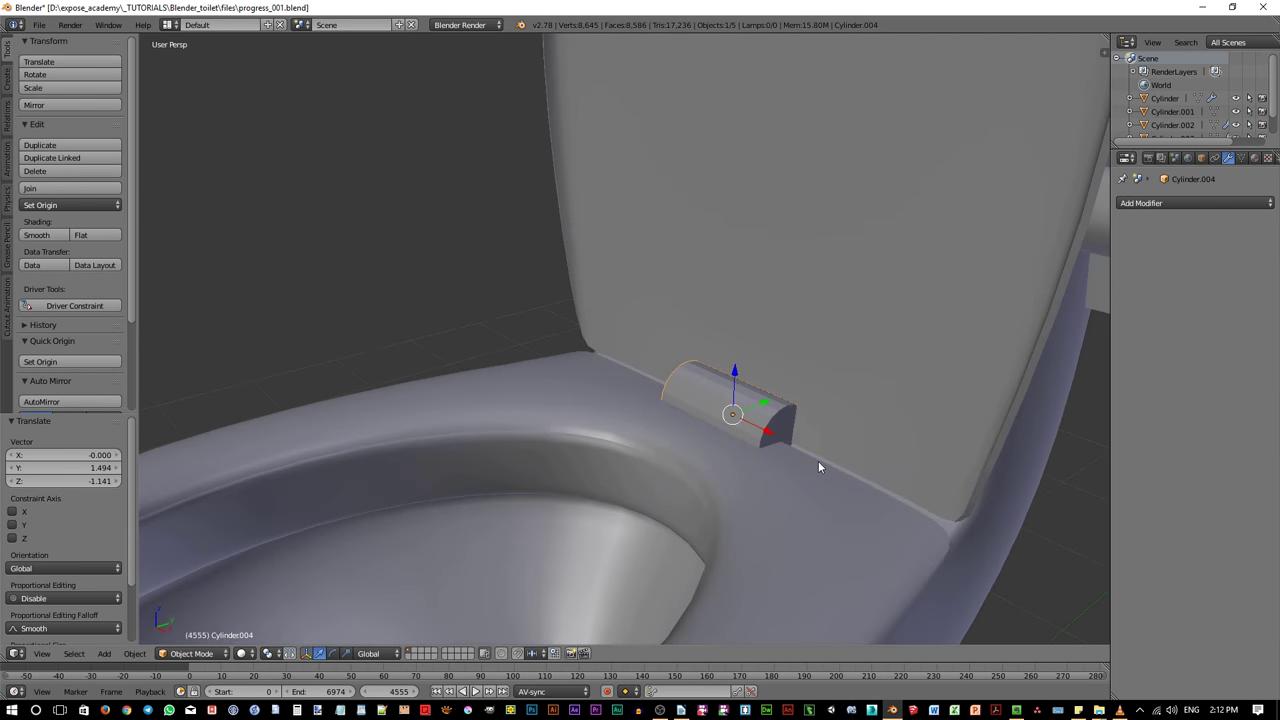
key("Tab")
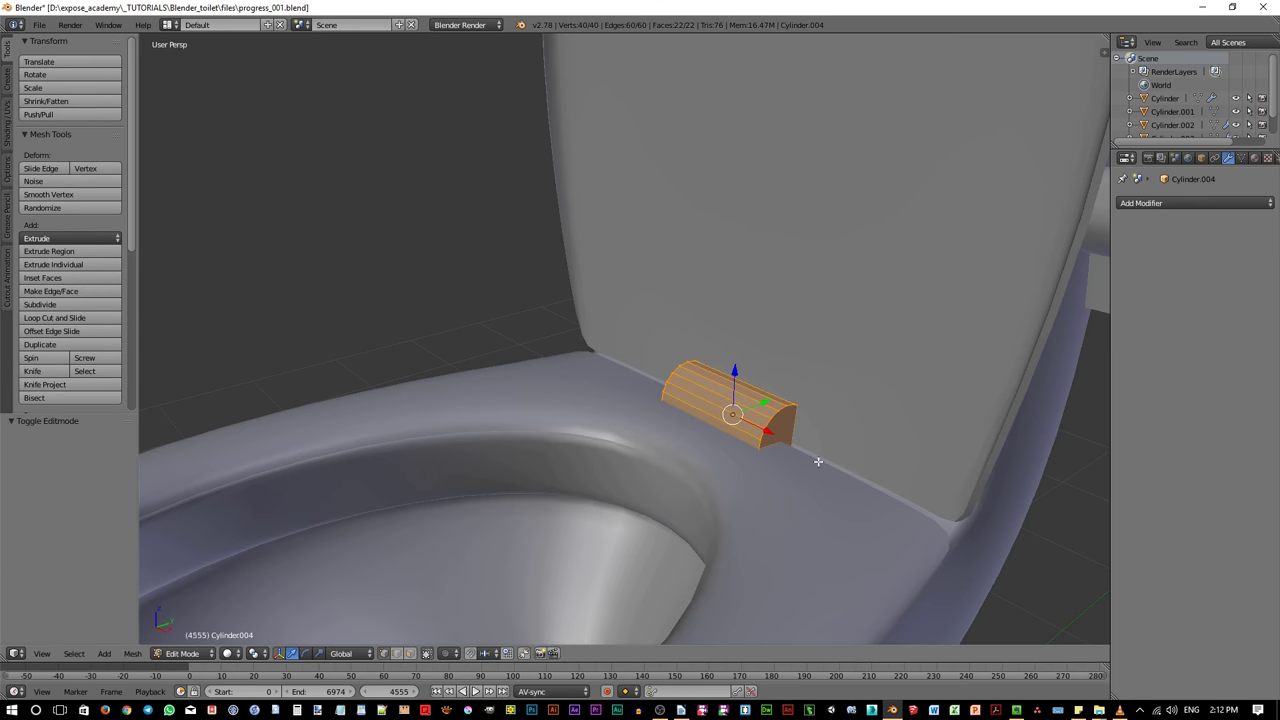
type("s0.6")
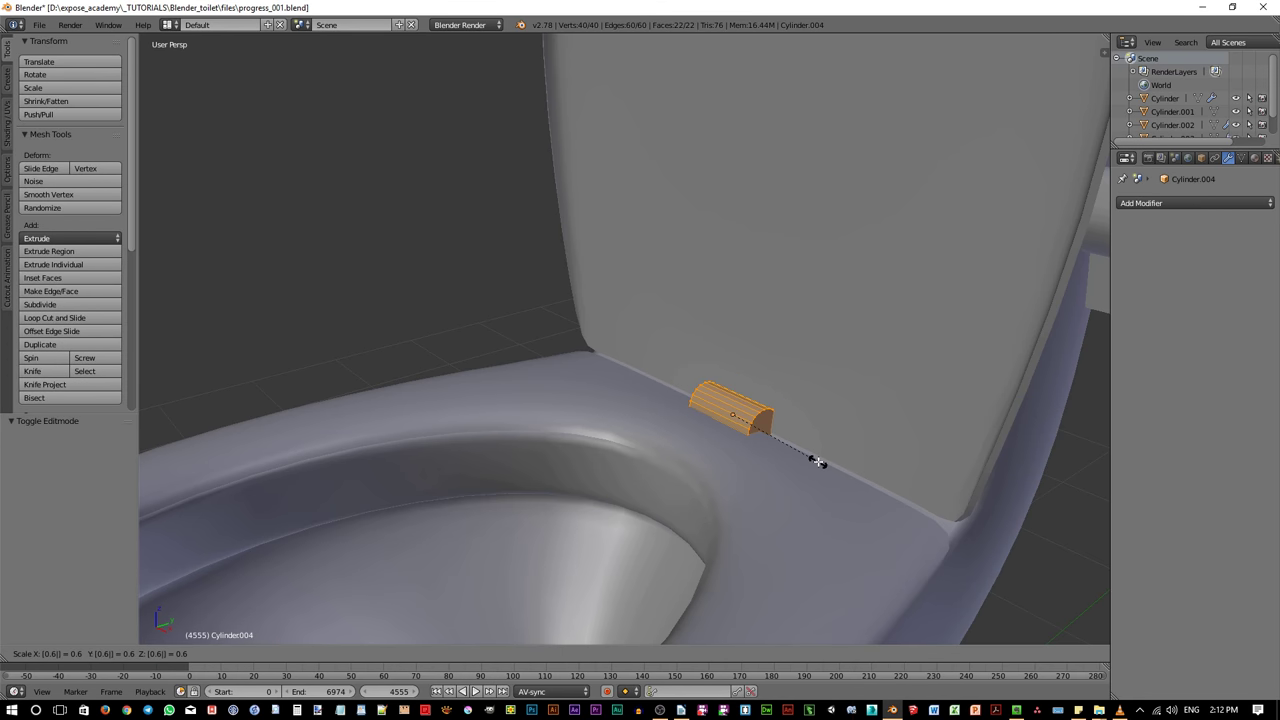
key("Return")
middle_click_drag(817, 459, 709, 423)
scroll(691, 423, "up", 2)
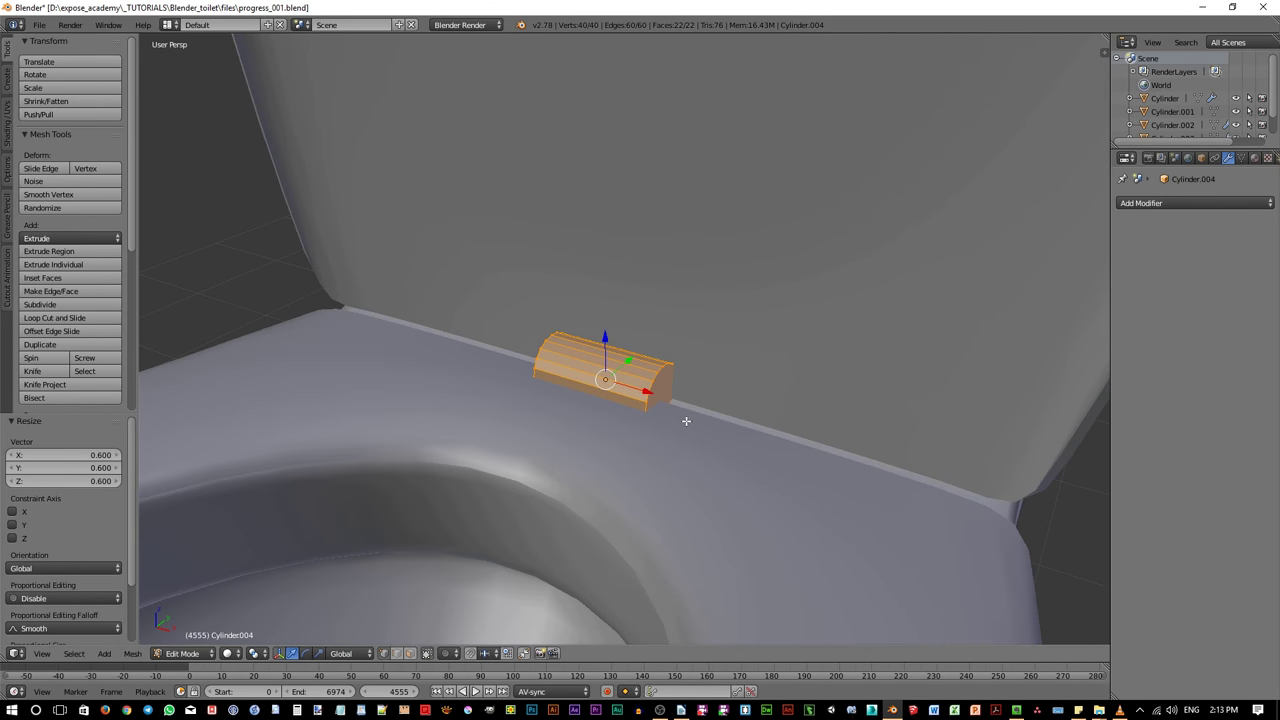
scroll(675, 419, "up", 2)
Select both end cap faces and extrude them inward along vertex normals
key("3")
right_click(660, 397)
middle_click_drag(520, 406, 560, 417)
right_click(528, 414, "shift")
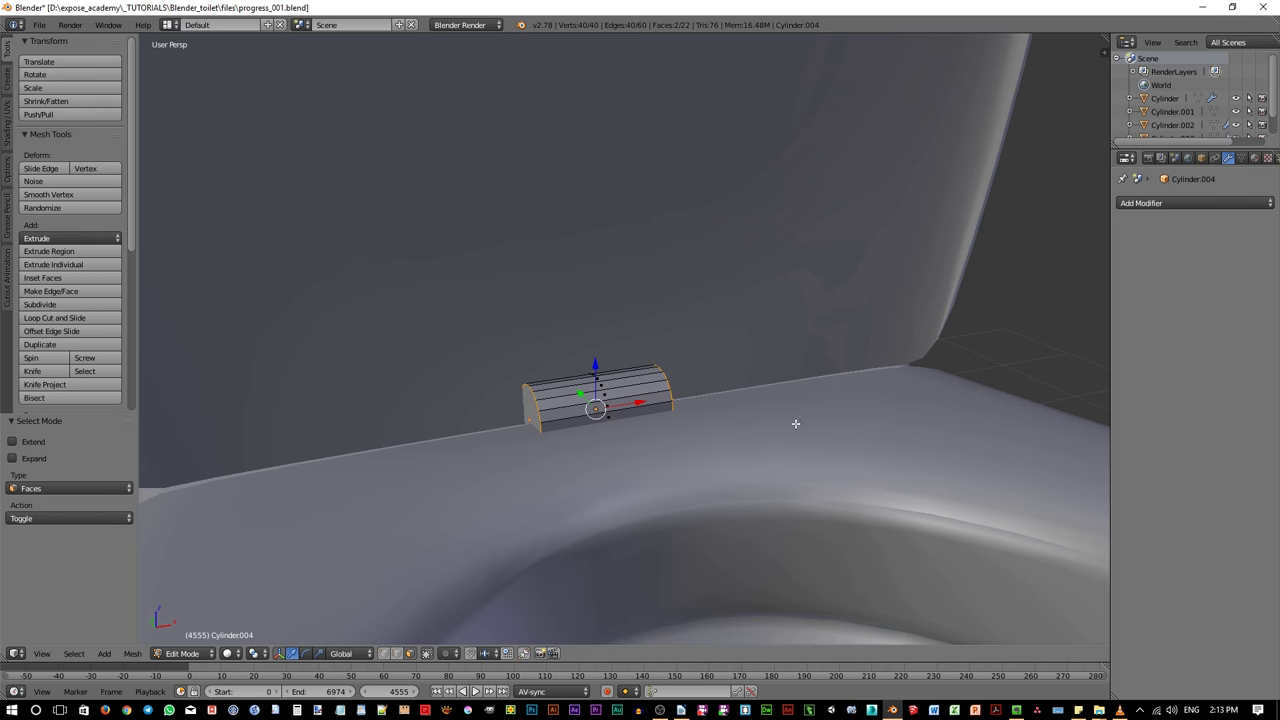
middle_click_drag(794, 426, 681, 422)
key("alt+e")
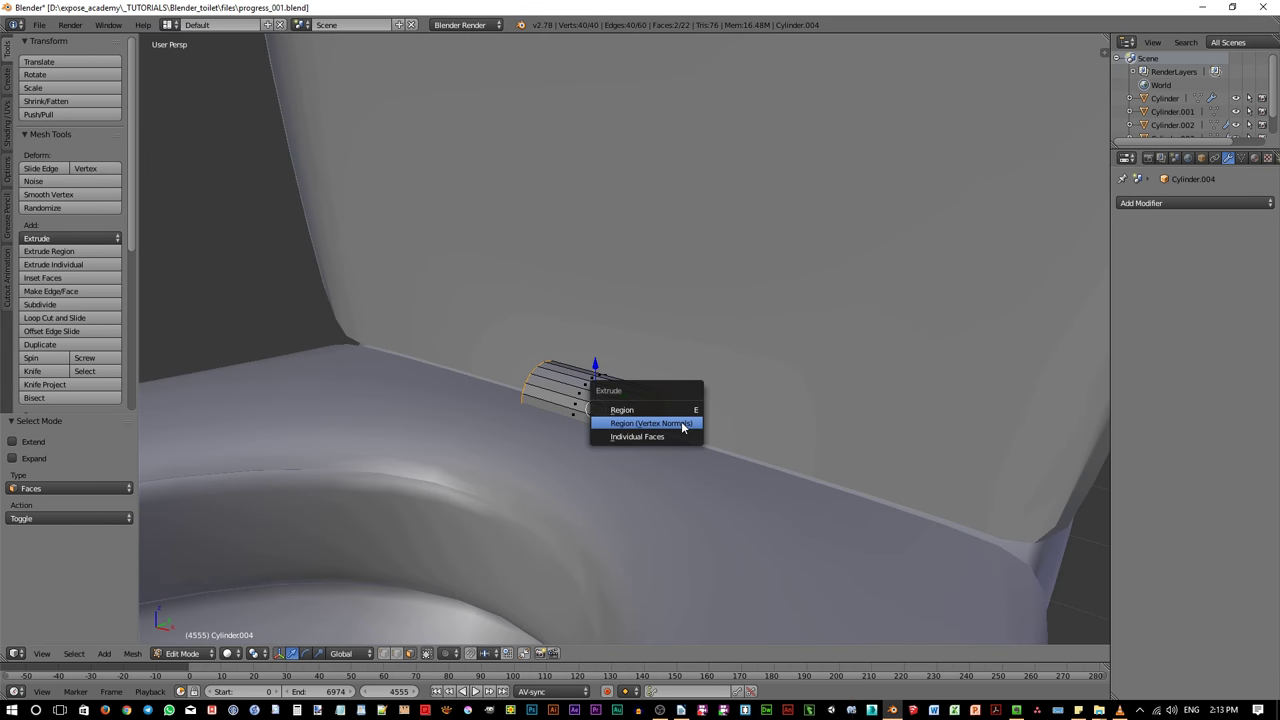
left_click(662, 427)
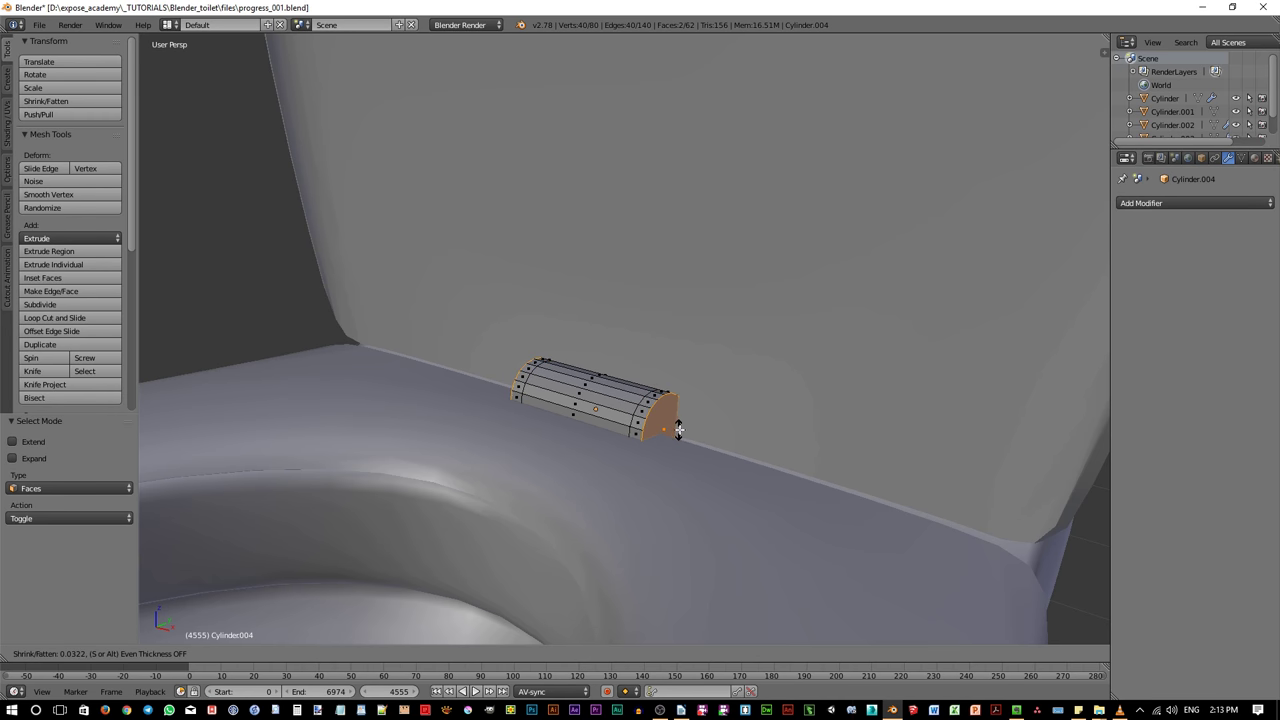
left_click(680, 430)
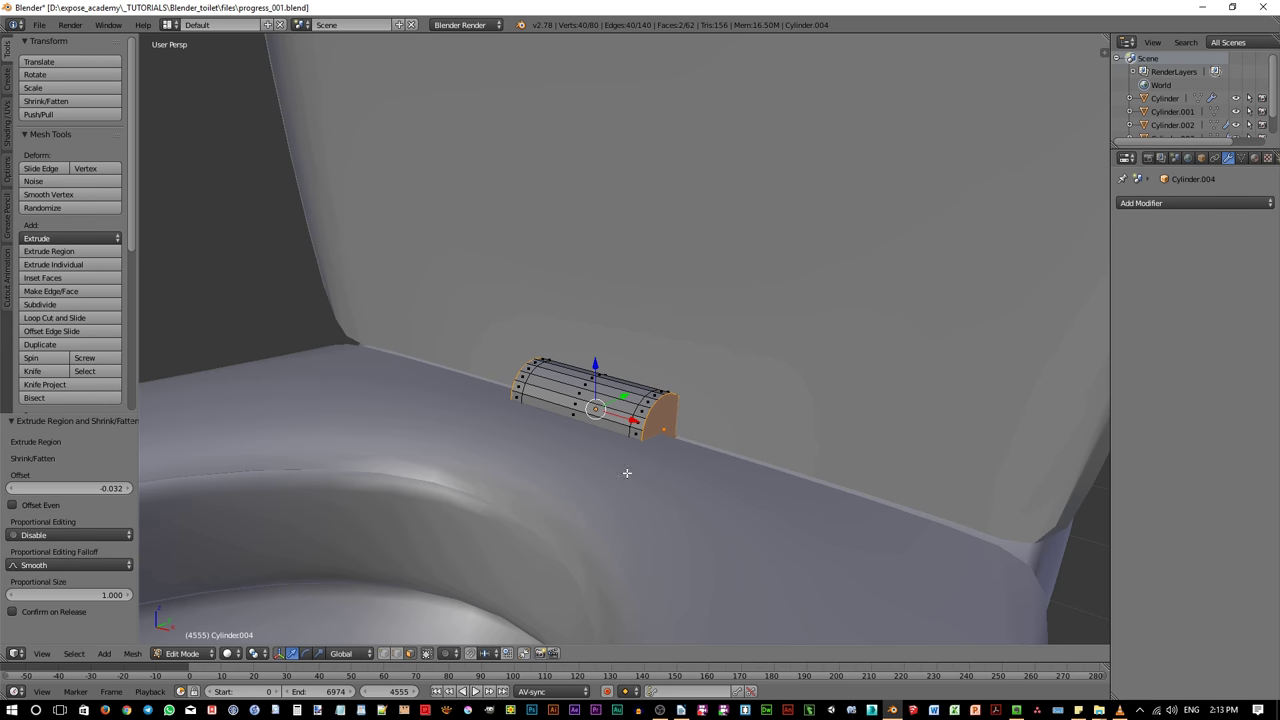
Scale the extruded end faces to 0.811 around Individual Origins, then select the whole mesh
left_click(256, 653)
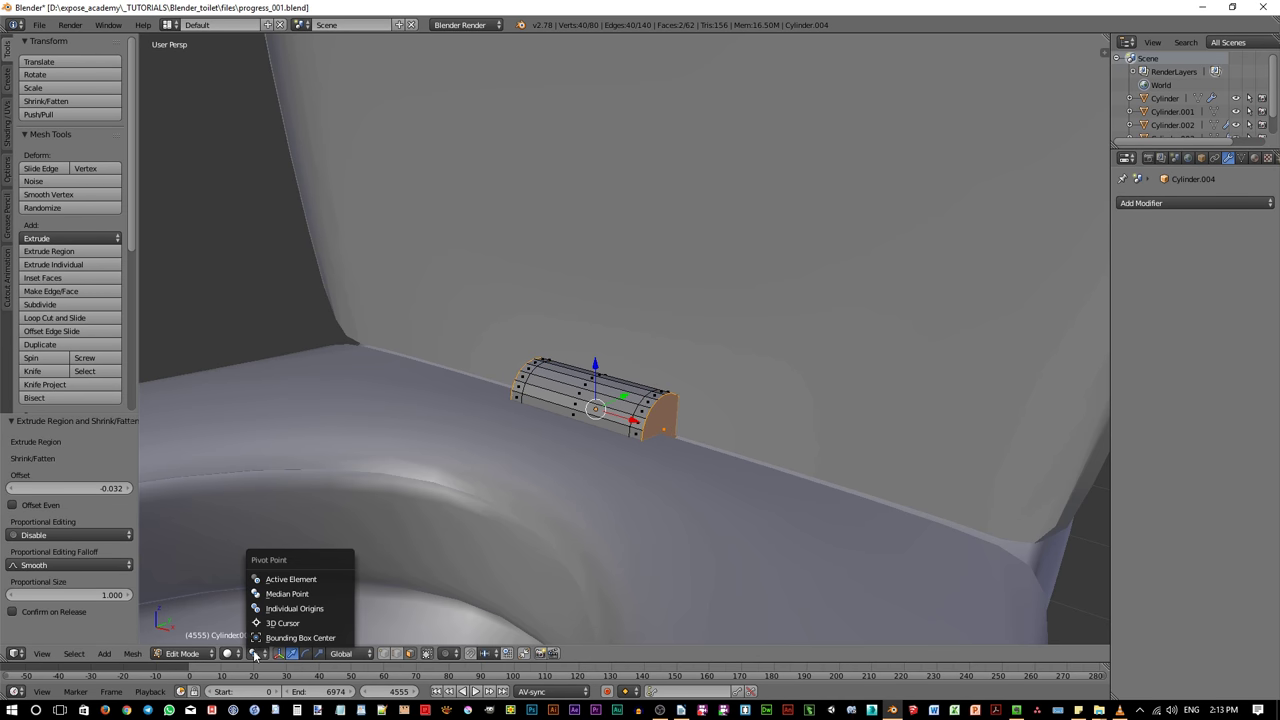
left_click(290, 610)
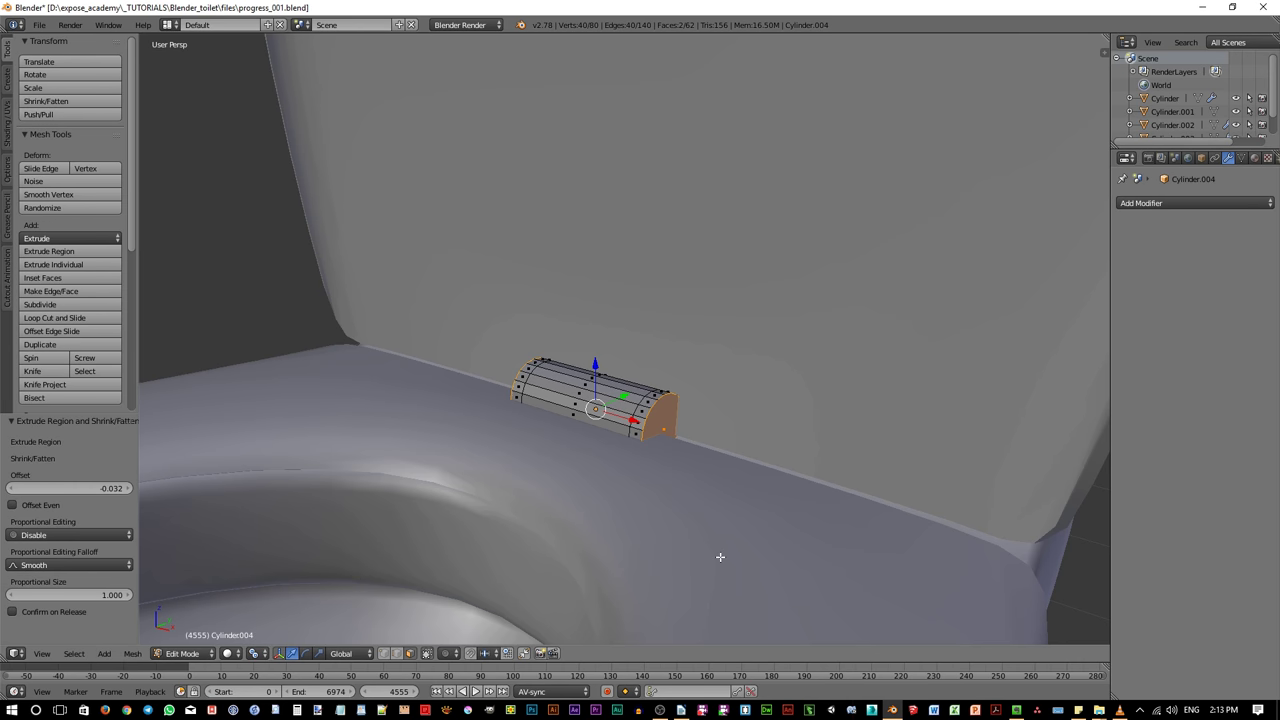
key("s")
left_click(690, 533)
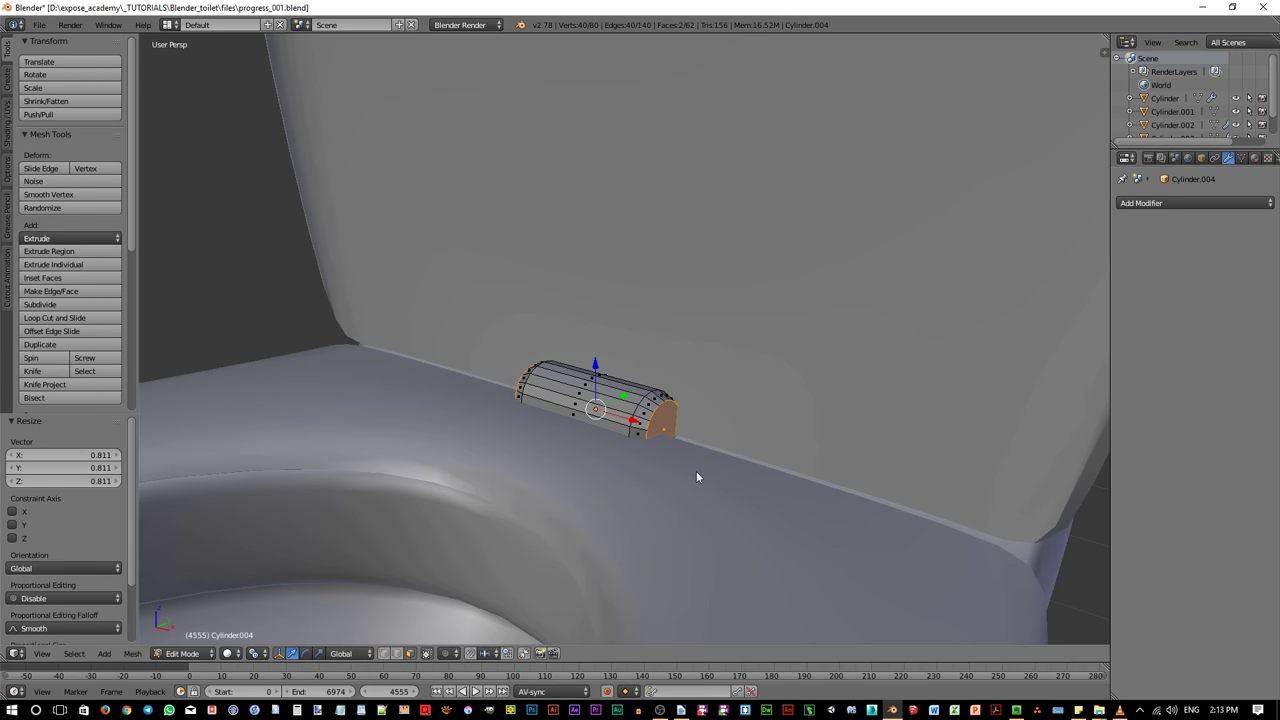
key("a")
key("a")
mouse_move(669, 455)
middle_mouse_down()
mouse_move(687, 463)
mouse_move(672, 458)
middle_mouse_up()
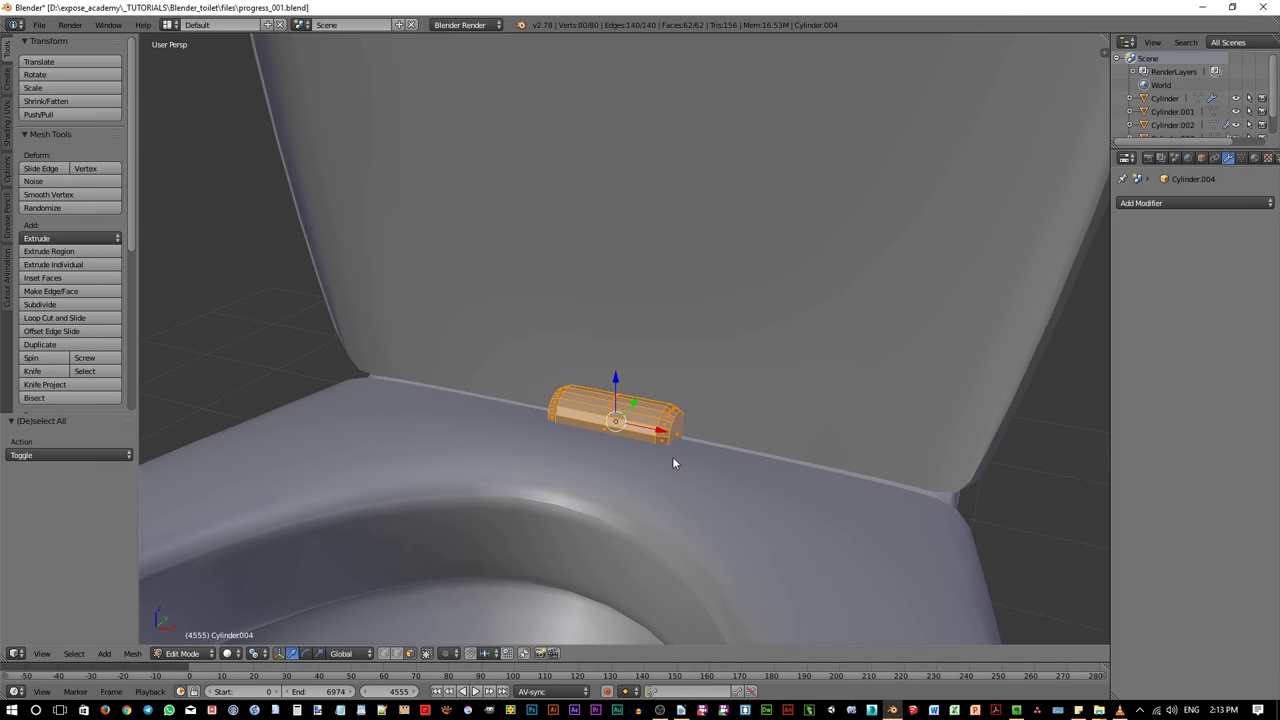
Move the hinge cylinder 0.651 along X to the seat's back corner and return to Object Mode
key("g")
key("x")
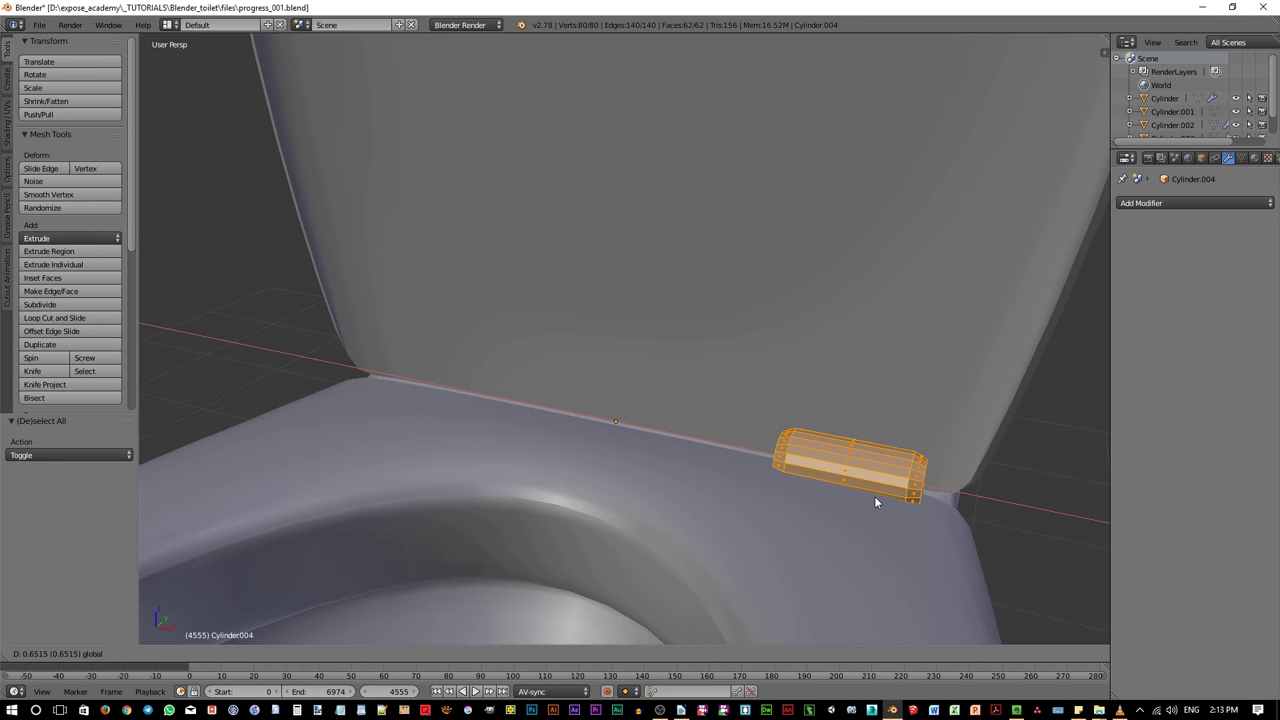
left_click(874, 496)
middle_click_drag(874, 496, 832, 515)
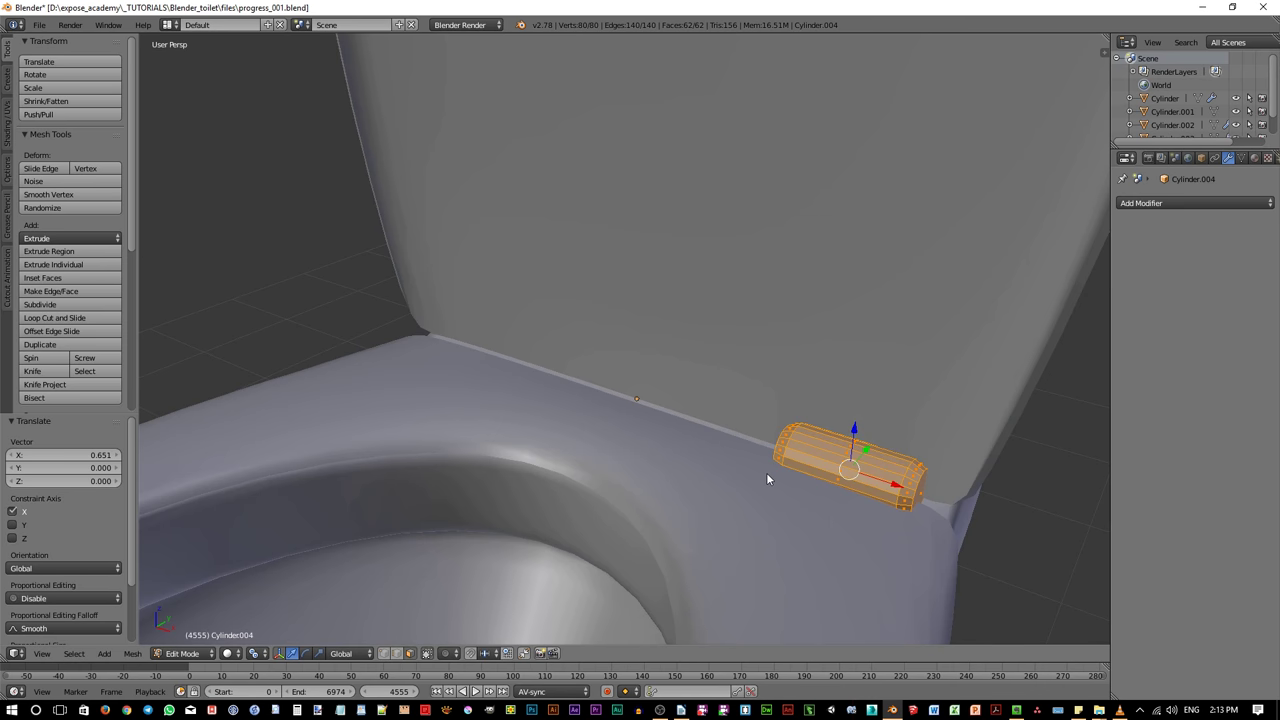
key("Tab")
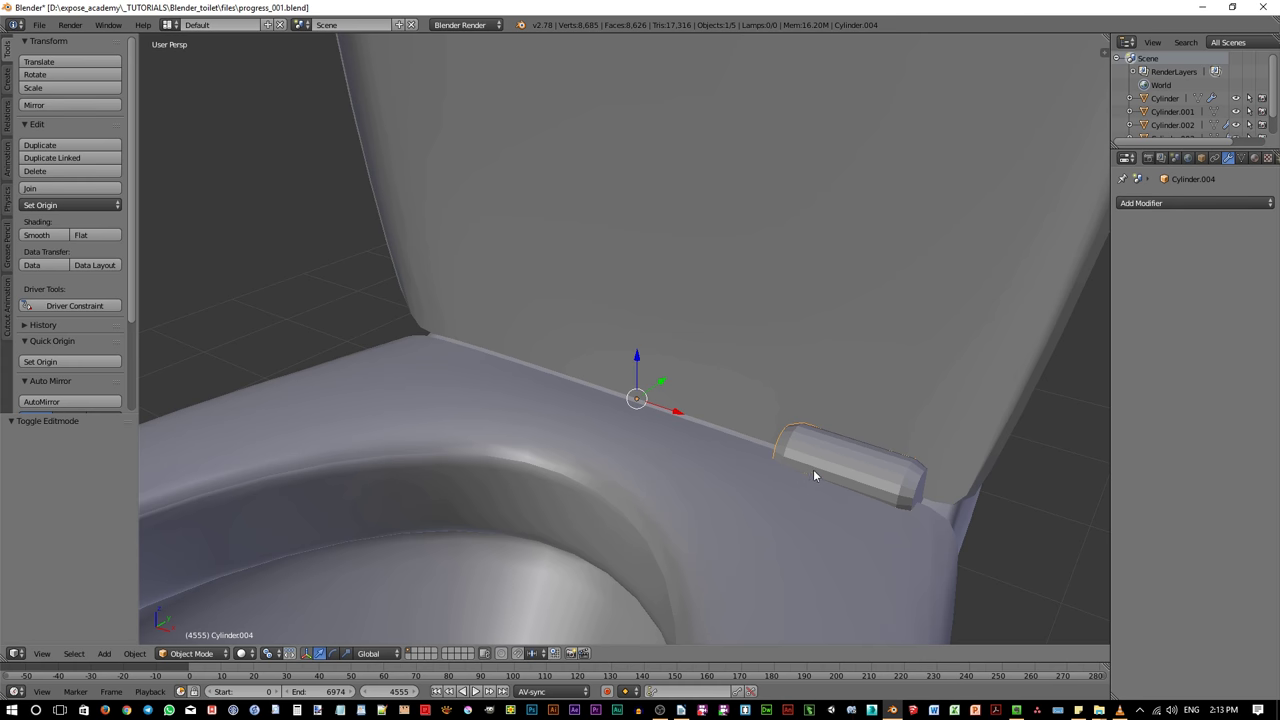
left_click(1191, 203)
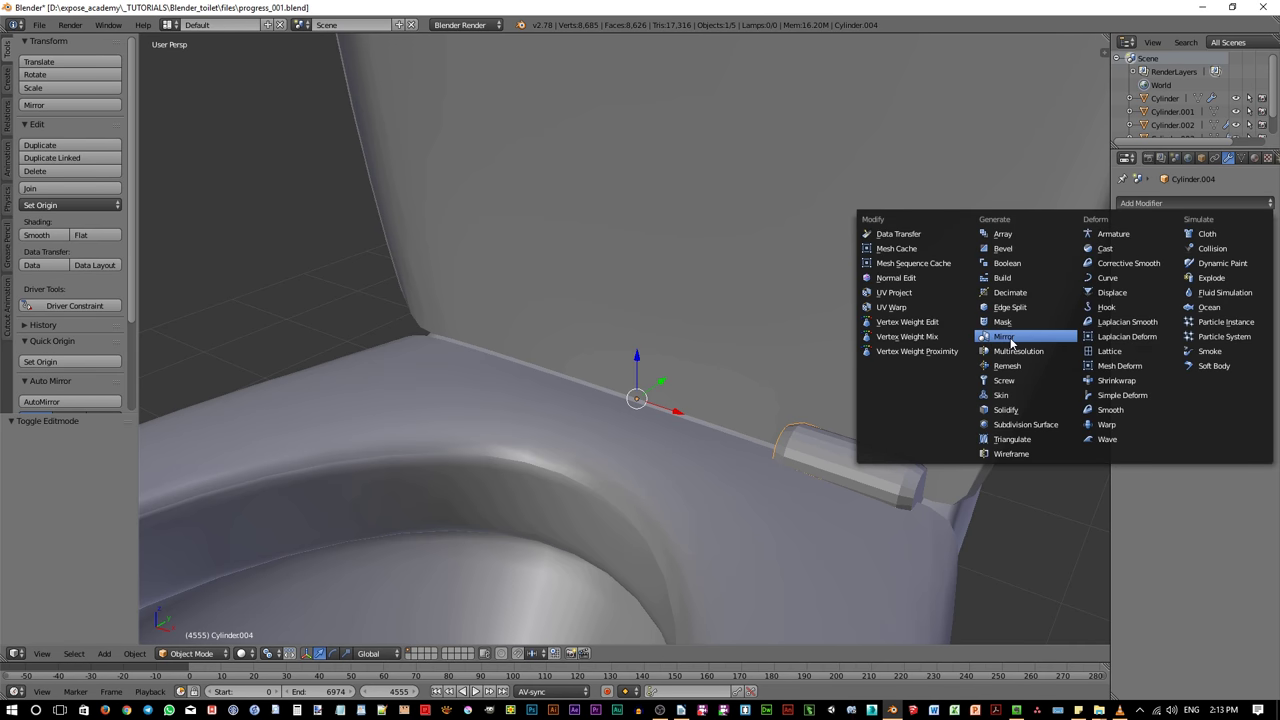
Add a Mirror modifier to the hinge, switching its axis from X to Z
left_click(1010, 339)
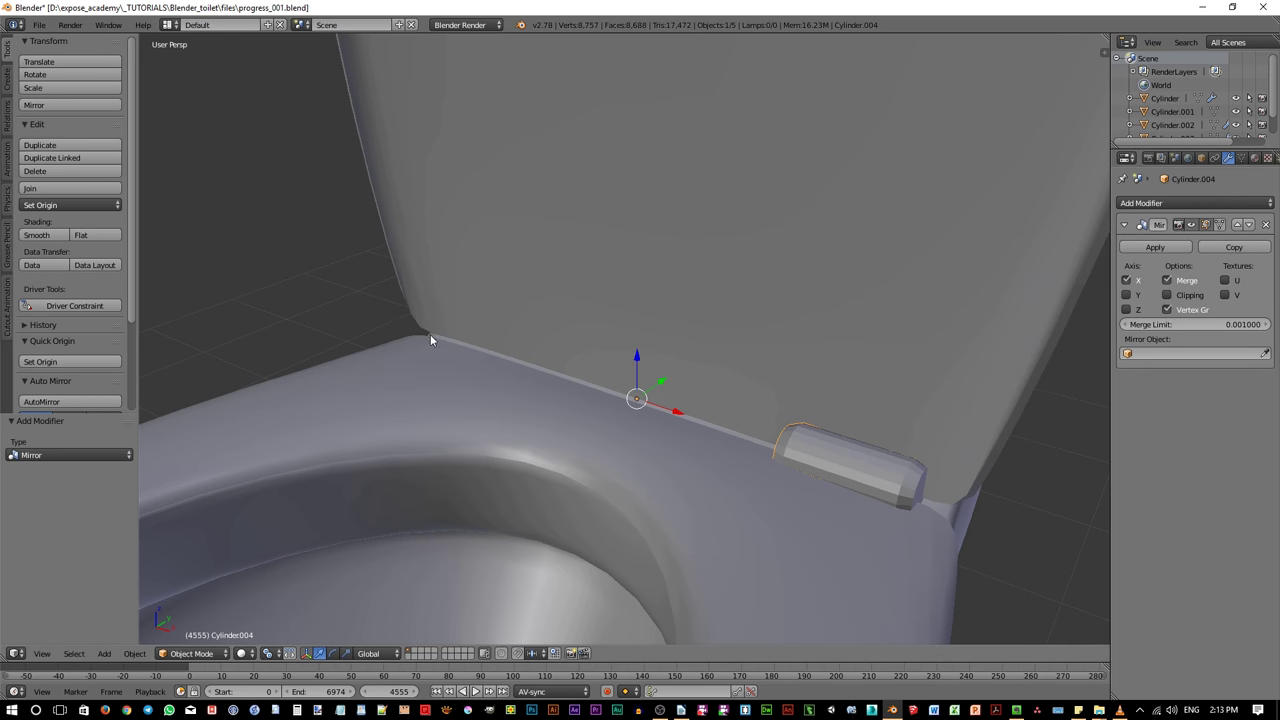
middle_click_drag(500, 367, 760, 461)
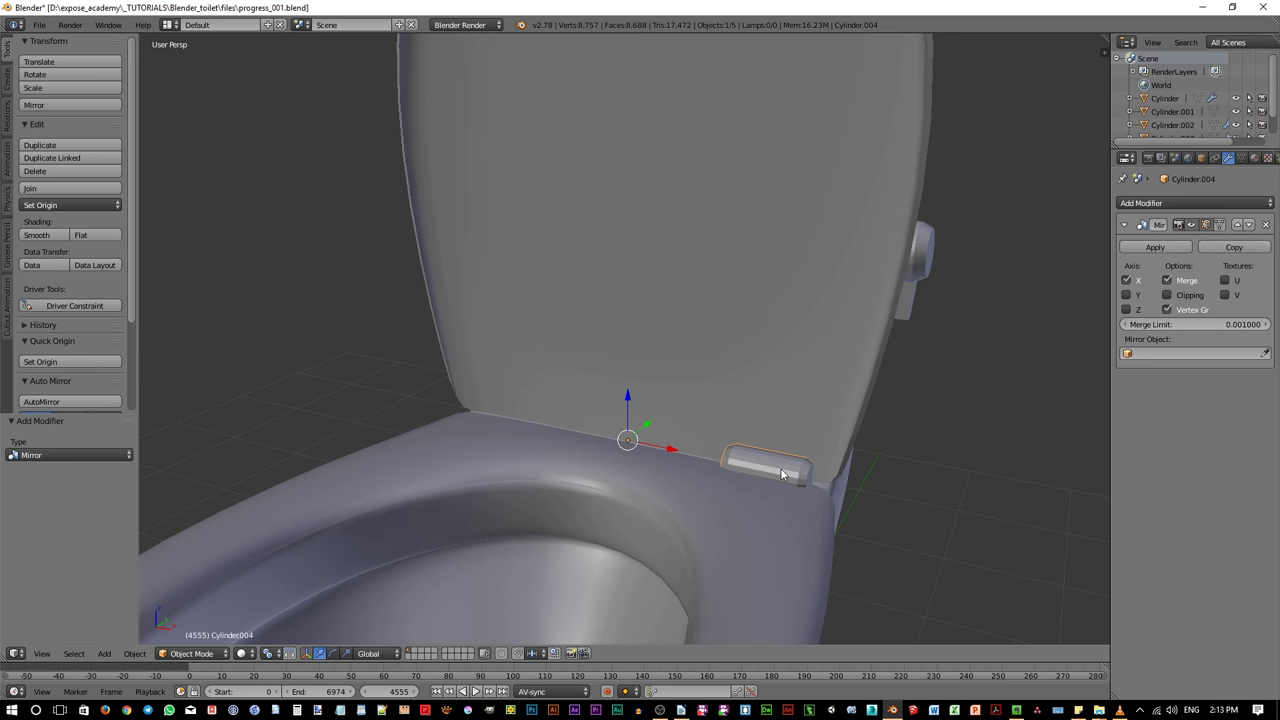
left_click(1126, 310)
middle_click_drag(698, 406, 730, 475)
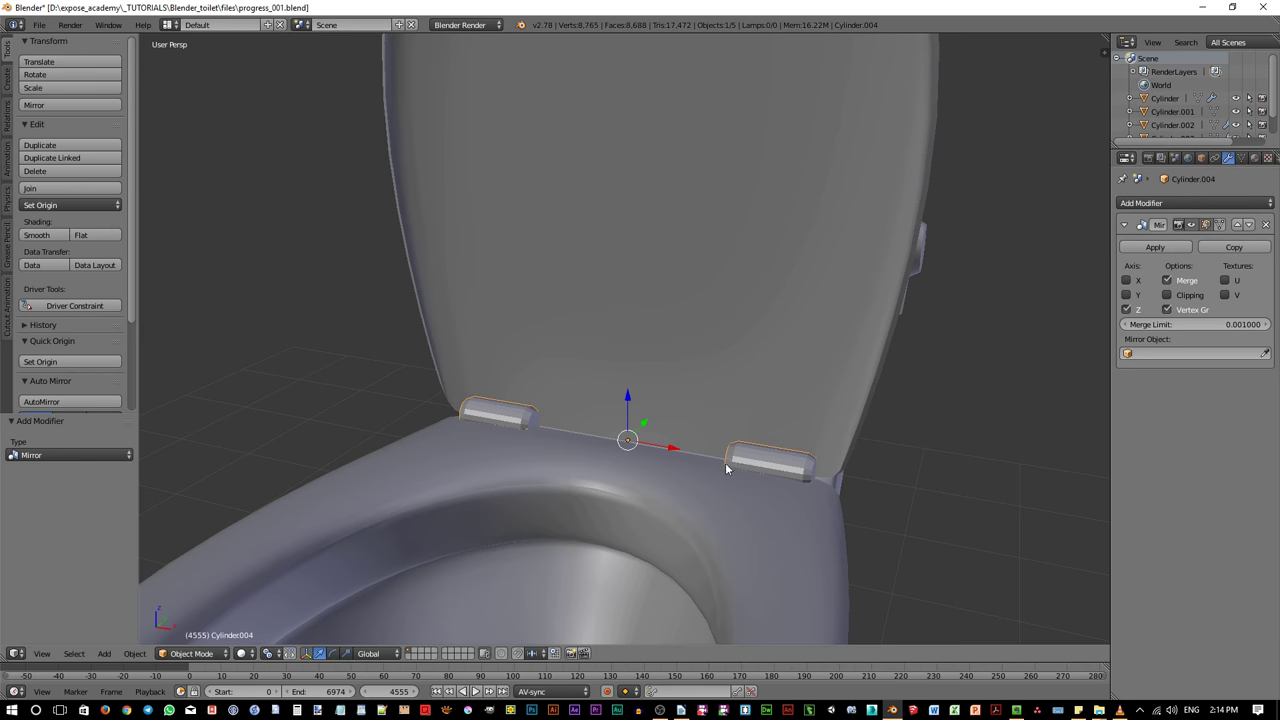
scroll(740, 464, "up", 4)
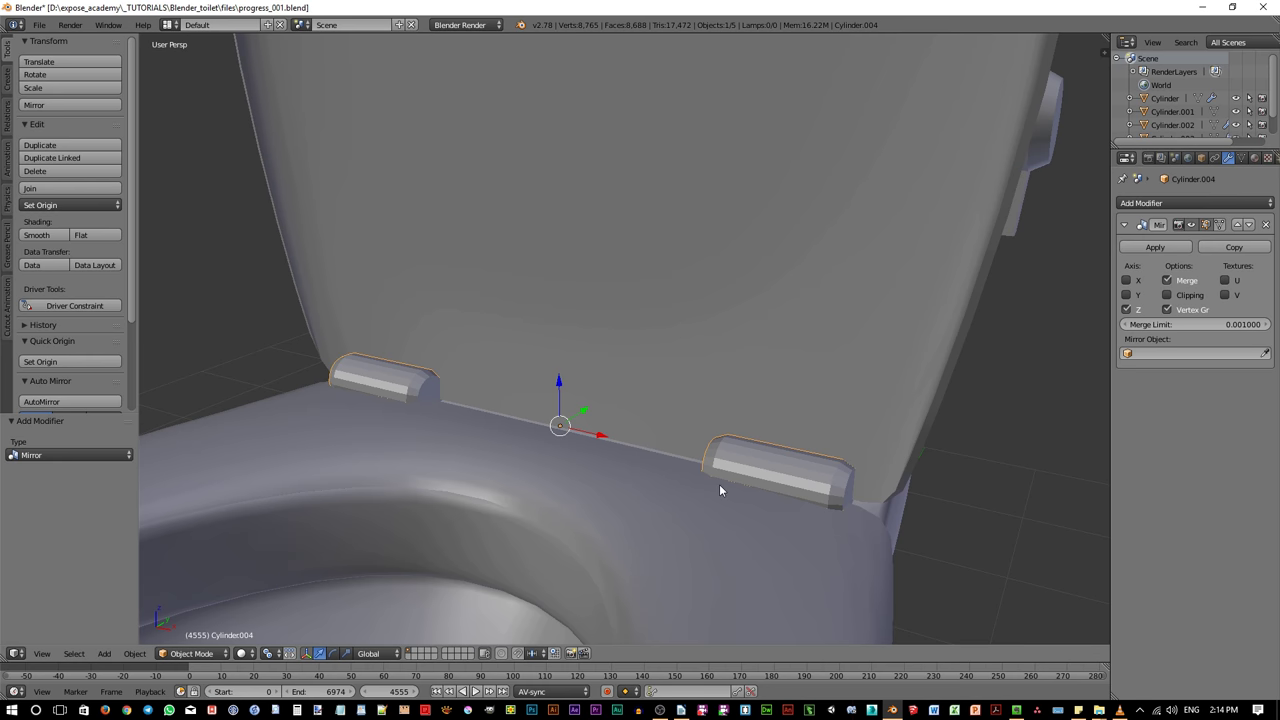
key("Tab")
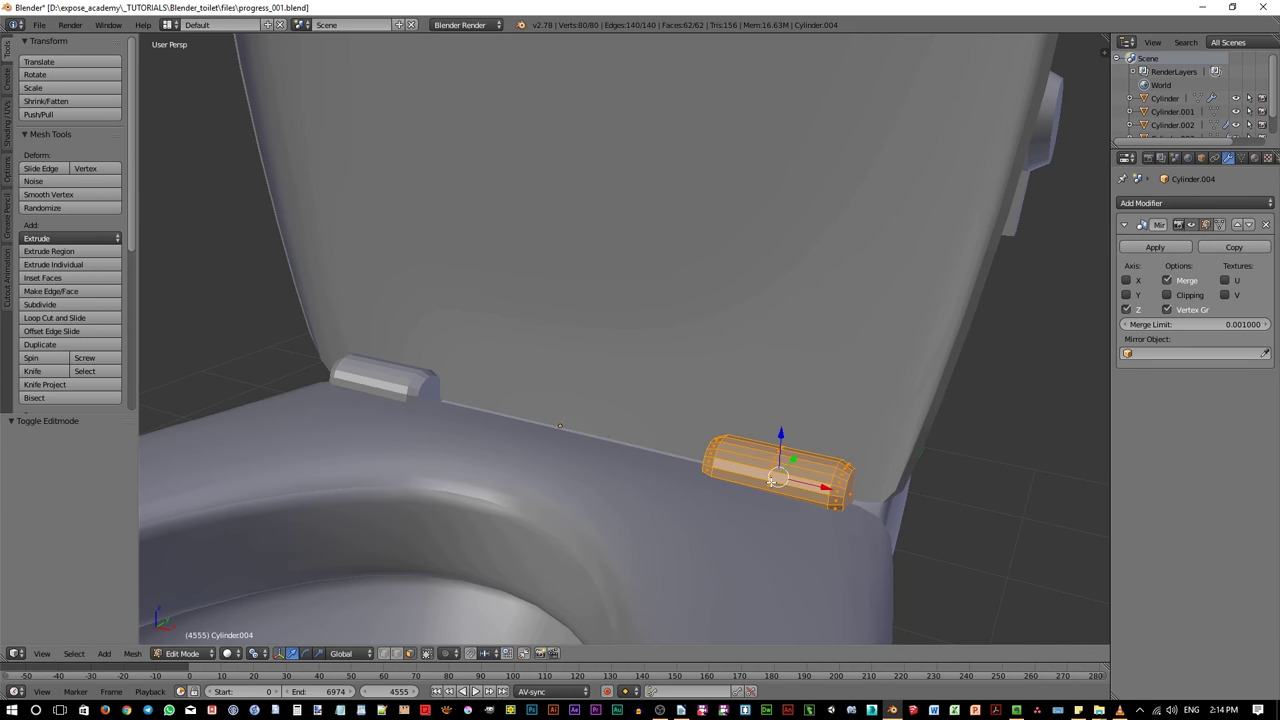
Duplicate the hinge mesh along X and delete the copy's inner end faces
middle_click_drag(778, 488, 810, 487)
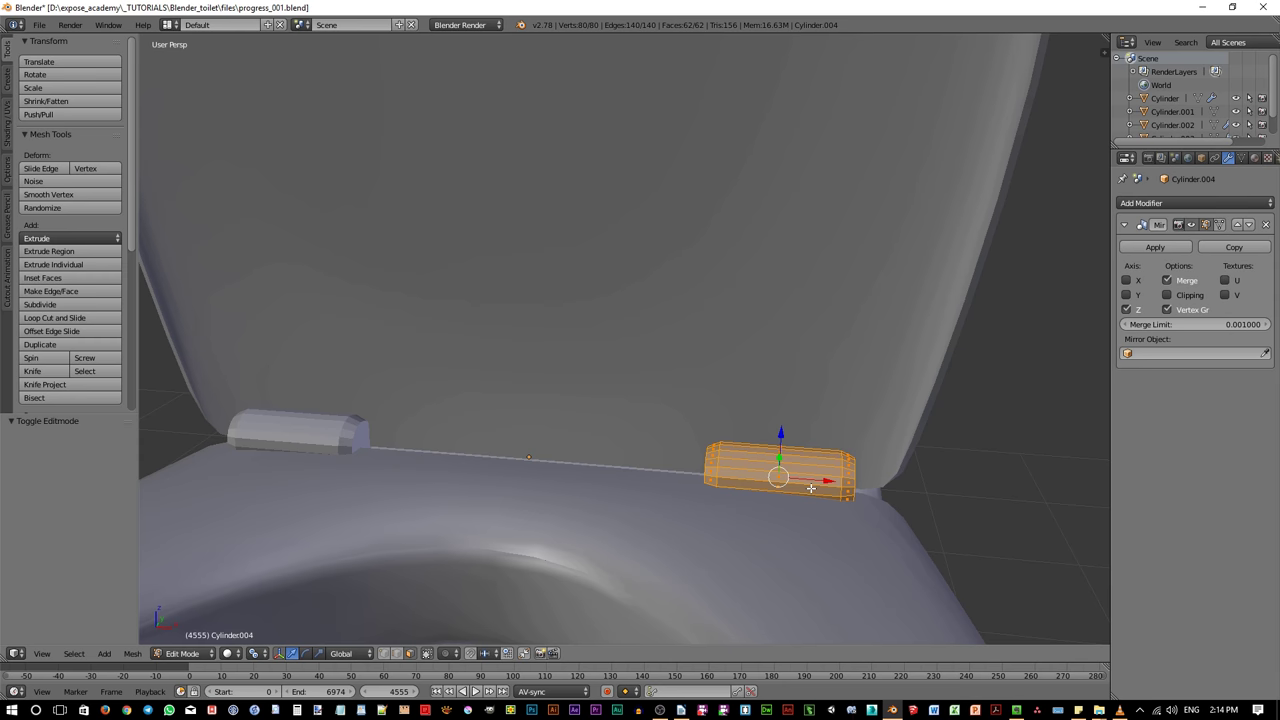
key("shift+d")
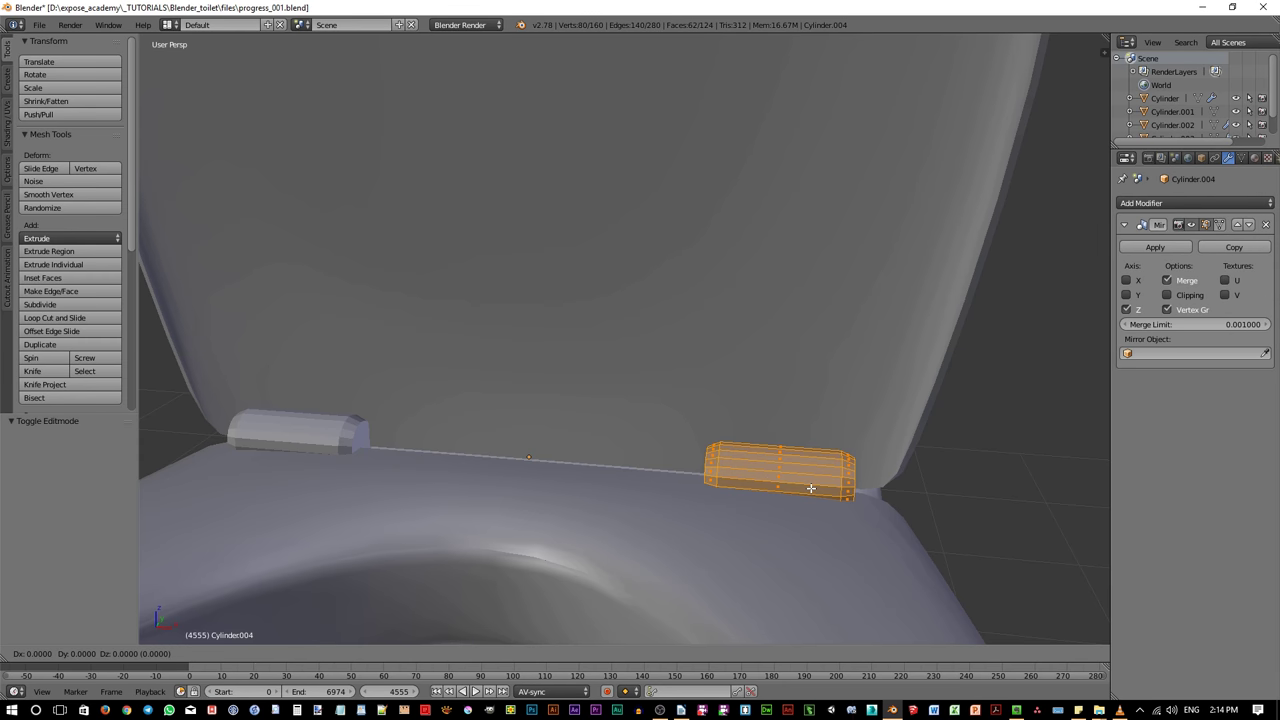
key("x")
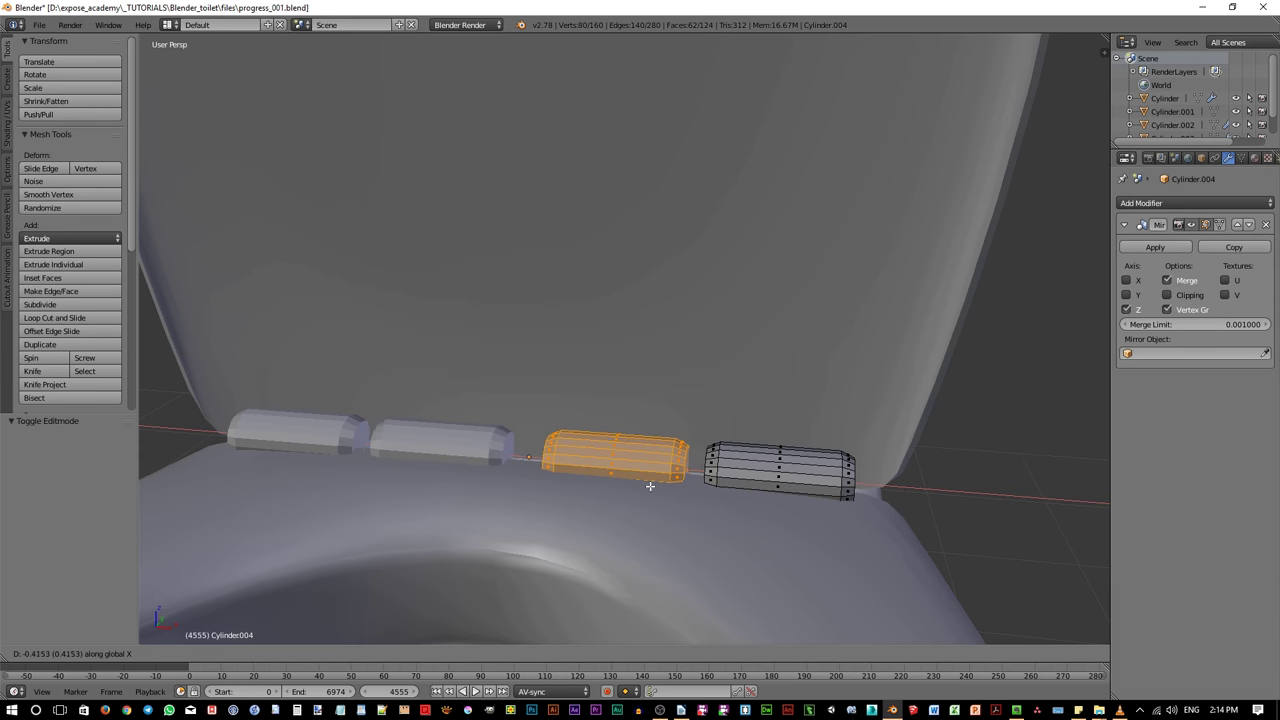
left_click(661, 489)
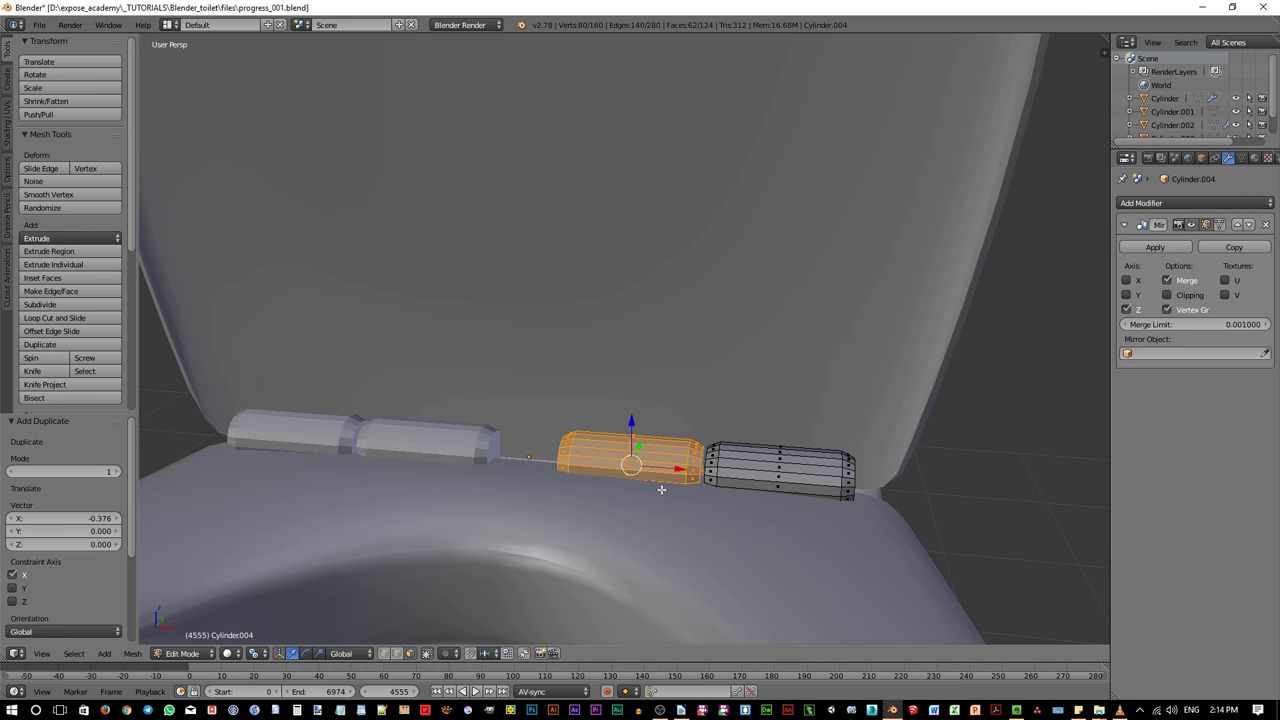
mouse_move(585, 479)
middle_mouse_down()
mouse_move(624, 470)
mouse_move(570, 478)
mouse_move(597, 492)
middle_mouse_up()
right_click(572, 476)
key("ctrl+KP_Add")
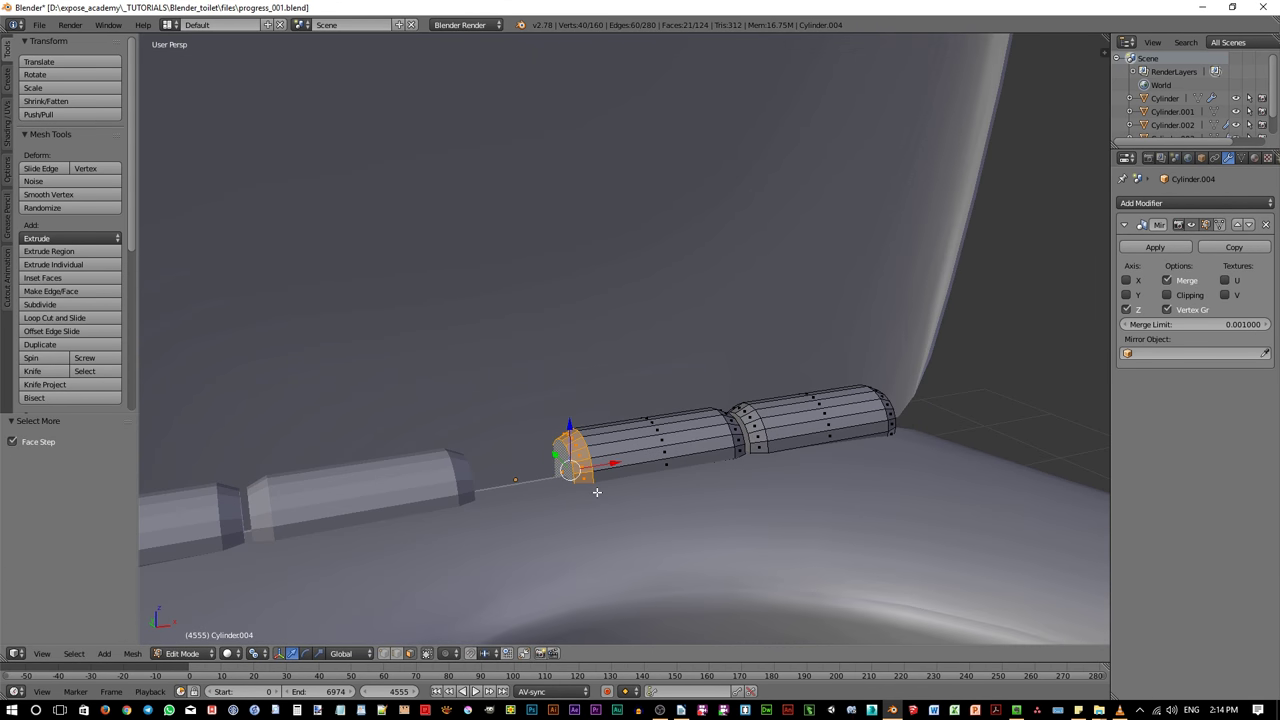
key("x")
left_click(584, 518)
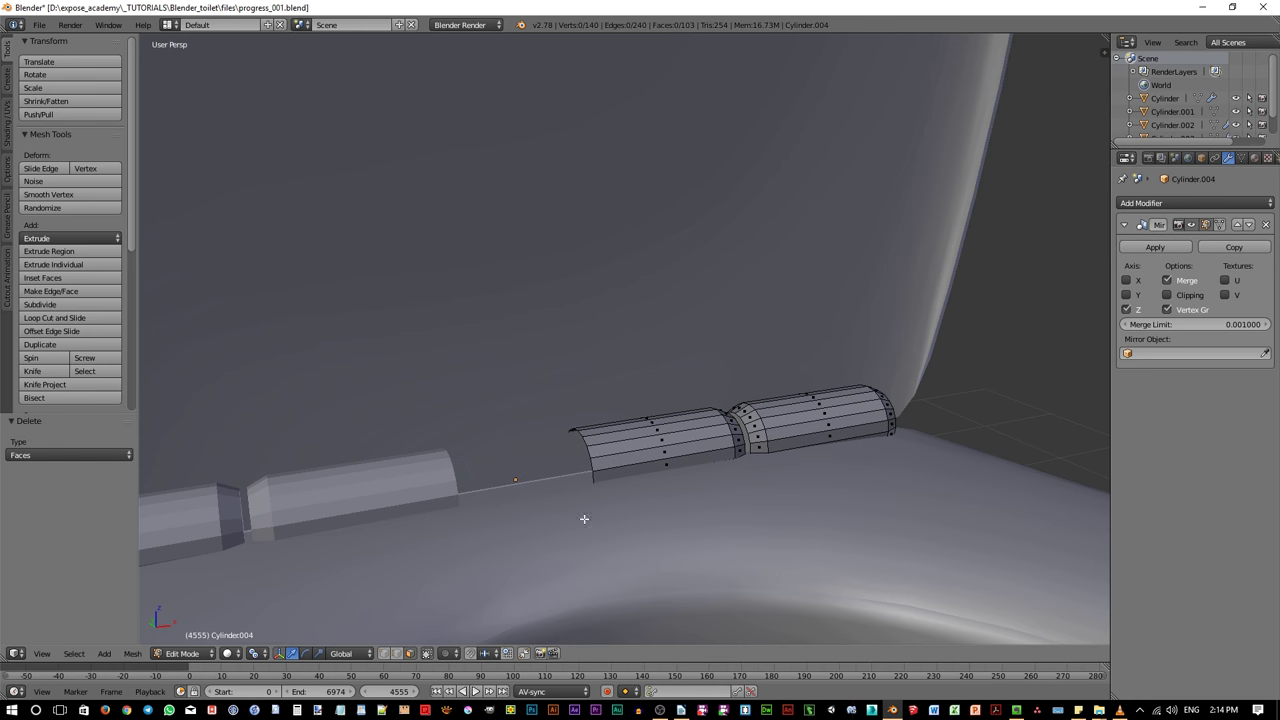
Turn on mirror Clipping and stretch the open edge loop -0.241 along X to the mirror centre
middle_click_drag(620, 480, 605, 486)
key("2")
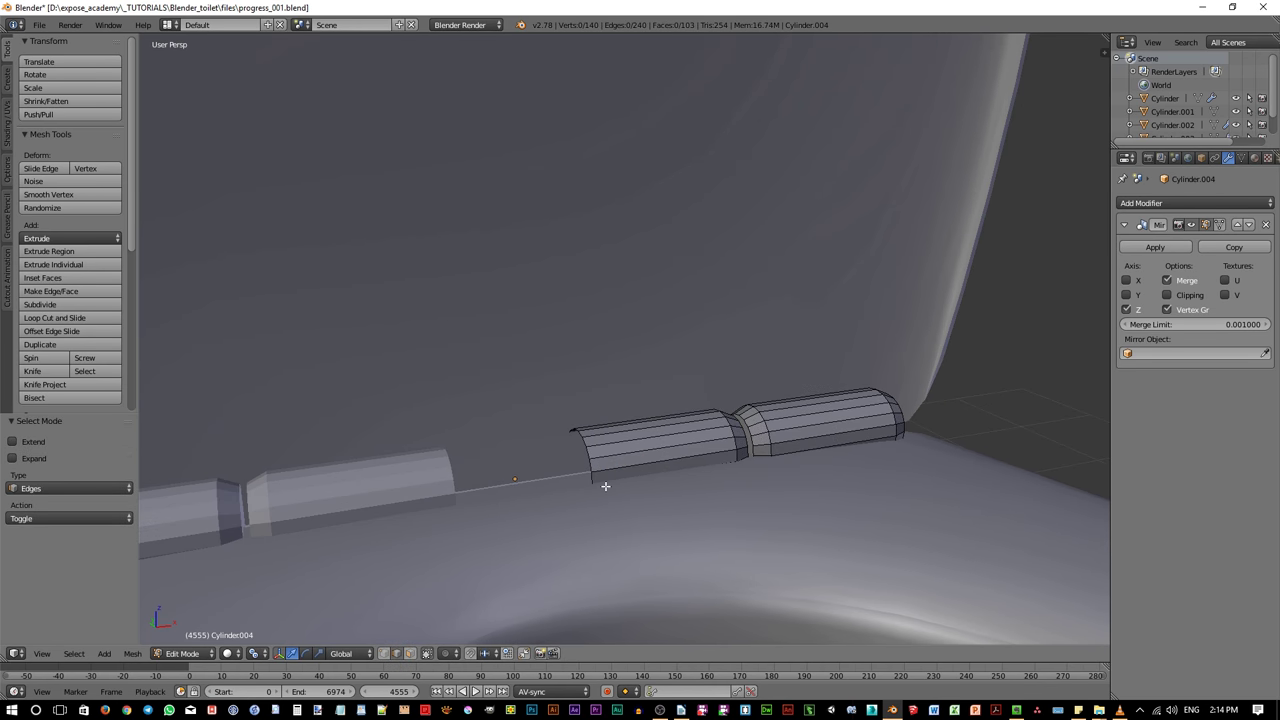
right_click(597, 472, "alt")
mouse_move(609, 481)
middle_mouse_down()
mouse_move(585, 480)
mouse_move(572, 500)
mouse_move(600, 494)
middle_mouse_up()
mouse_move(603, 473)
left_mouse_down()
mouse_move(240, 462)
mouse_move(334, 457)
mouse_move(659, 488)
mouse_move(190, 445)
mouse_move(595, 495)
left_mouse_up()
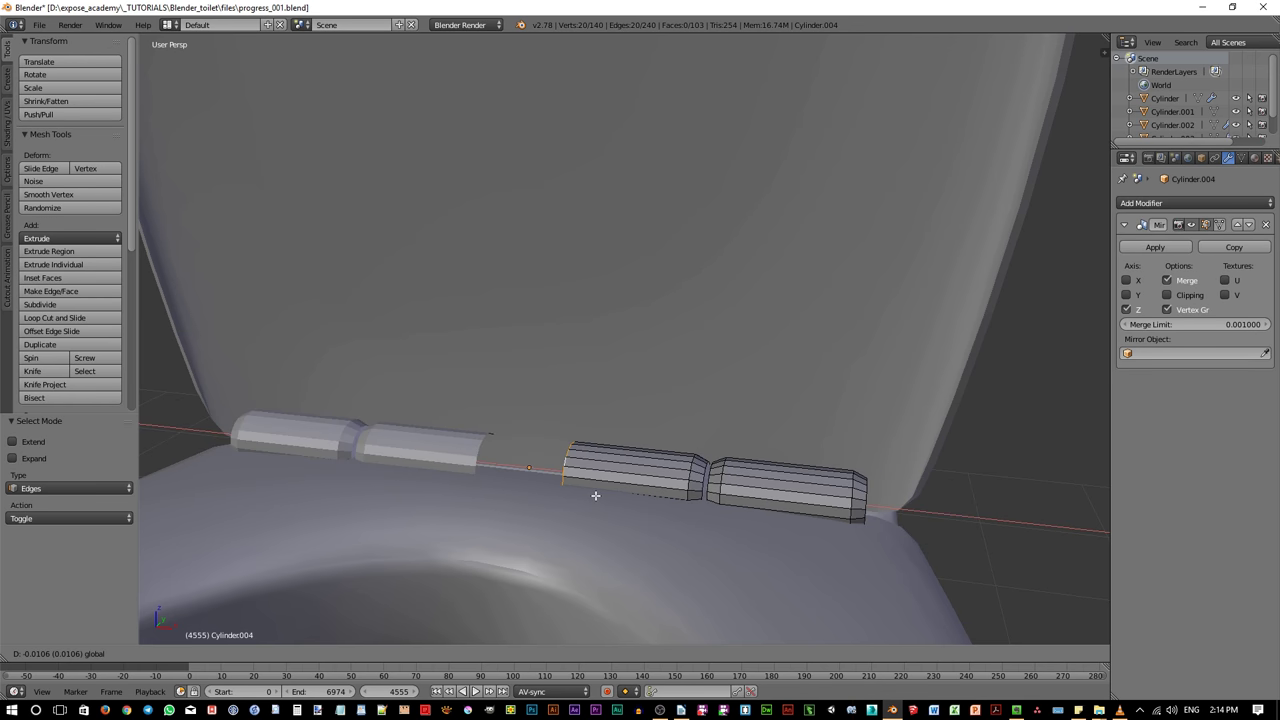
left_click_drag(595, 495, 595, 495)
mouse_move(583, 508)
middle_mouse_down()
mouse_move(649, 506)
mouse_move(584, 507)
middle_mouse_up()
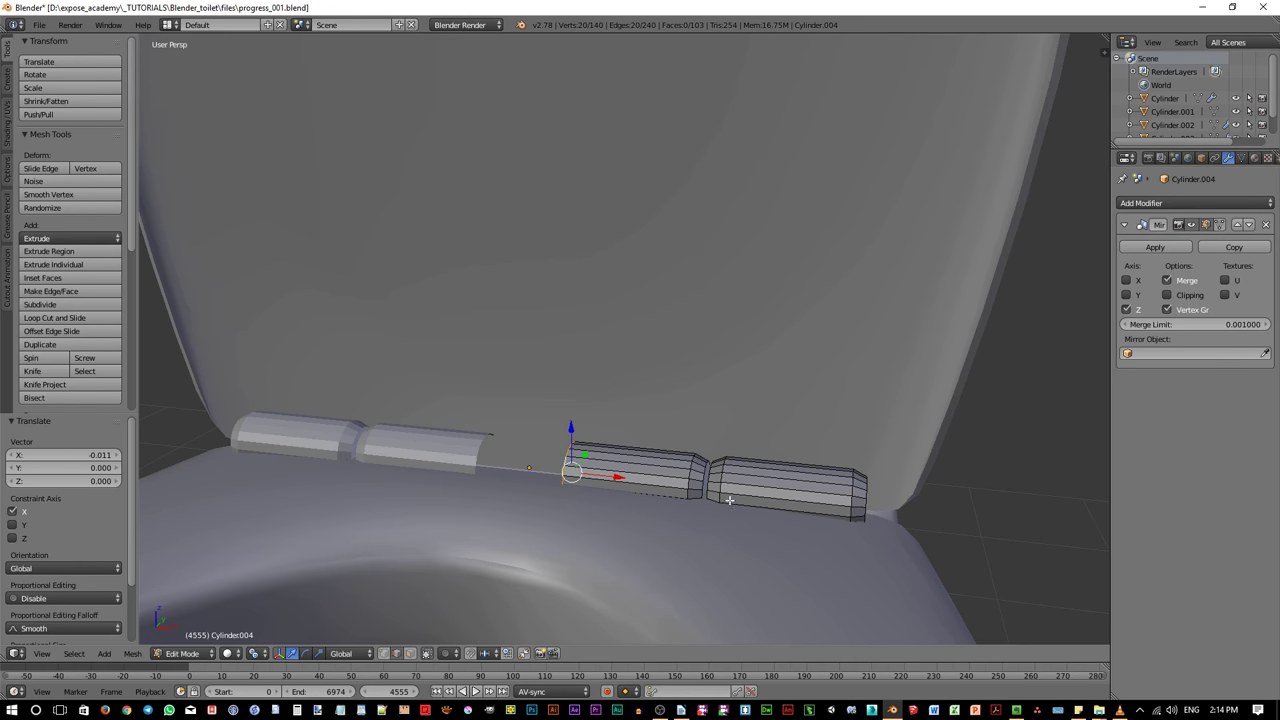
left_click(1166, 295)
middle_click_drag(937, 423, 749, 531)
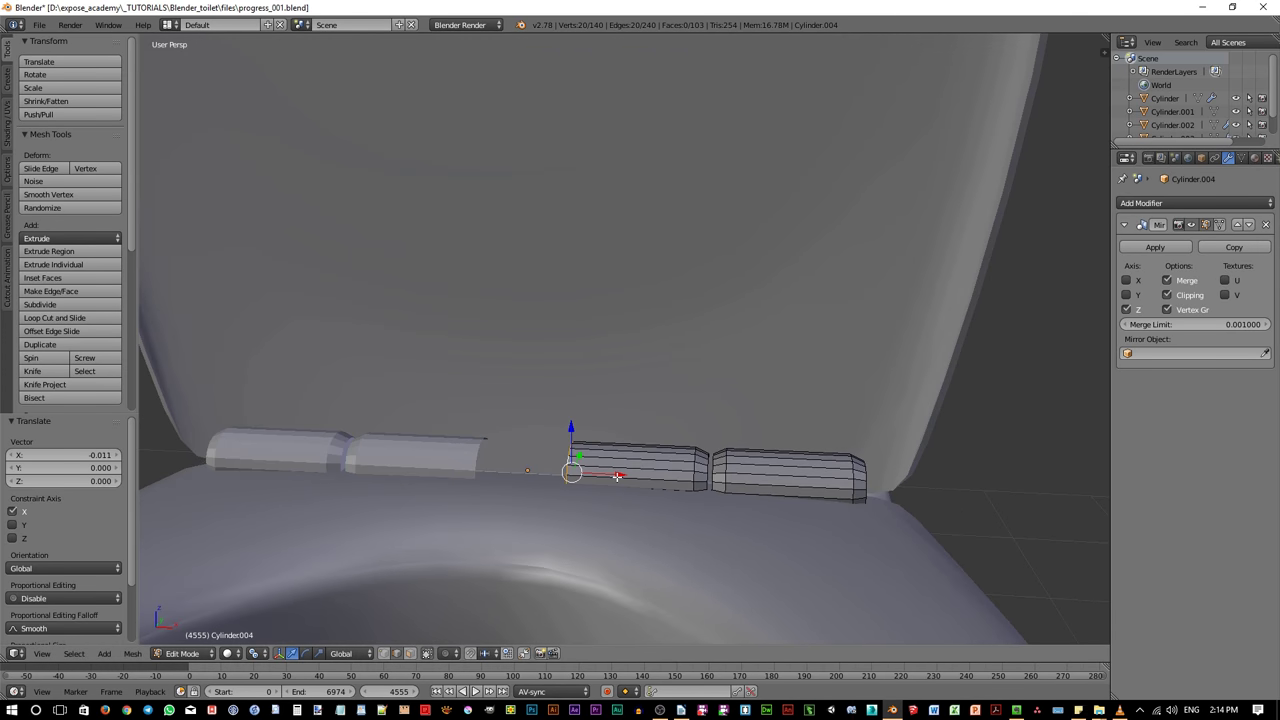
left_click_drag(617, 476, 524, 472)
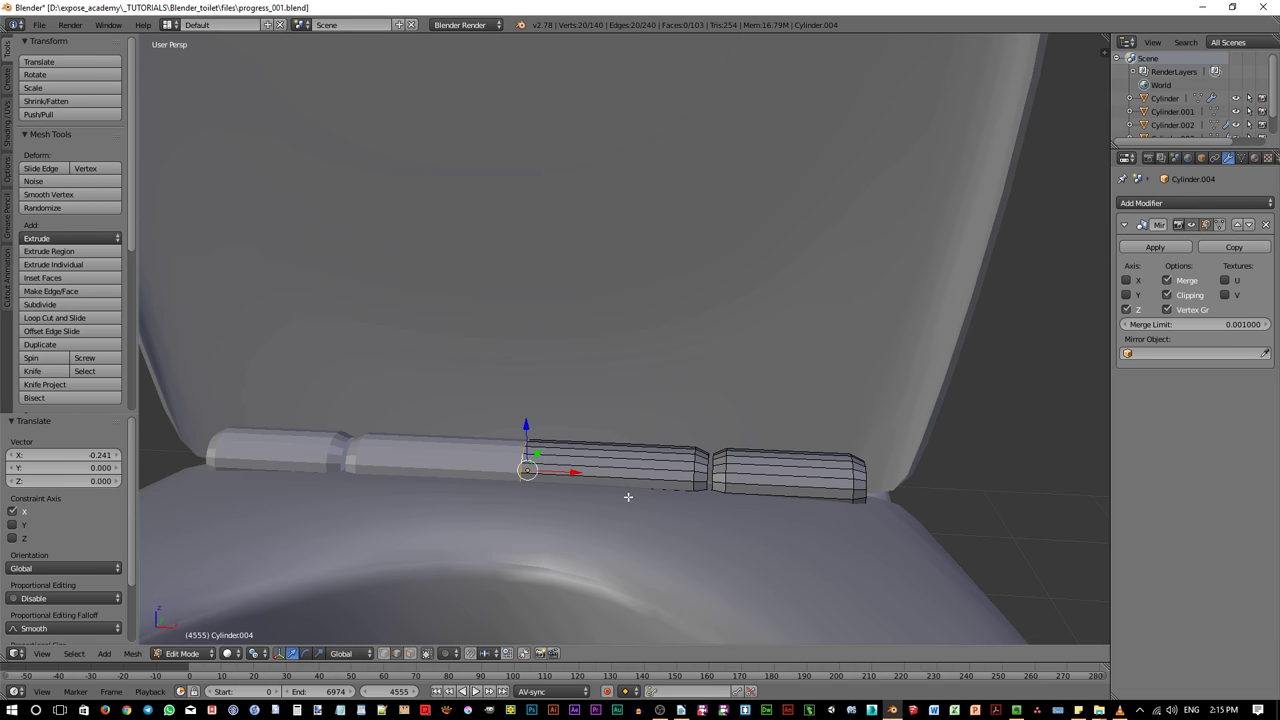
middle_click_drag(626, 494, 715, 540)
Apply Shade Smooth to the hinge bar and enable Auto Smooth in Object Data at 20°
key("Tab")
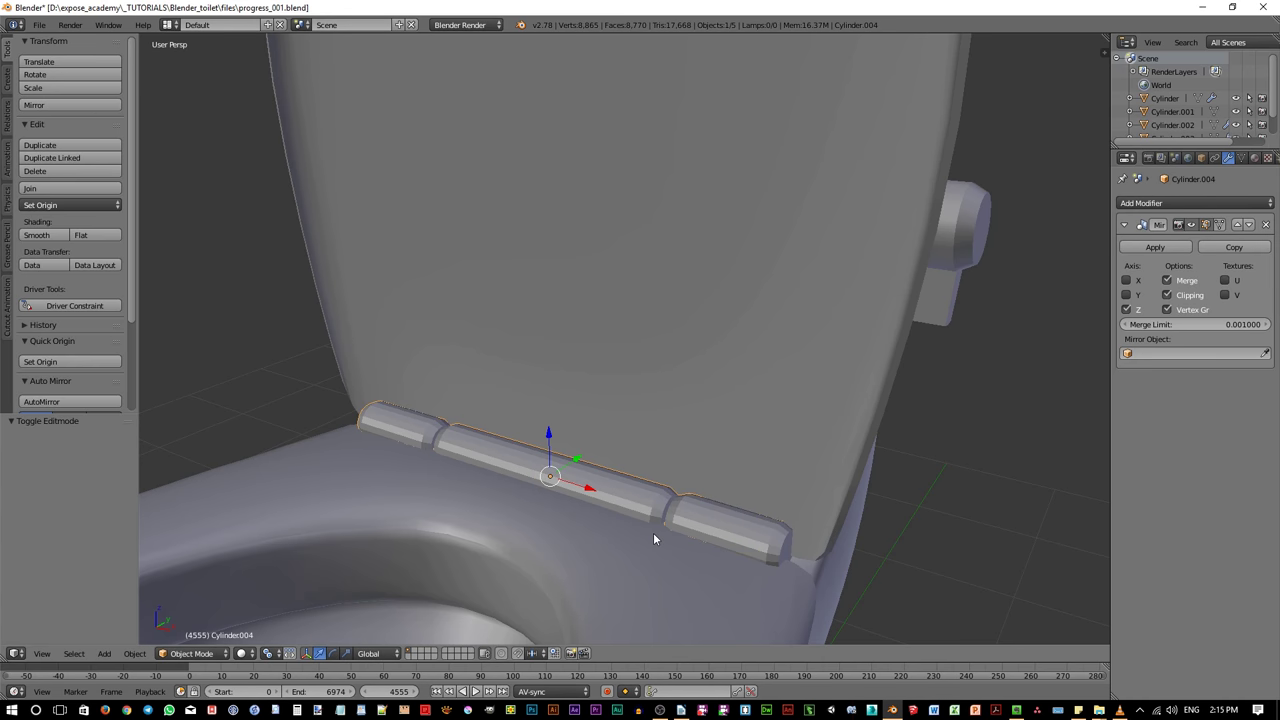
left_click(37, 235)
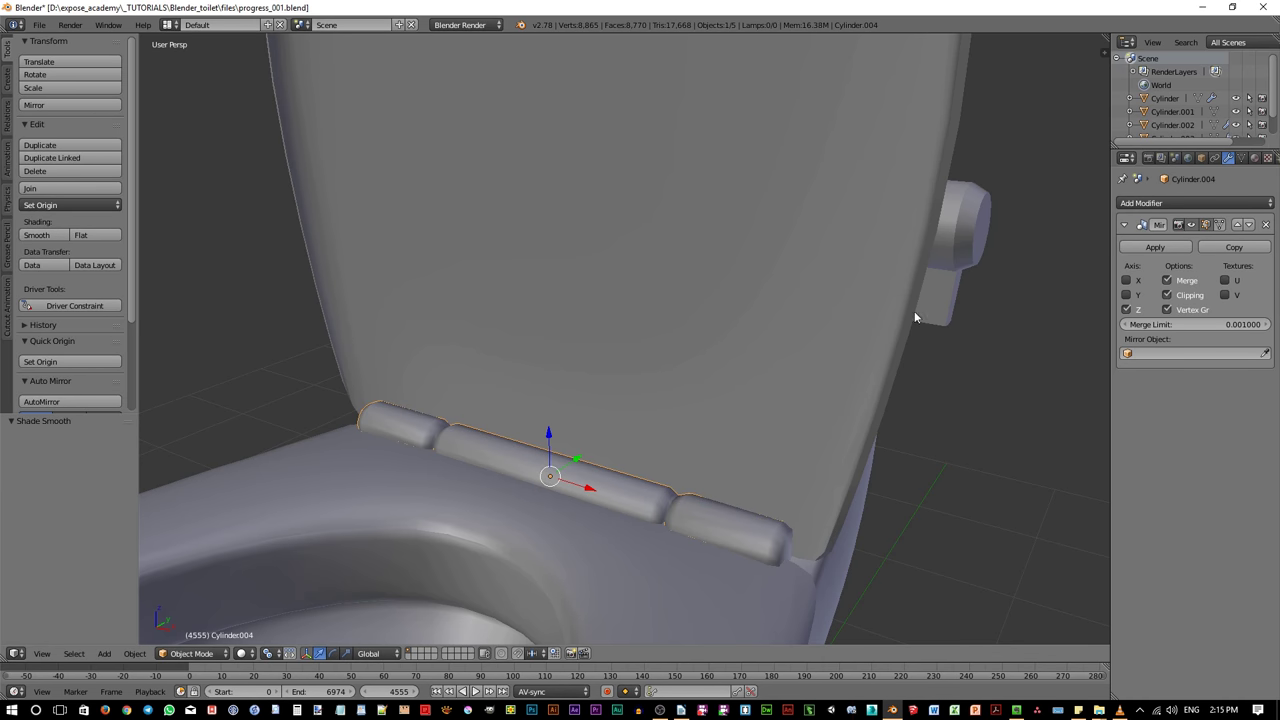
left_click(1241, 158)
left_click(1124, 244)
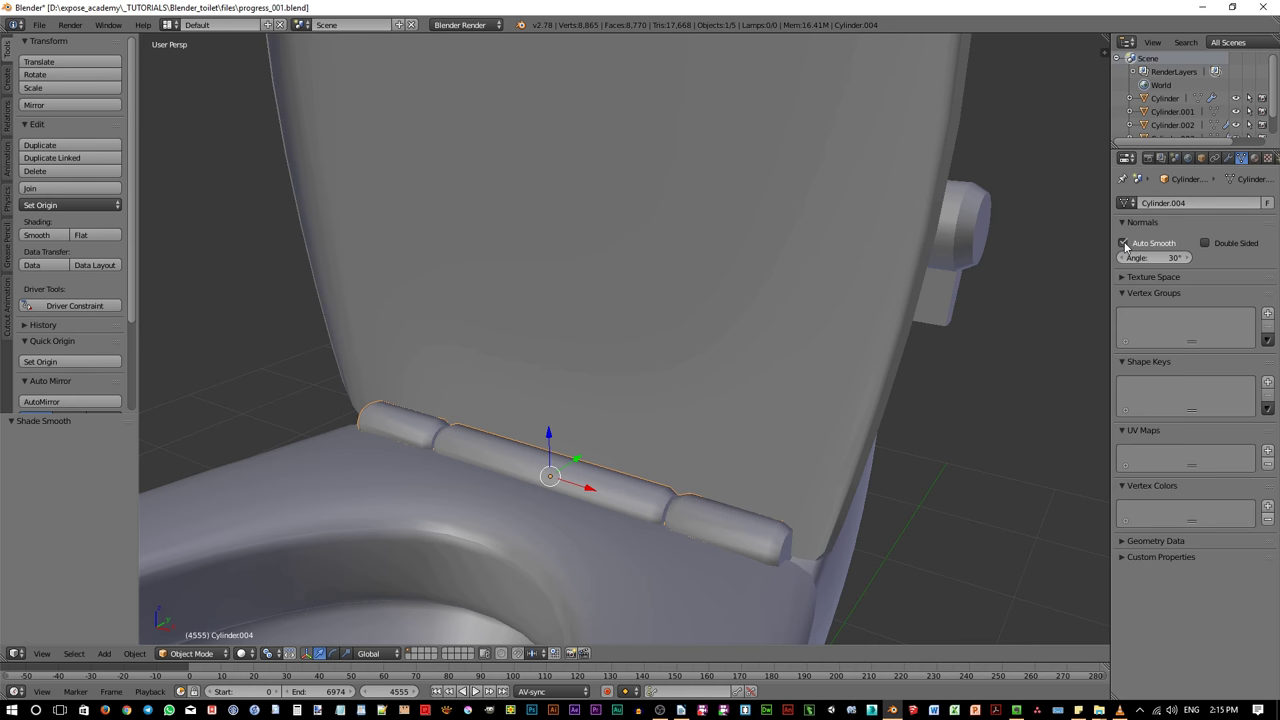
middle_click_drag(900, 410, 876, 406)
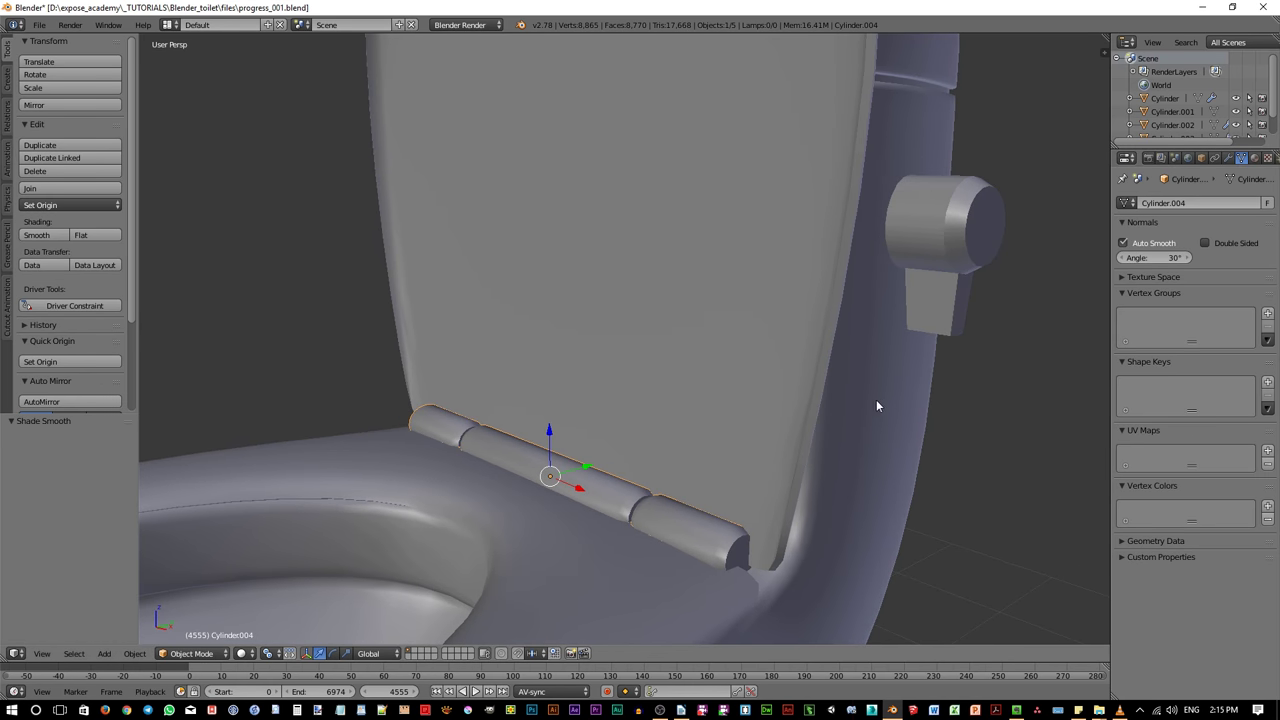
left_click_drag(1155, 258, 1128, 258)
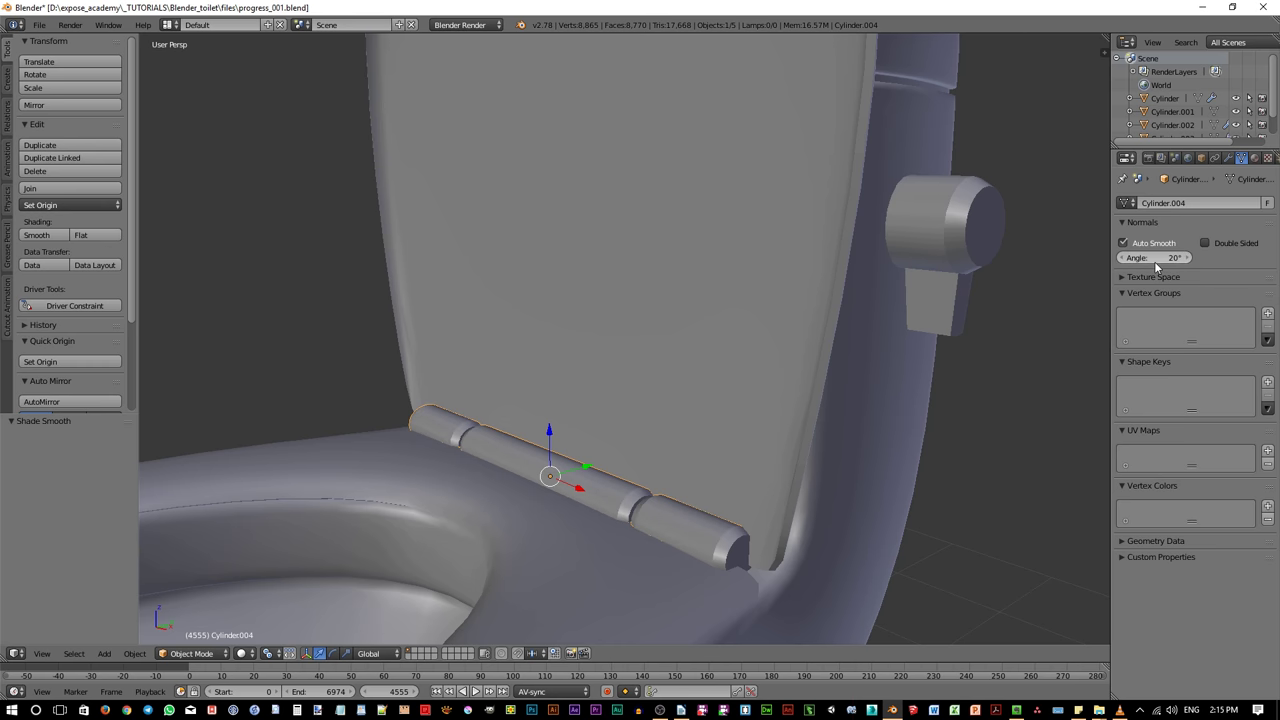
middle_click_drag(695, 460, 614, 463)
scroll(563, 528, "down", 3)
scroll(587, 441, "down", 2)
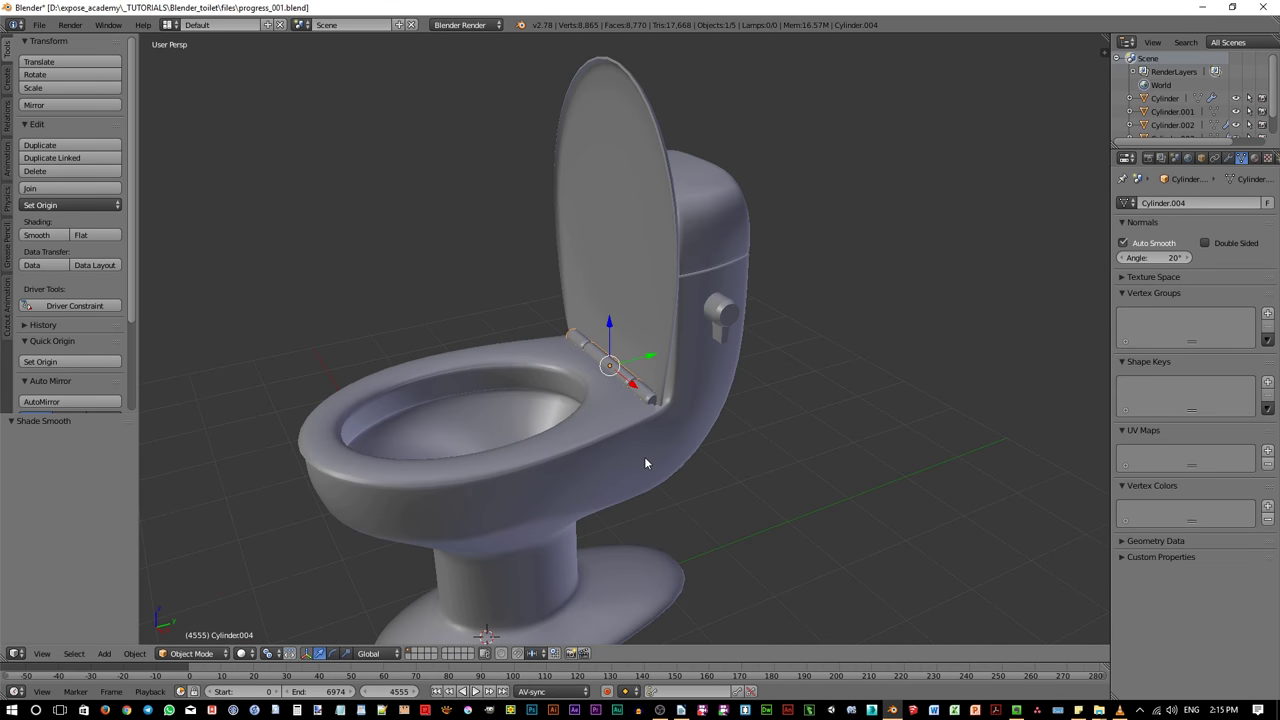
key("a")
scroll(540, 506, "up", 3)
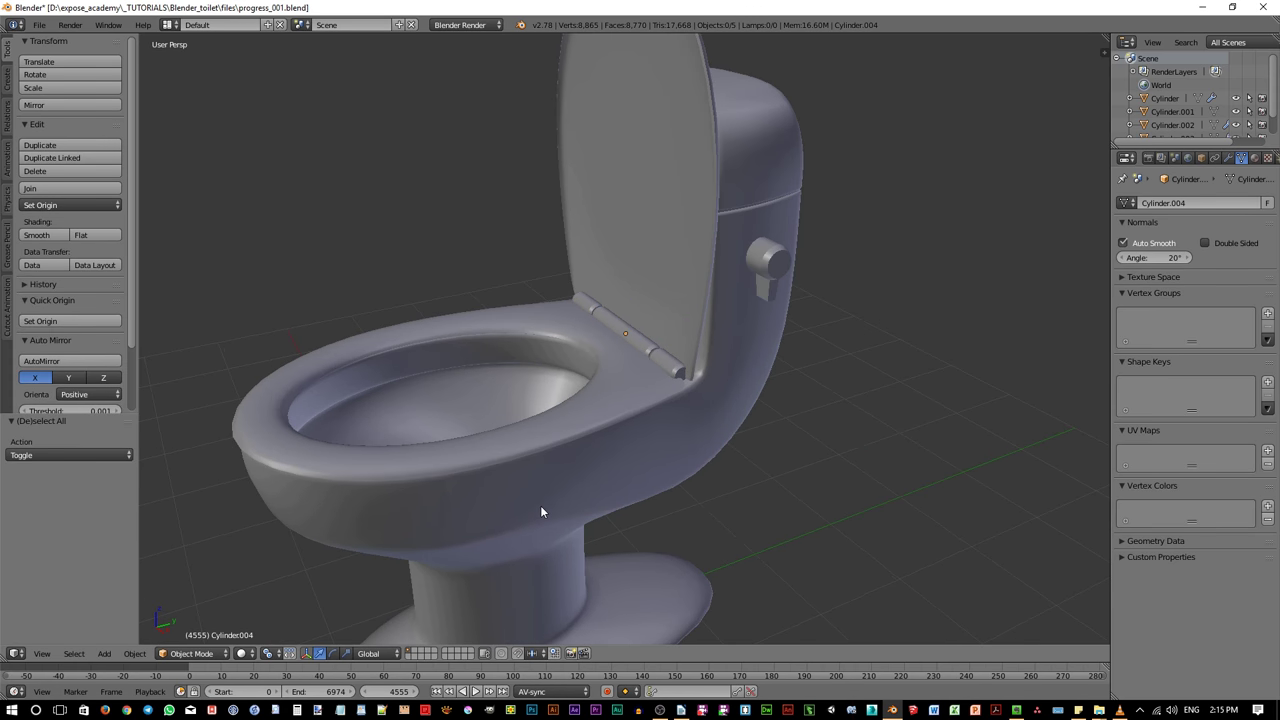
scroll(540, 505, "down", 3)
middle_click_drag(557, 507, 580, 462, "shift")
scroll(605, 480, "down", 1)
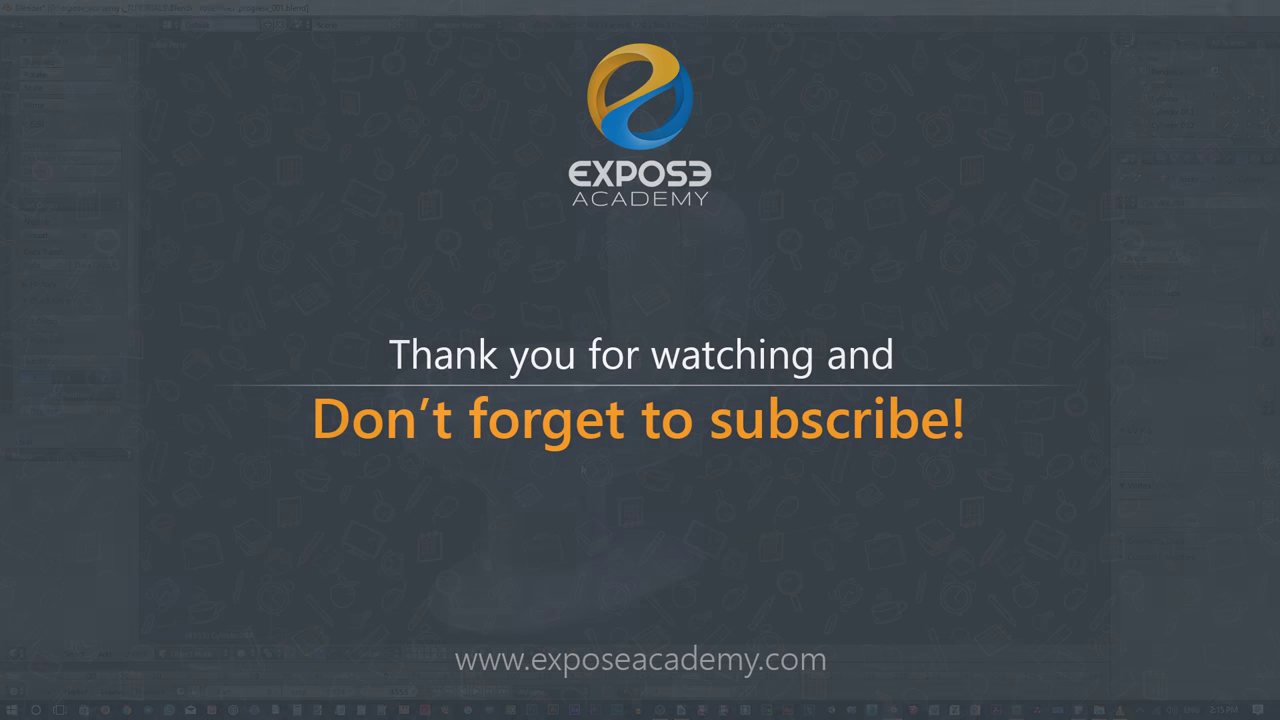